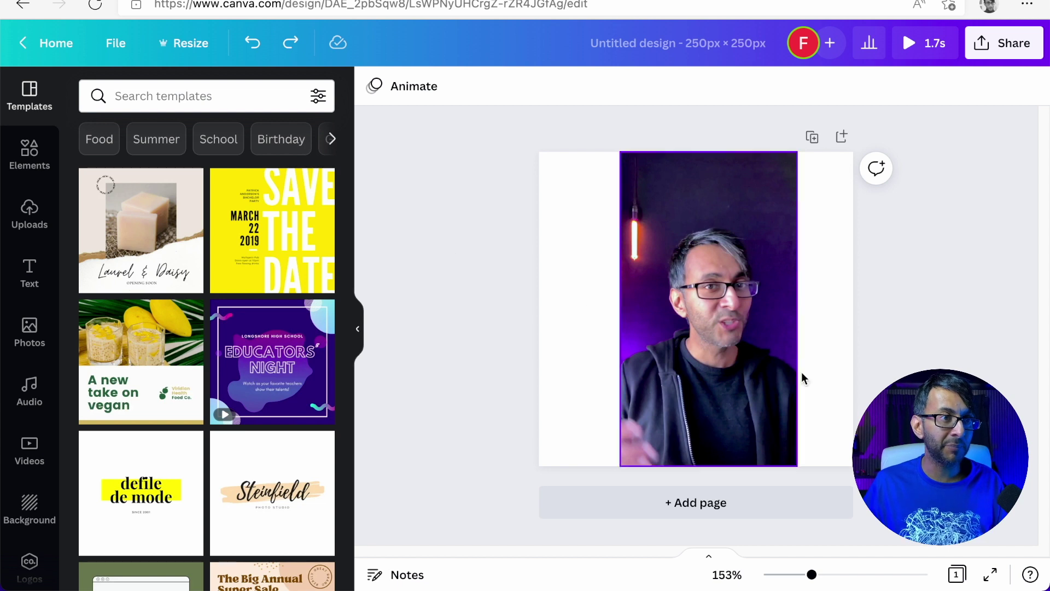
Download the 250×250 px Canva design as an MP4 video.
click(987, 50)
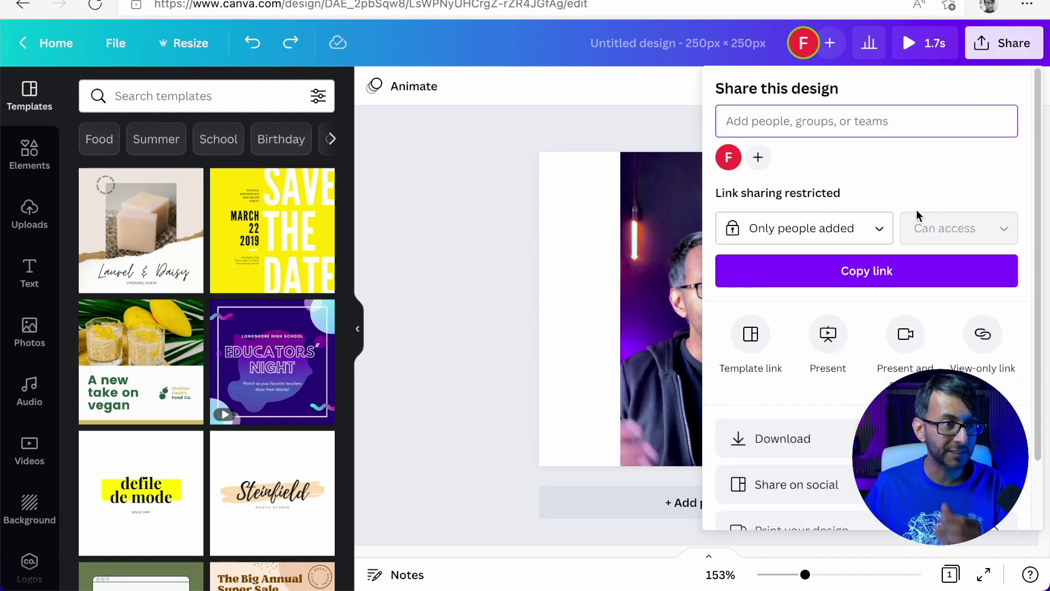
click(788, 437)
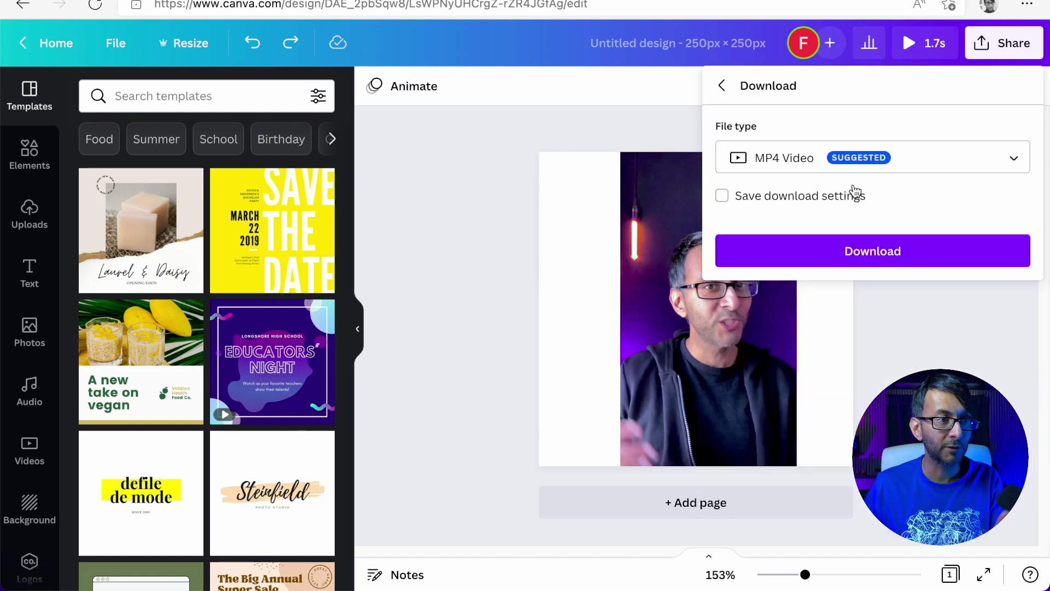
click(486, 249)
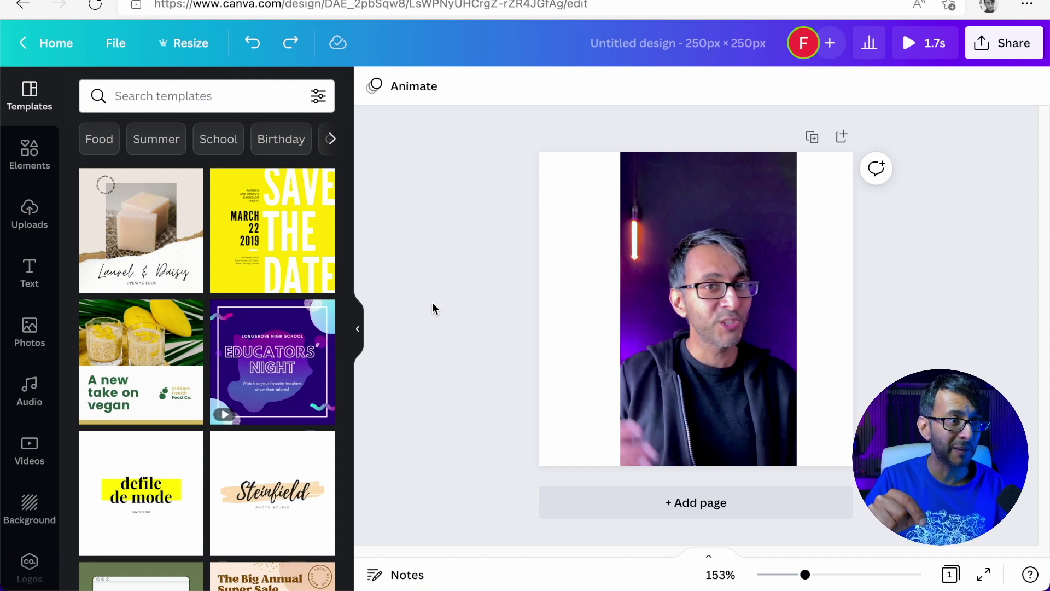
Undo the last change so the video fills the square page, and preview its trim timeline.
key(ctrl+z)
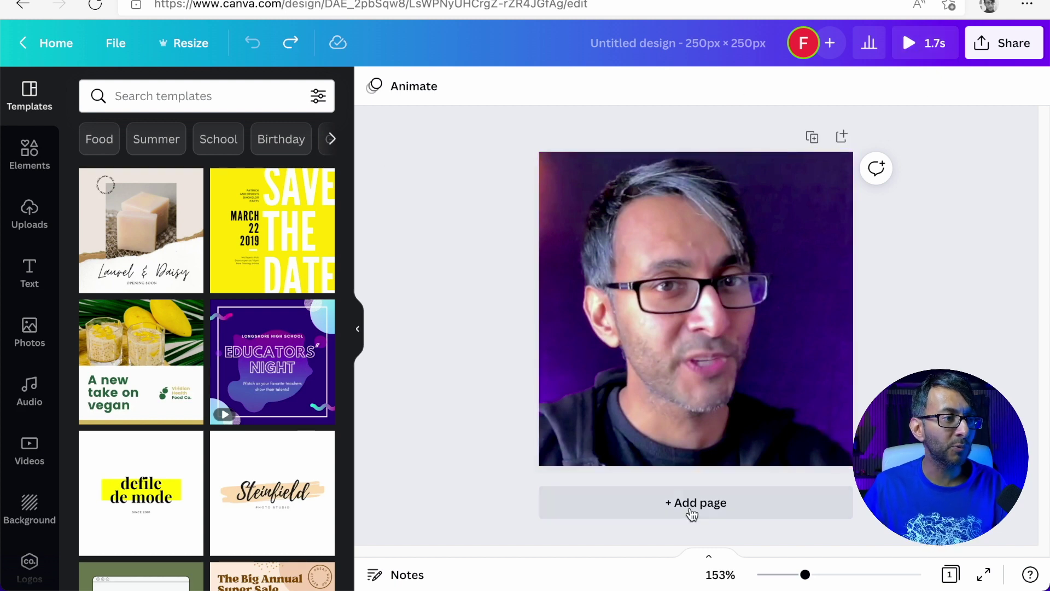
click(704, 380)
click(430, 83)
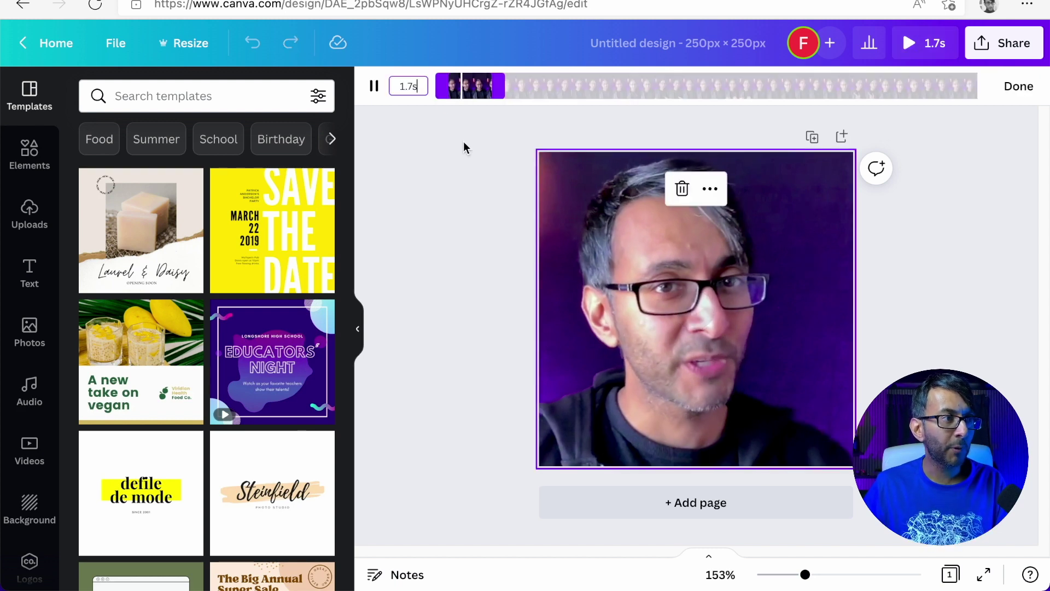
click(374, 86)
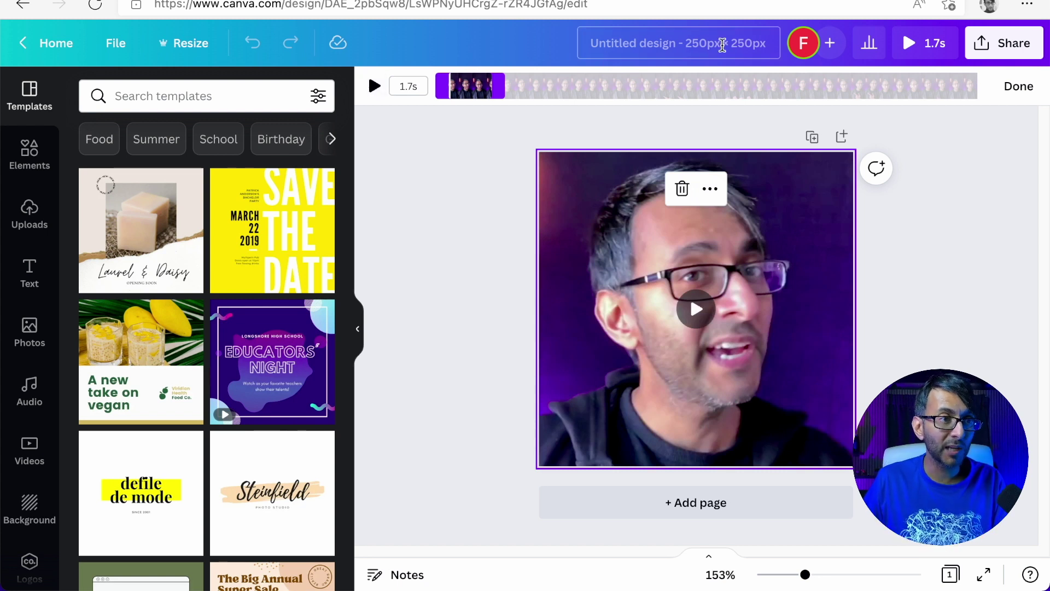
click(958, 157)
Bring up Canva's download options again to check the available file types.
click(983, 55)
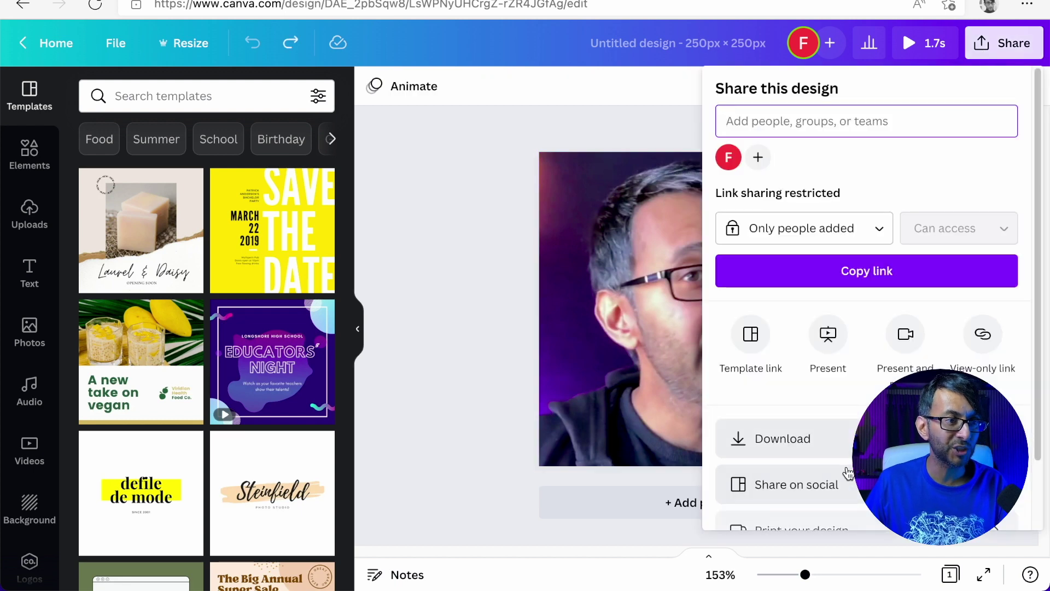
click(793, 438)
click(837, 159)
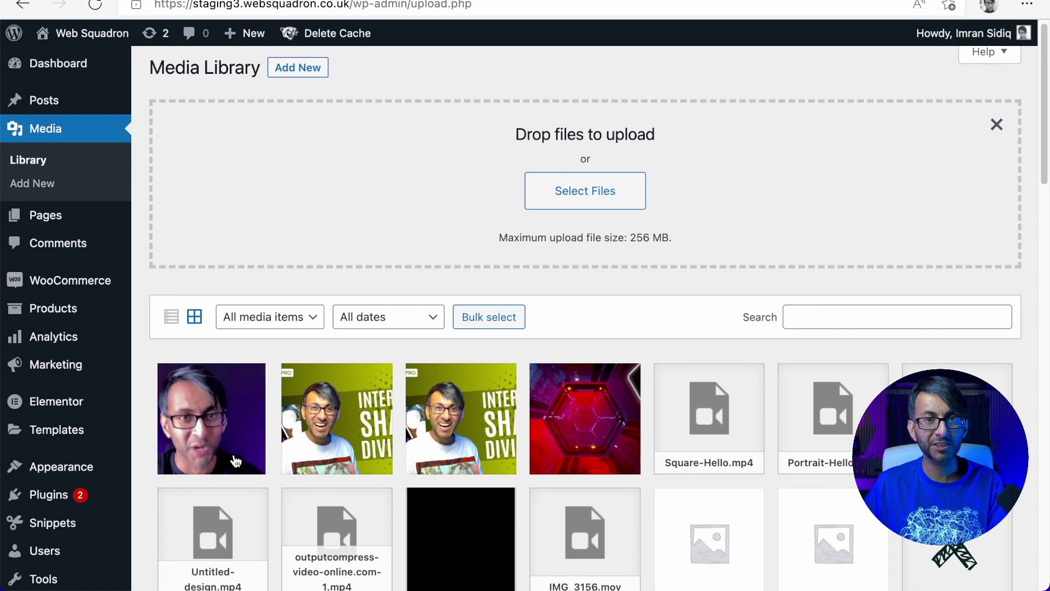
Check the details of the uploaded video clip in the WordPress Media Library.
scroll(473, 469, down, 5)
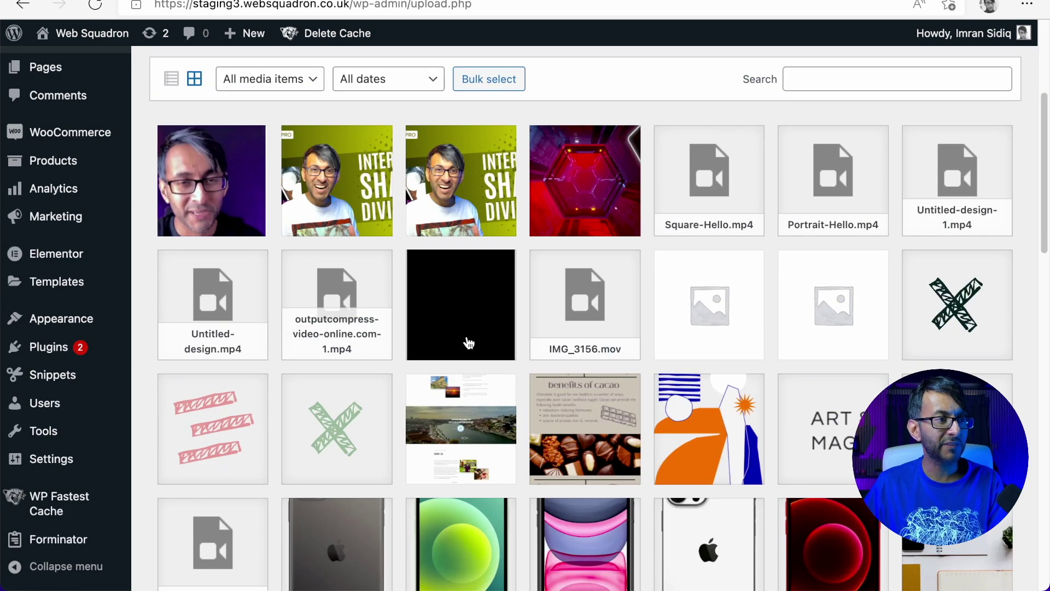
click(827, 196)
key(Escape)
Create a new Popup template named 'HelloPop' from Saved Templates.
mouse_move(117, 291)
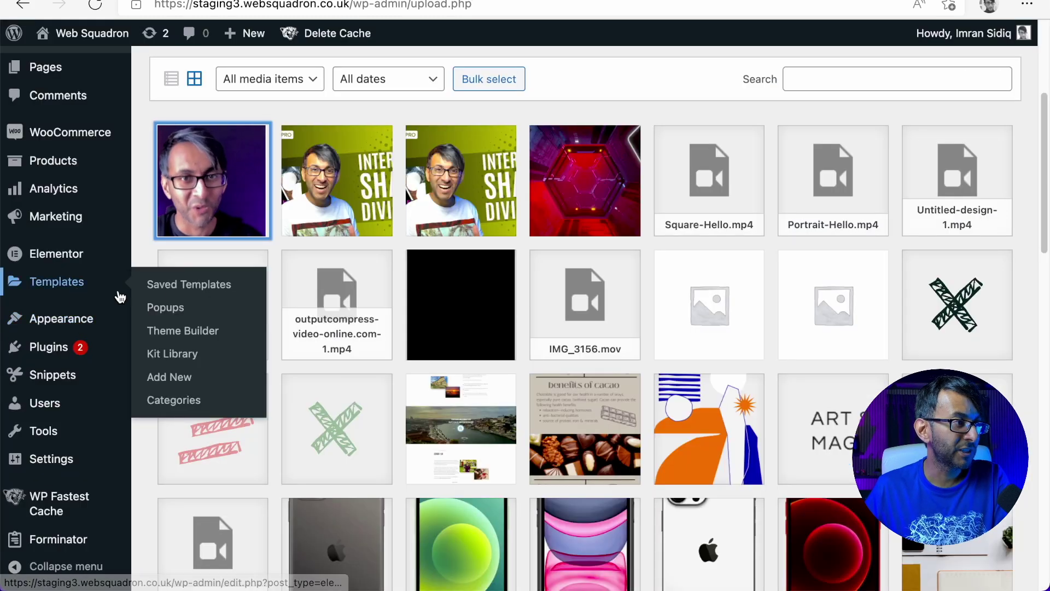
click(188, 286)
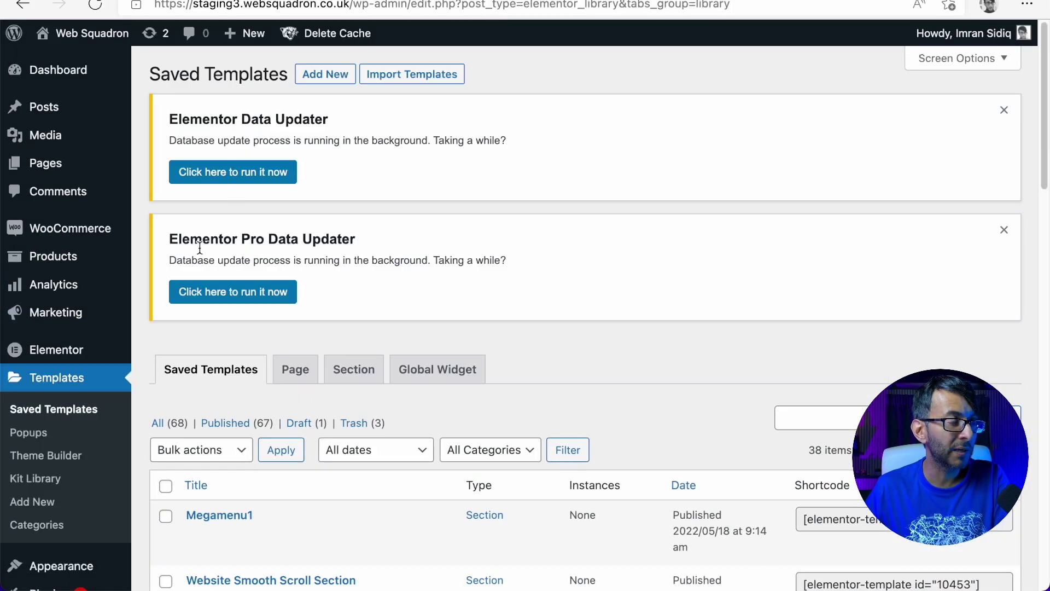
click(326, 74)
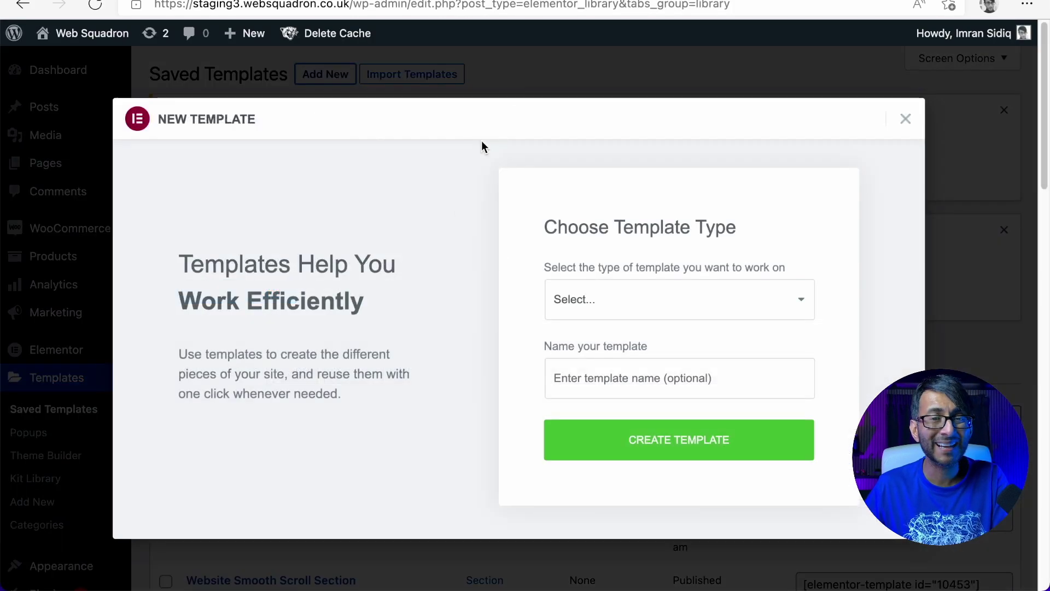
click(633, 306)
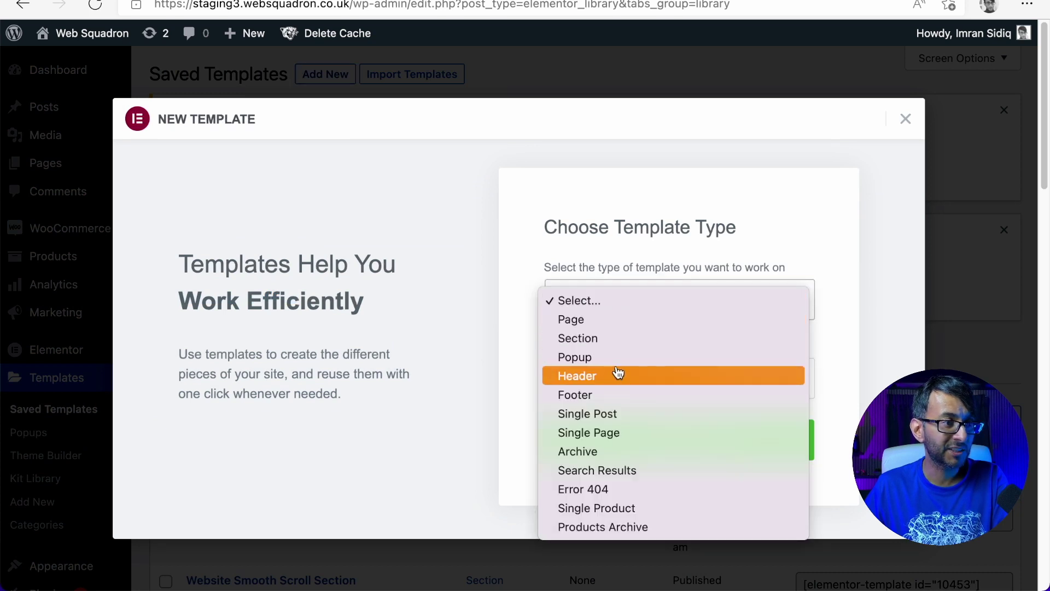
click(620, 358)
click(626, 383)
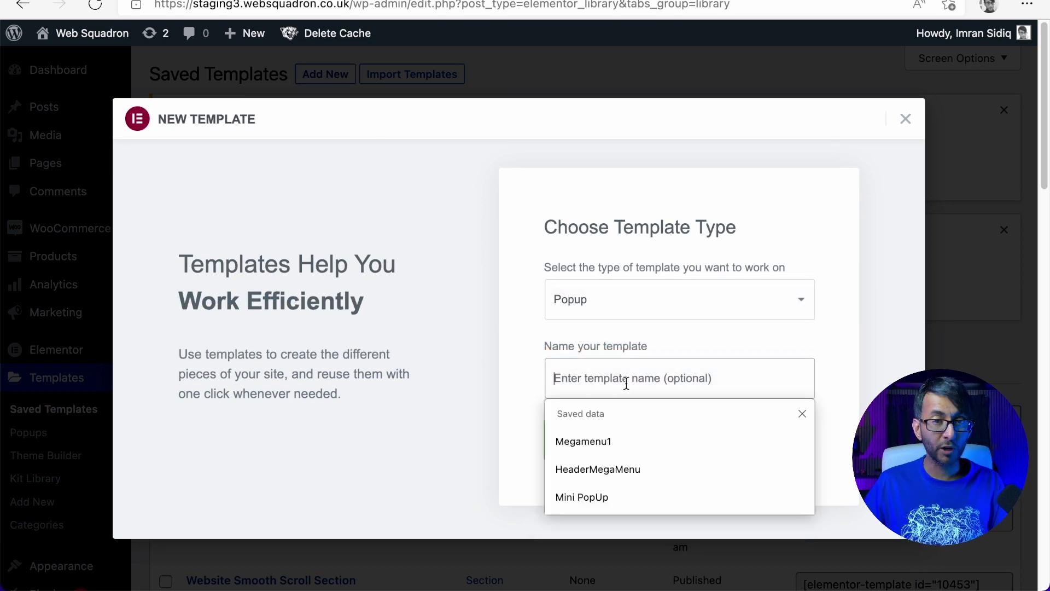
text(HelloPop)
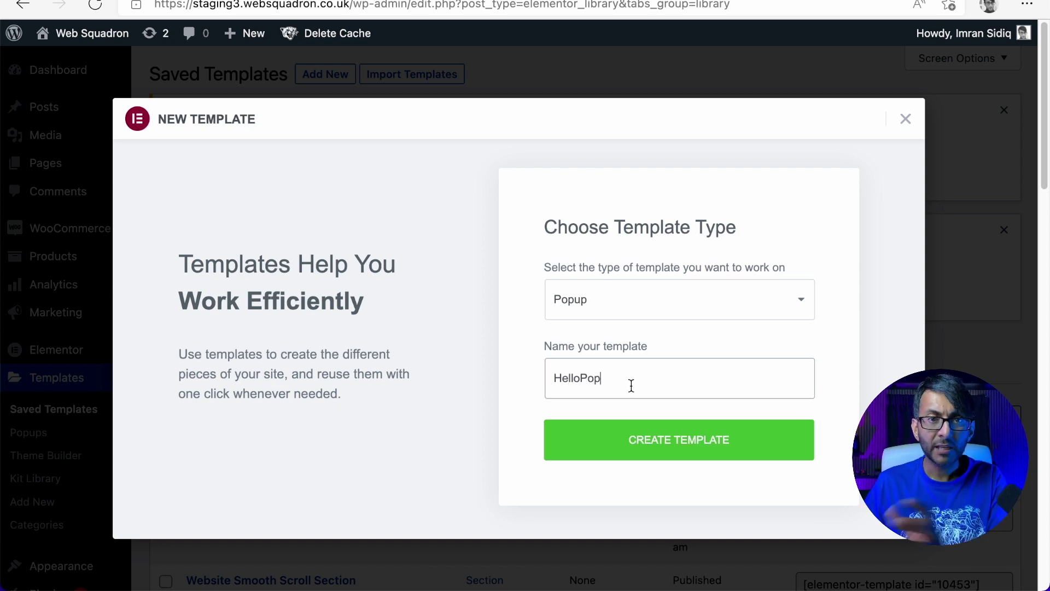
click(645, 447)
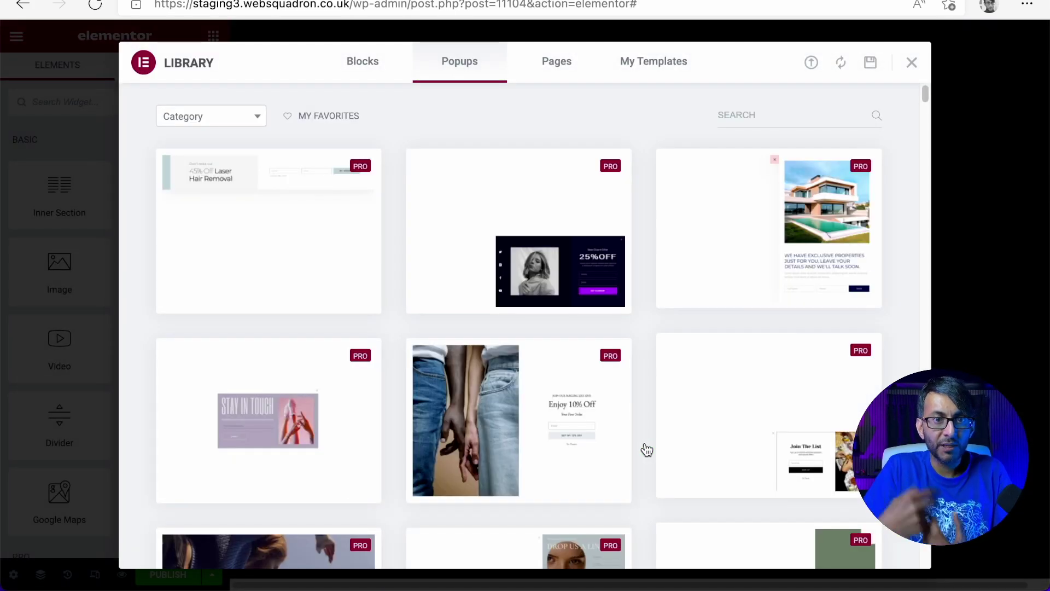
Close the template library and add a single-column section to the blank popup.
click(912, 63)
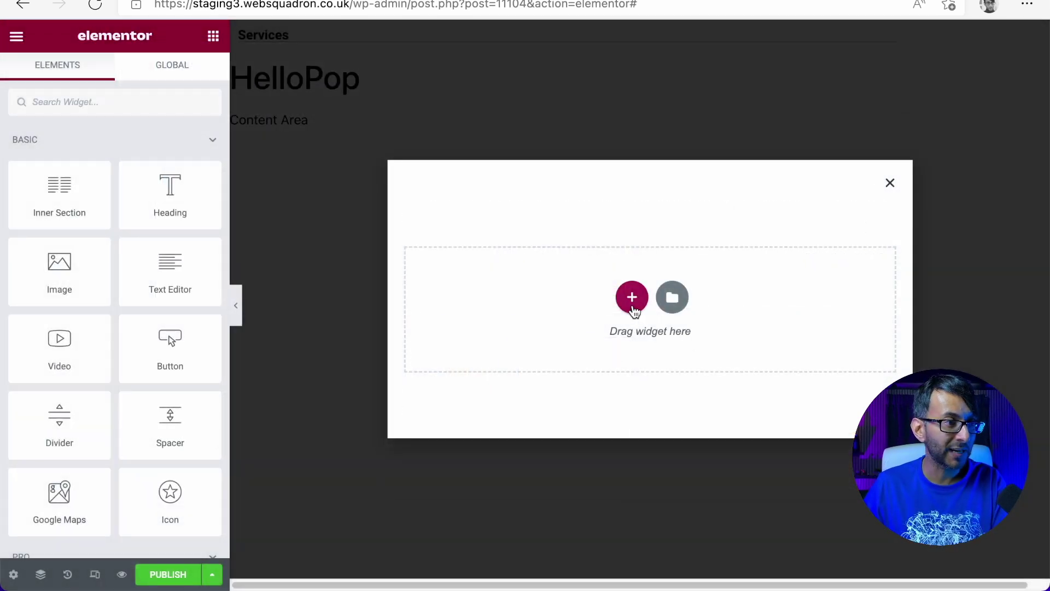
click(632, 297)
click(461, 295)
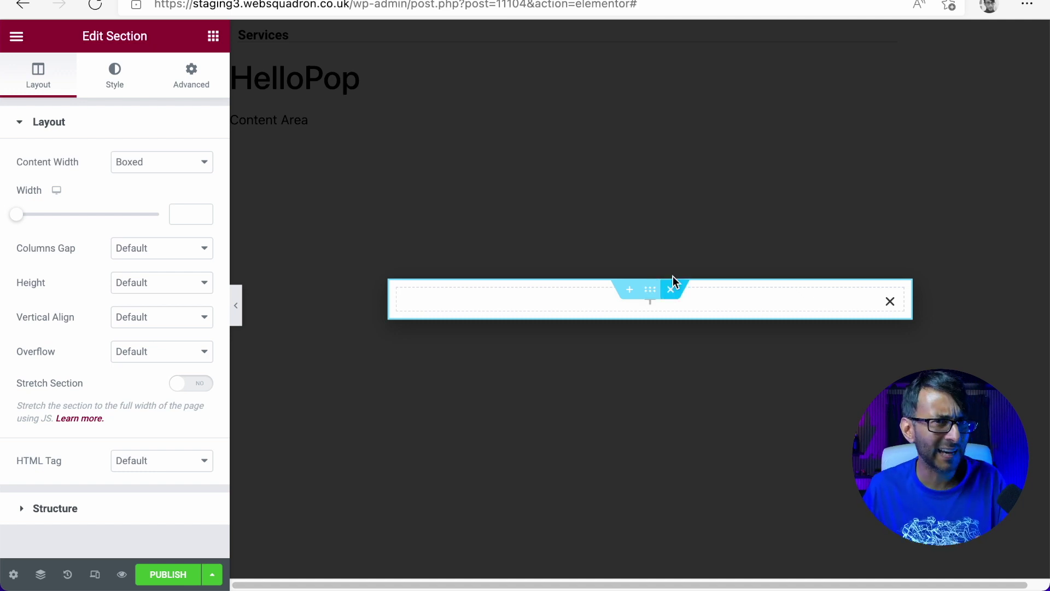
Set the section's content width to Full Width.
click(178, 84)
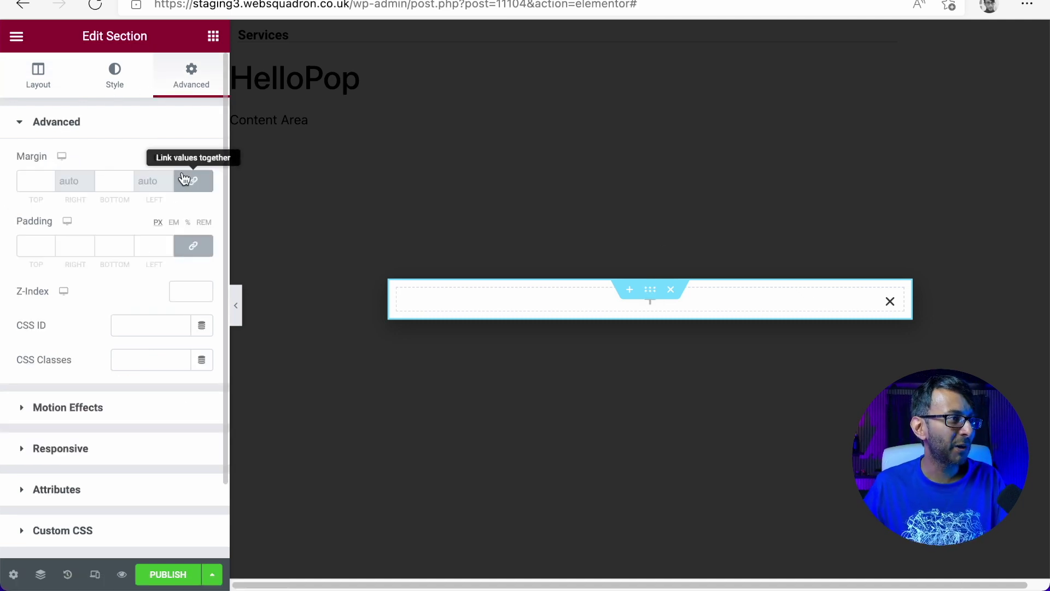
click(114, 77)
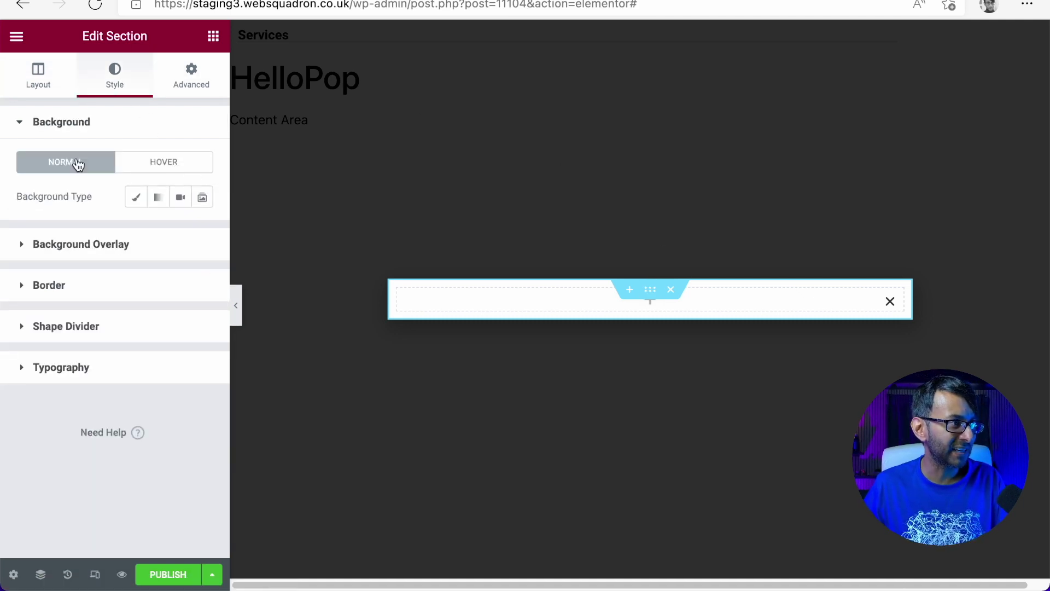
click(49, 80)
click(180, 163)
click(168, 183)
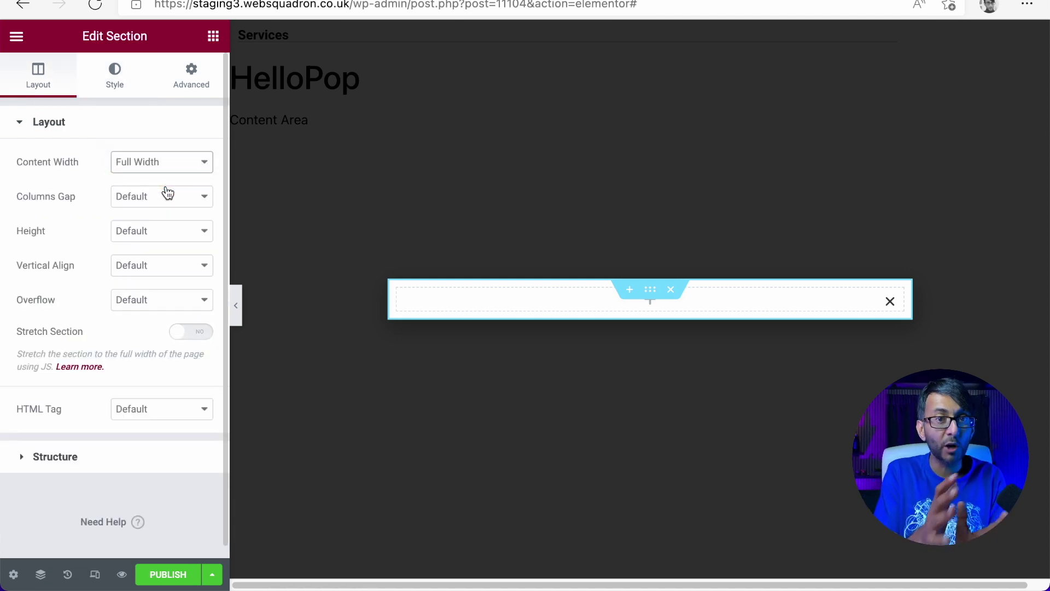
click(217, 37)
Add a Video widget with a Self Hosted source playing Portrait-Hello.mp4.
drag(77, 363, 525, 309)
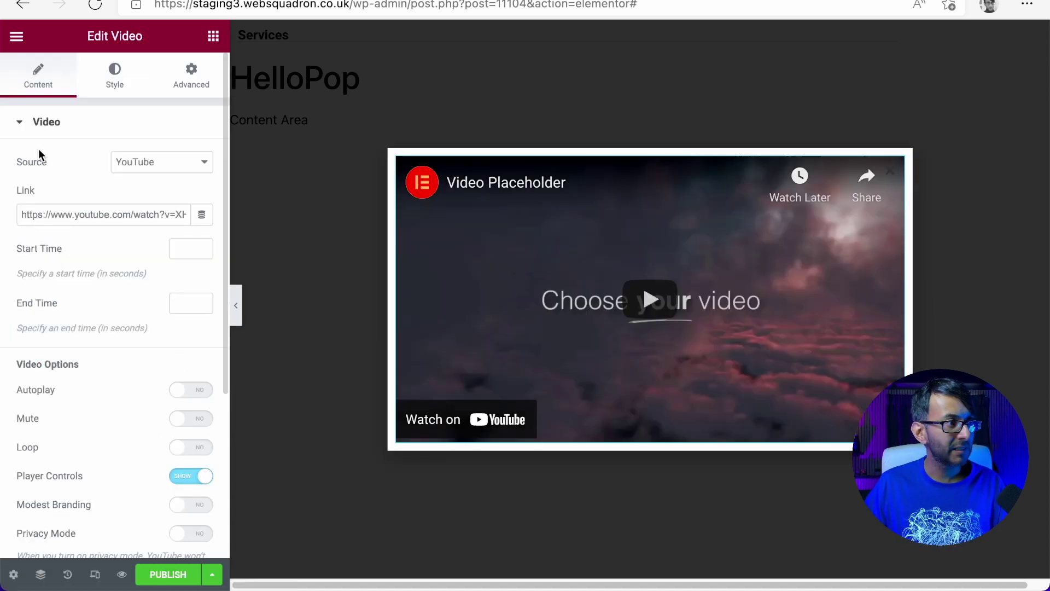
click(160, 174)
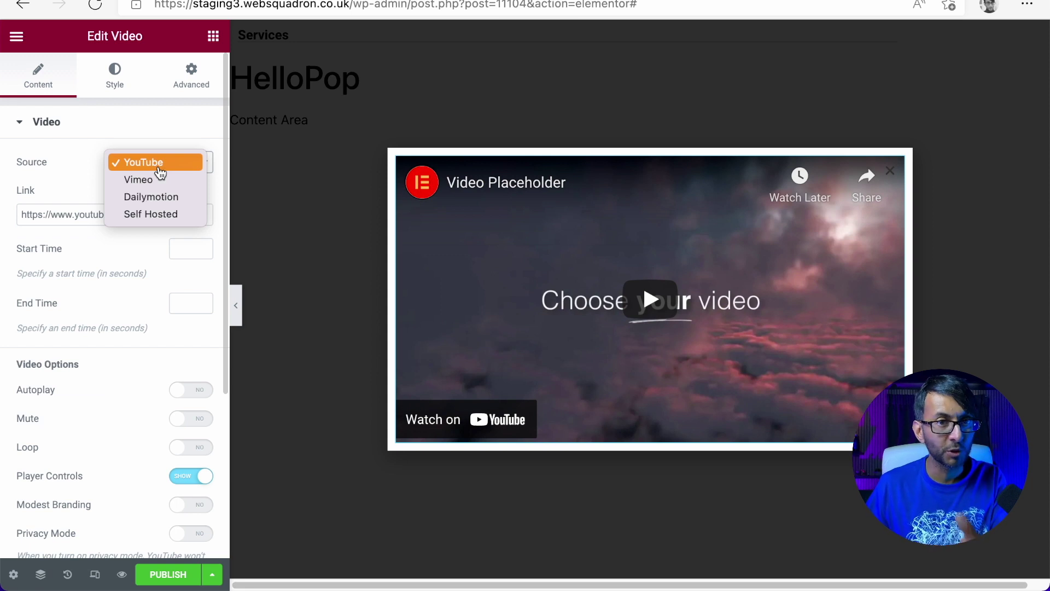
click(151, 219)
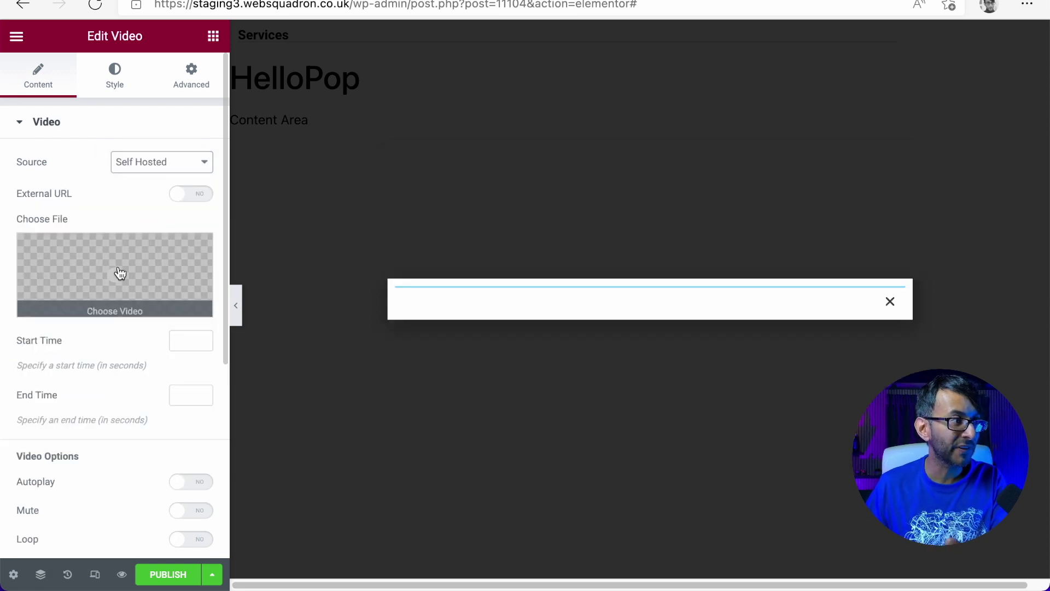
click(87, 266)
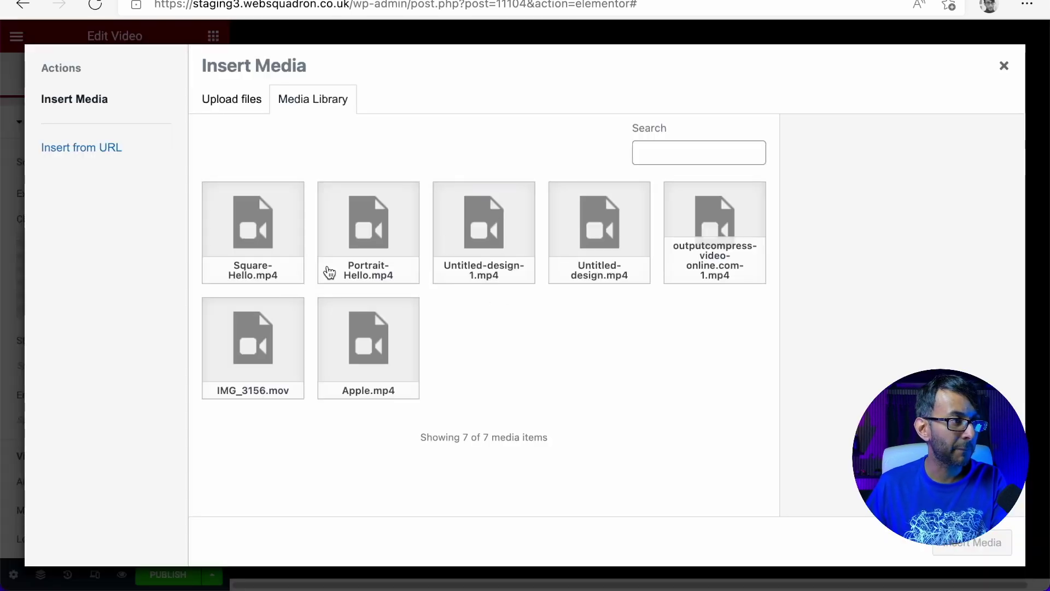
click(378, 232)
click(968, 543)
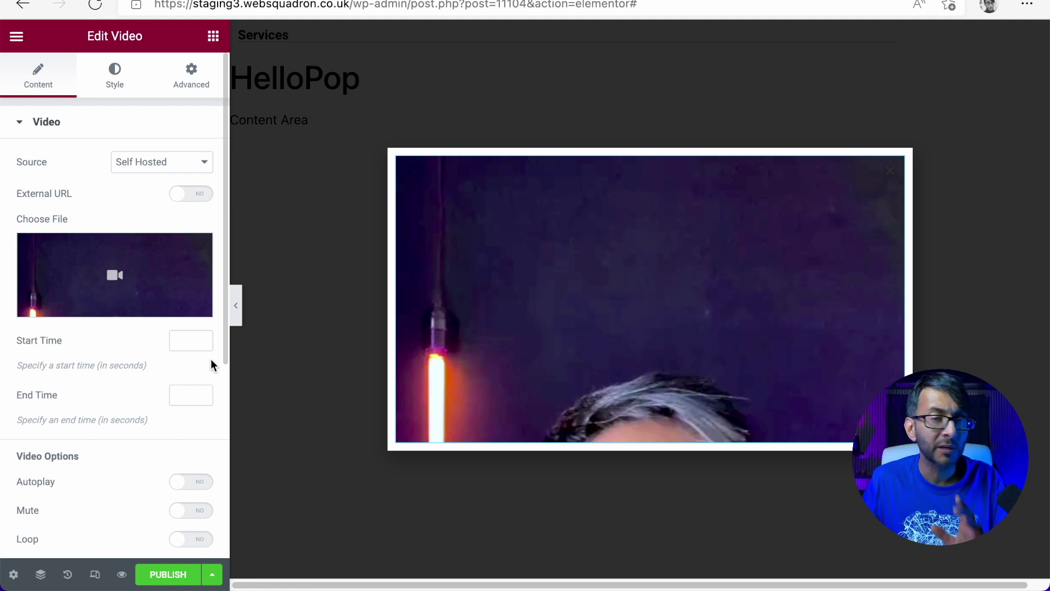
Turn Loop on and hide player controls, leaving autoplay off, then expand Image Overlay.
scroll(65, 397, down, 5)
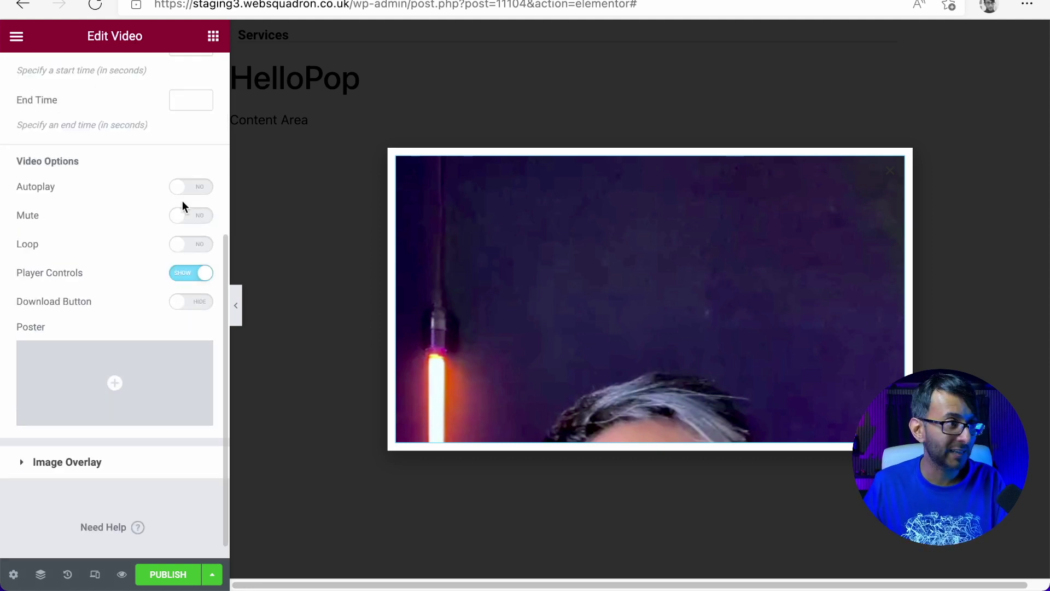
click(198, 188)
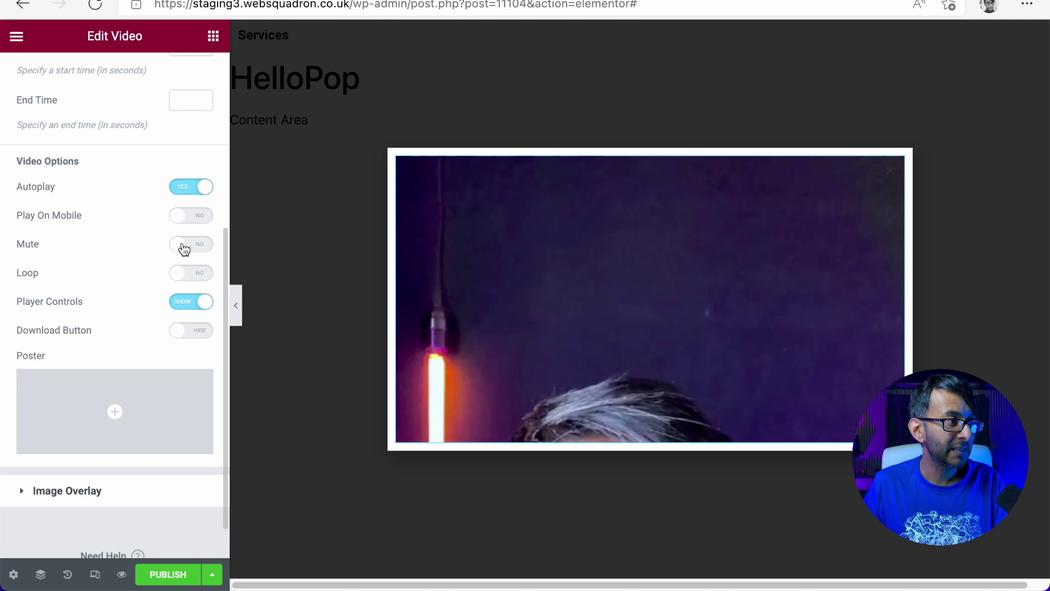
click(182, 191)
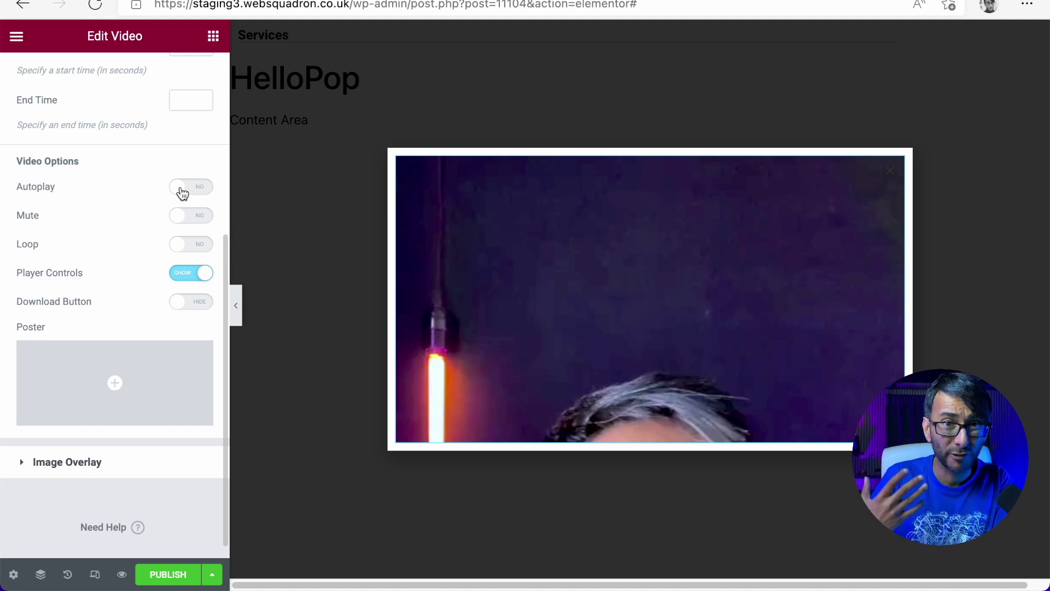
click(200, 247)
click(190, 274)
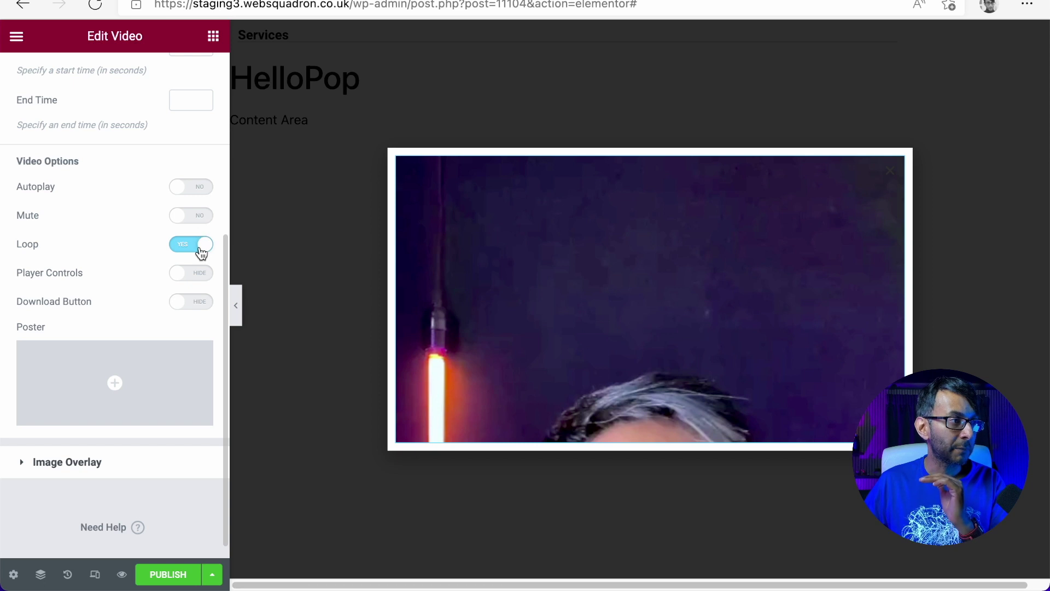
scroll(149, 304, down, 1)
scroll(148, 303, down, 1)
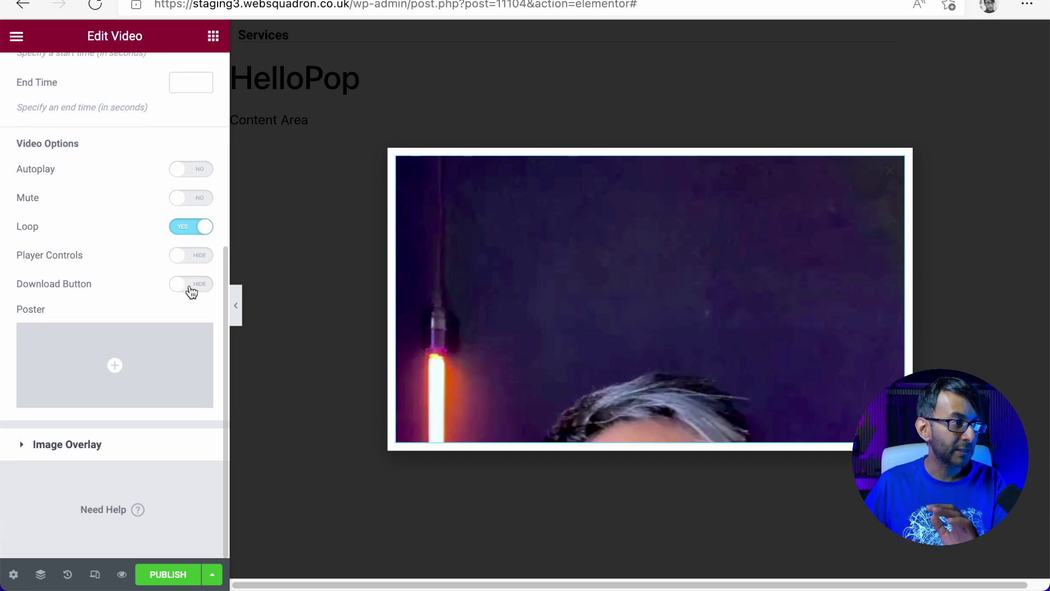
click(133, 446)
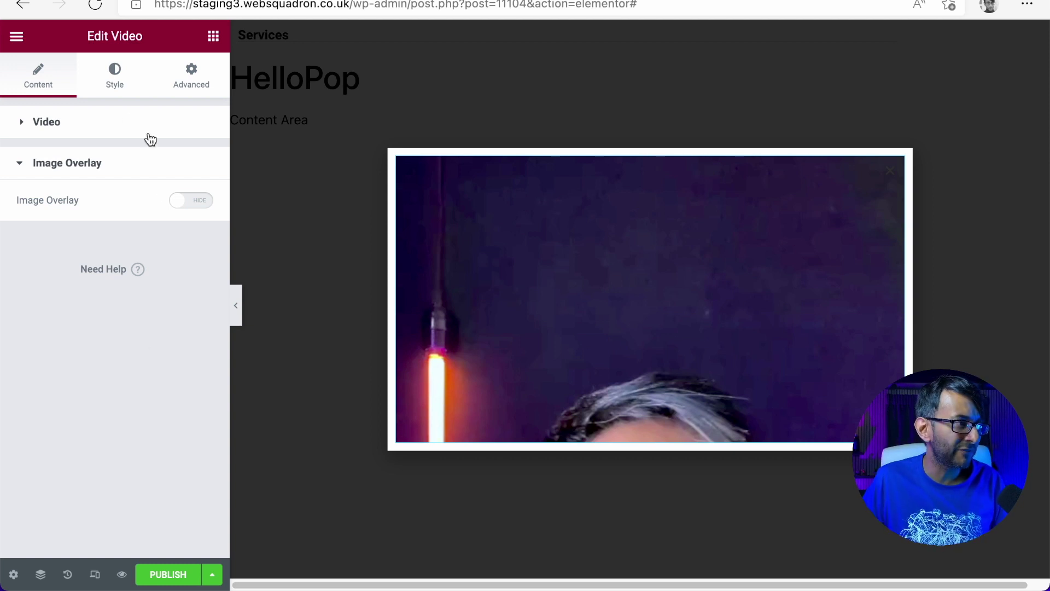
Set the video's aspect ratio to 9:16 in the Style tab.
click(127, 81)
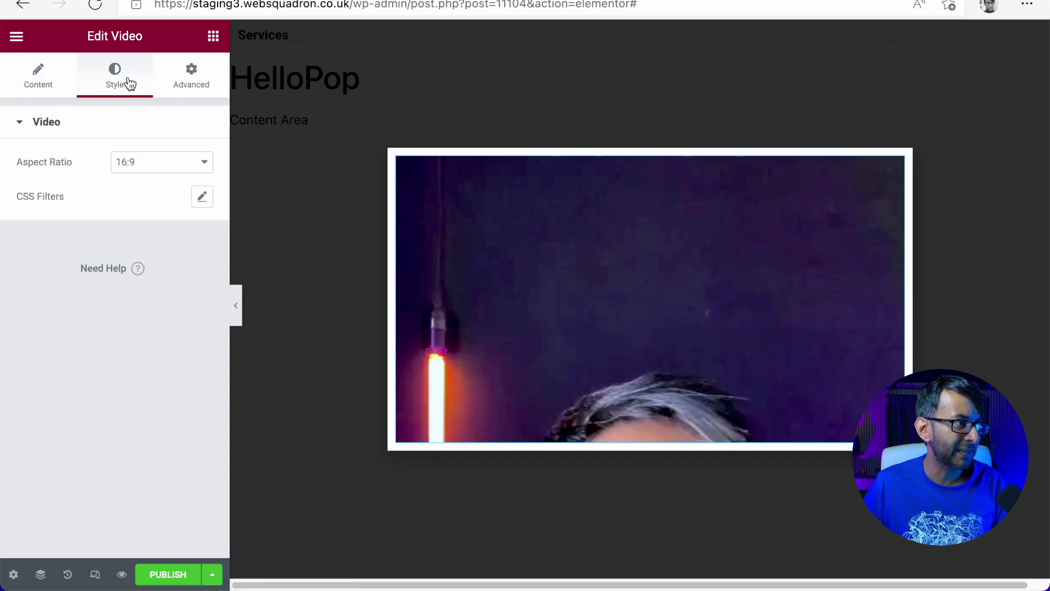
click(147, 165)
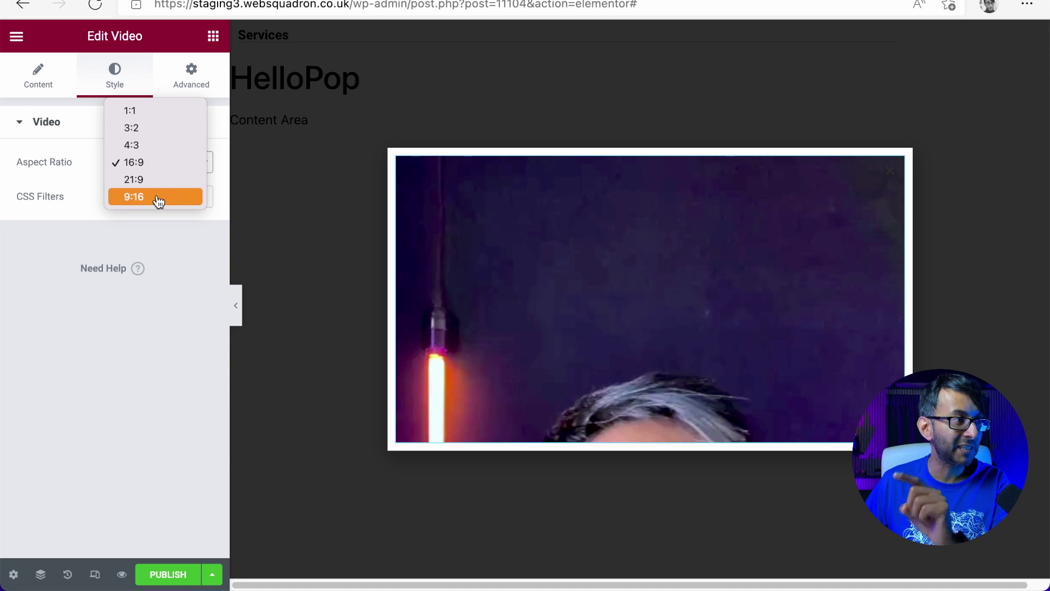
click(156, 200)
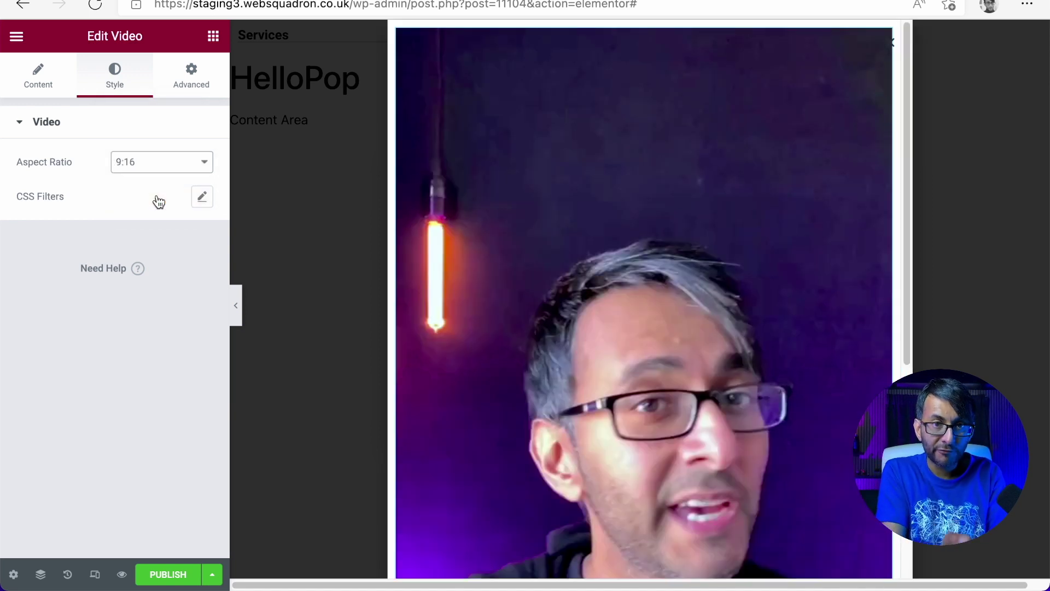
scroll(730, 369, down, 6)
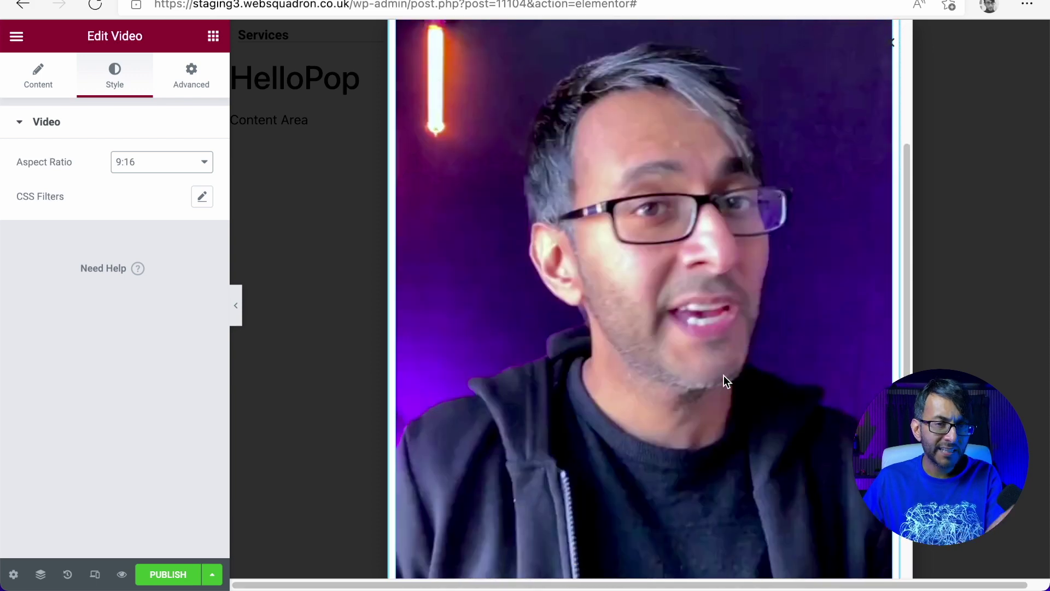
scroll(723, 375, up, 6)
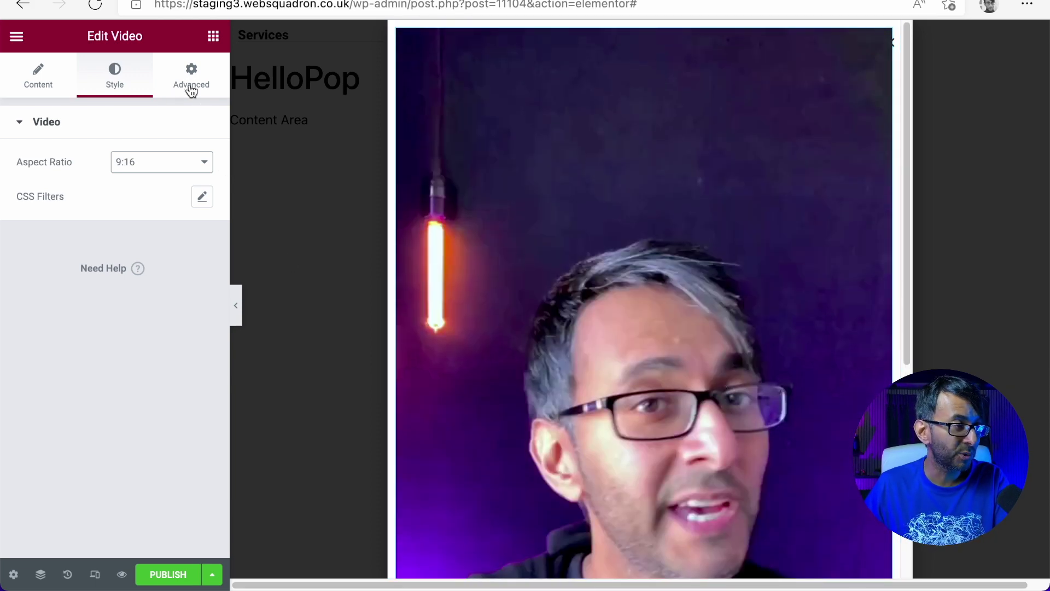
Give the video CSS filters of brightness 107 and saturation 100.
click(200, 198)
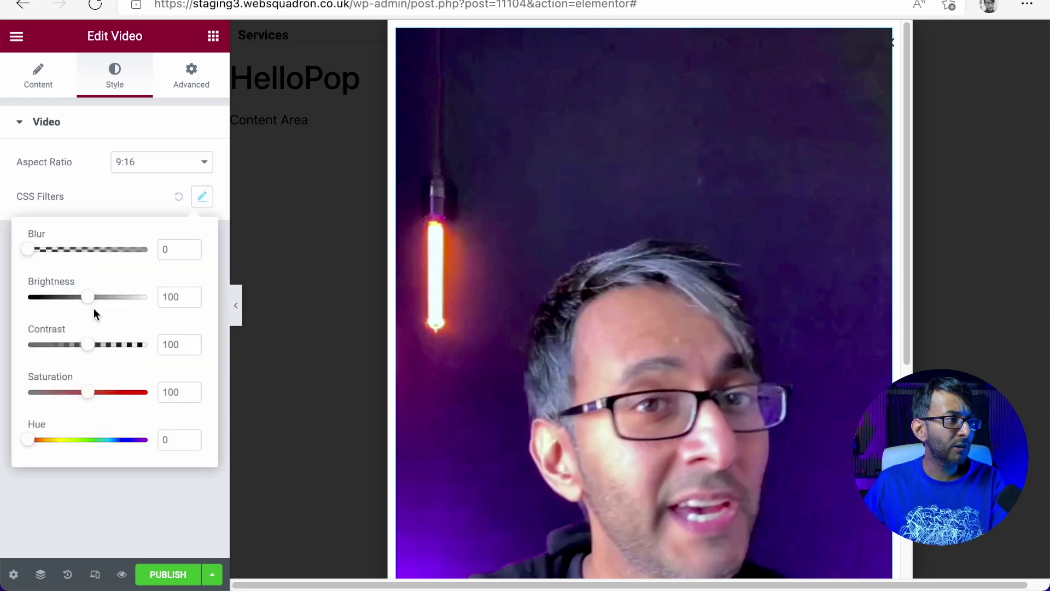
drag(89, 298, 96, 300)
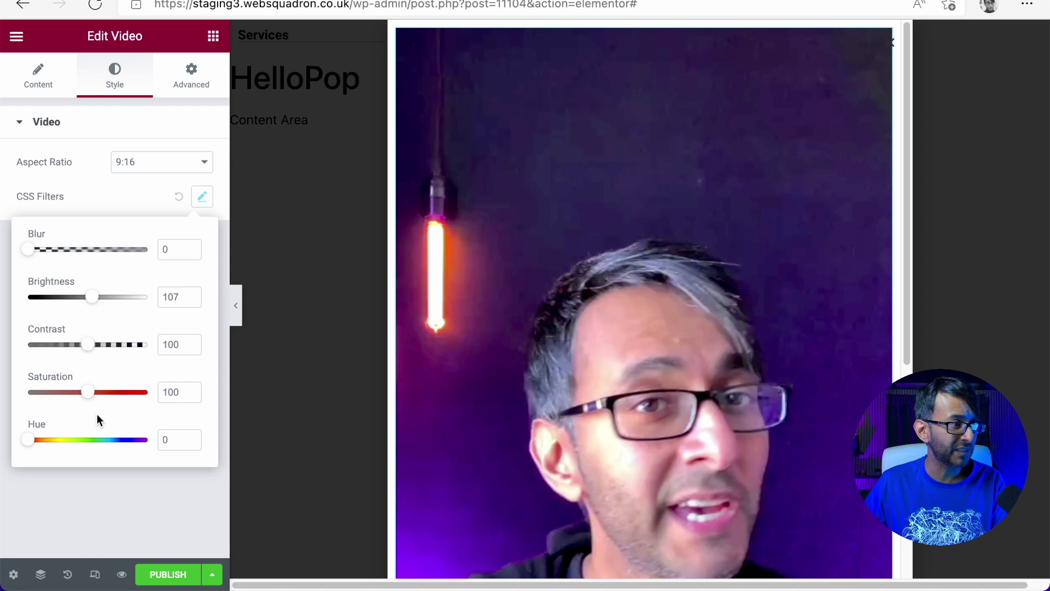
drag(90, 395, 3, 395)
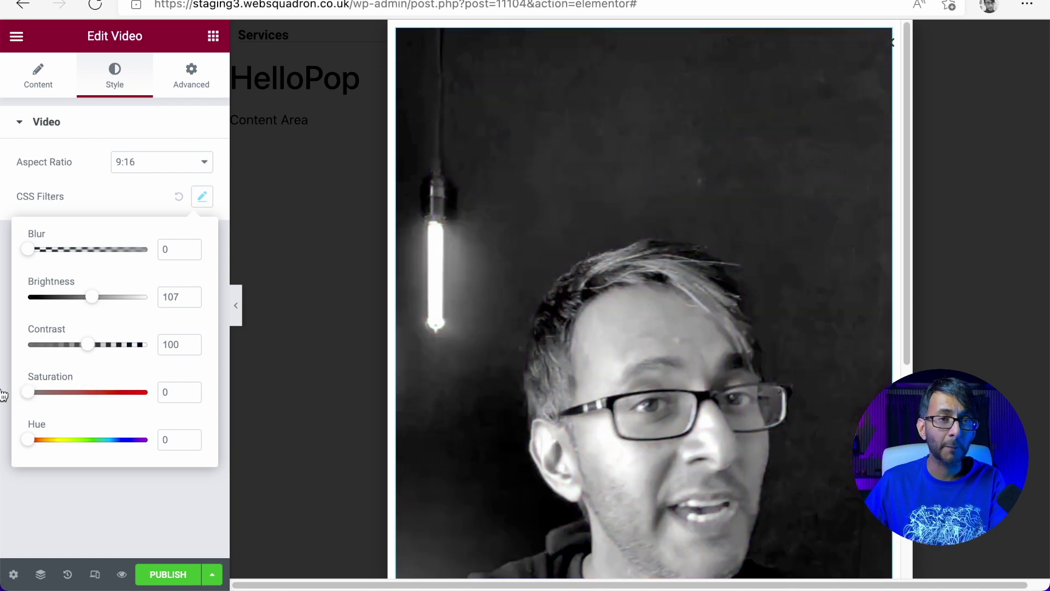
drag(3, 395, 78, 392)
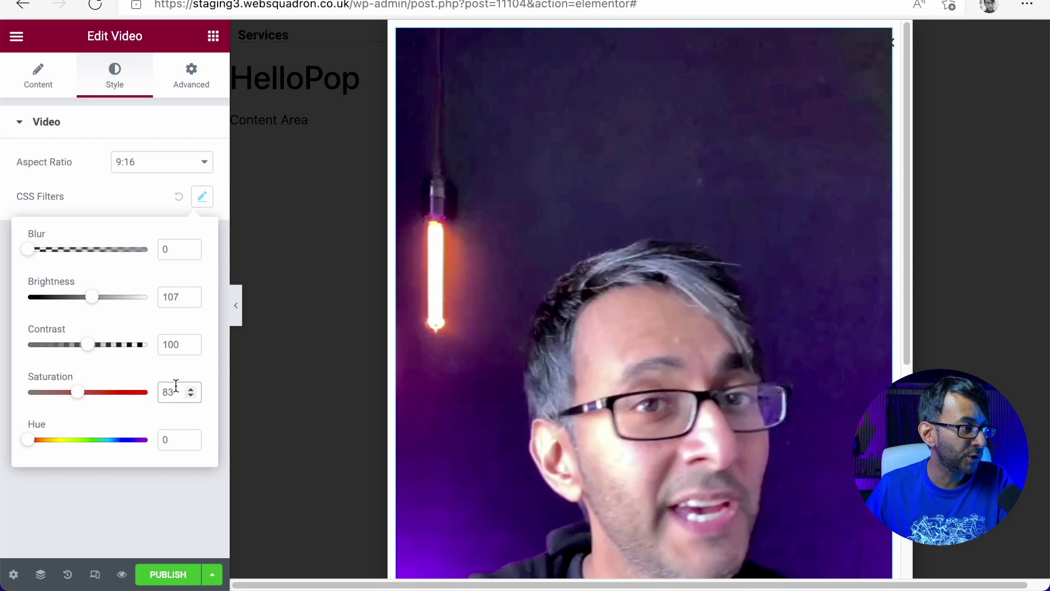
double_click(167, 392)
text(100)
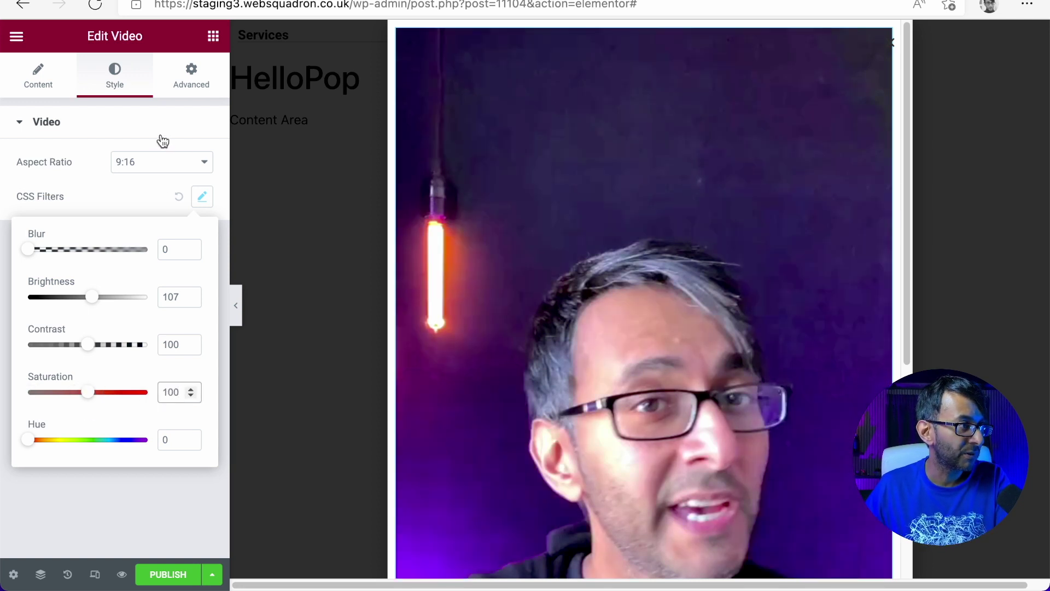
click(14, 575)
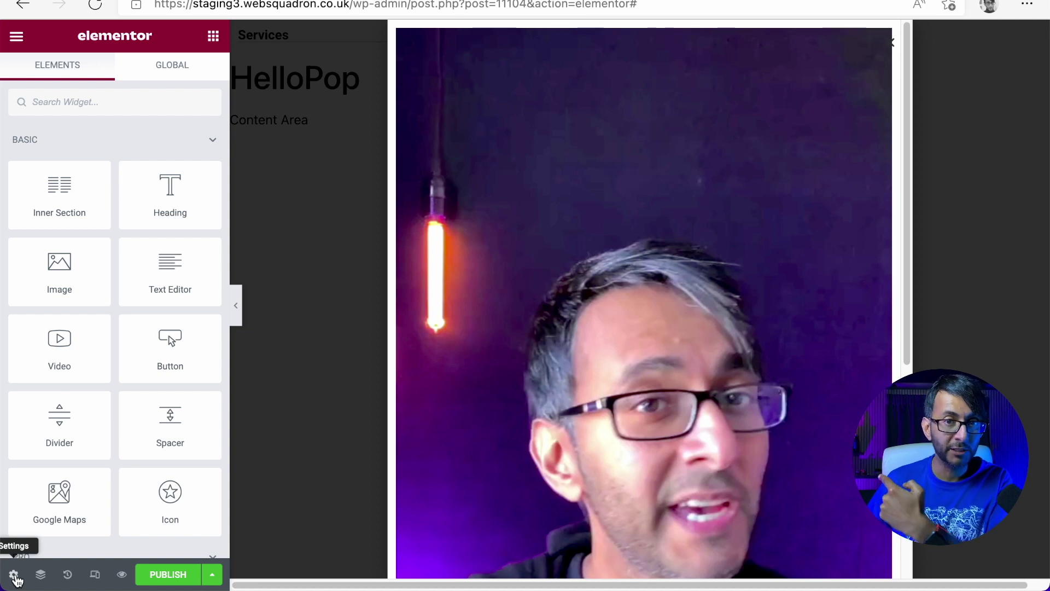
In Popup Settings, set the popup width to 30 vw on desktop.
click(13, 574)
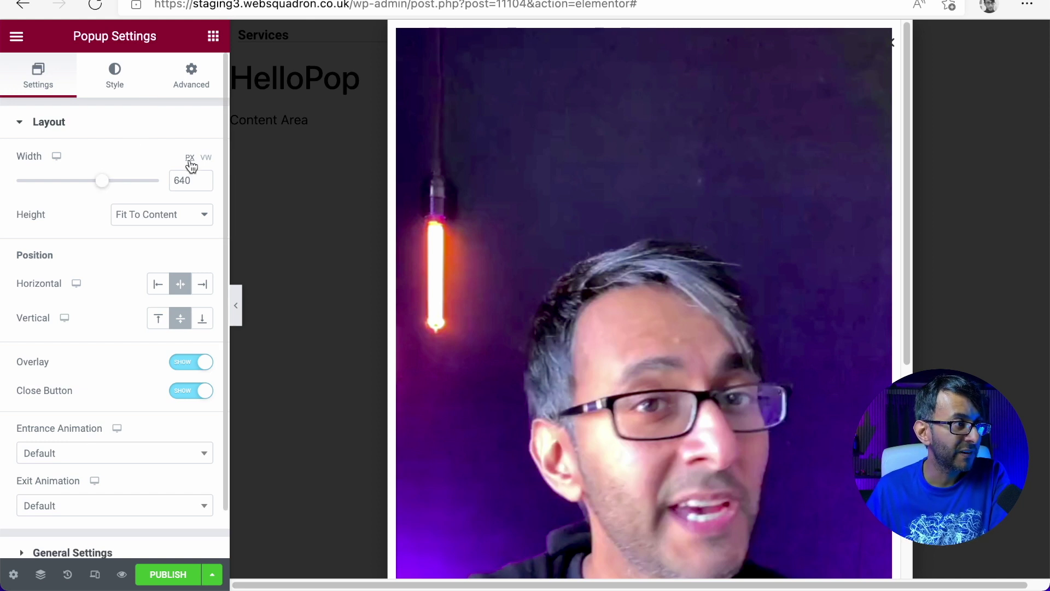
click(206, 161)
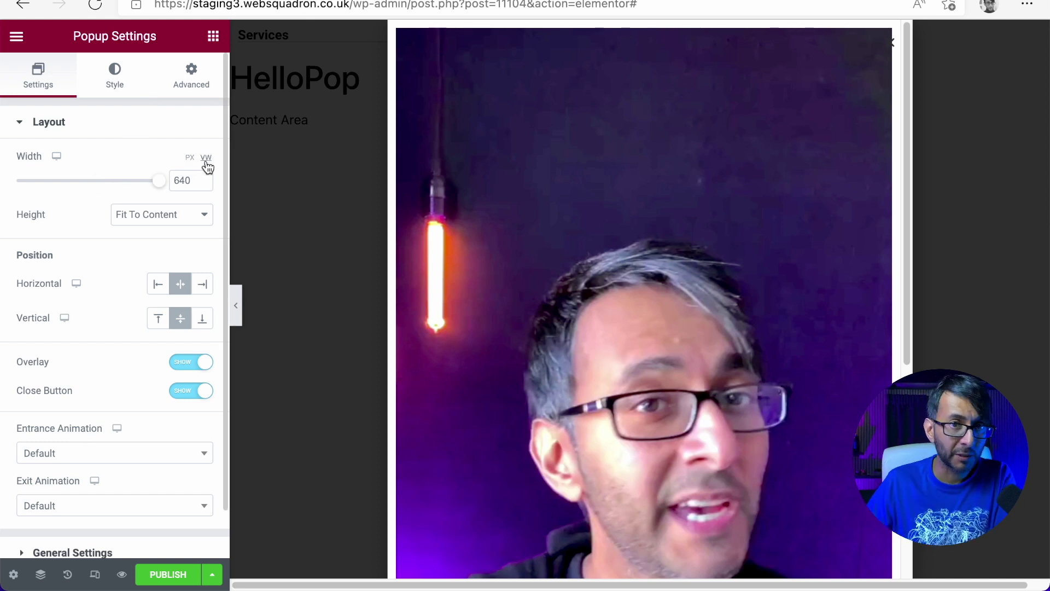
mouse_move(156, 186)
mouse_down()
mouse_move(113, 185)
mouse_move(164, 182)
mouse_up()
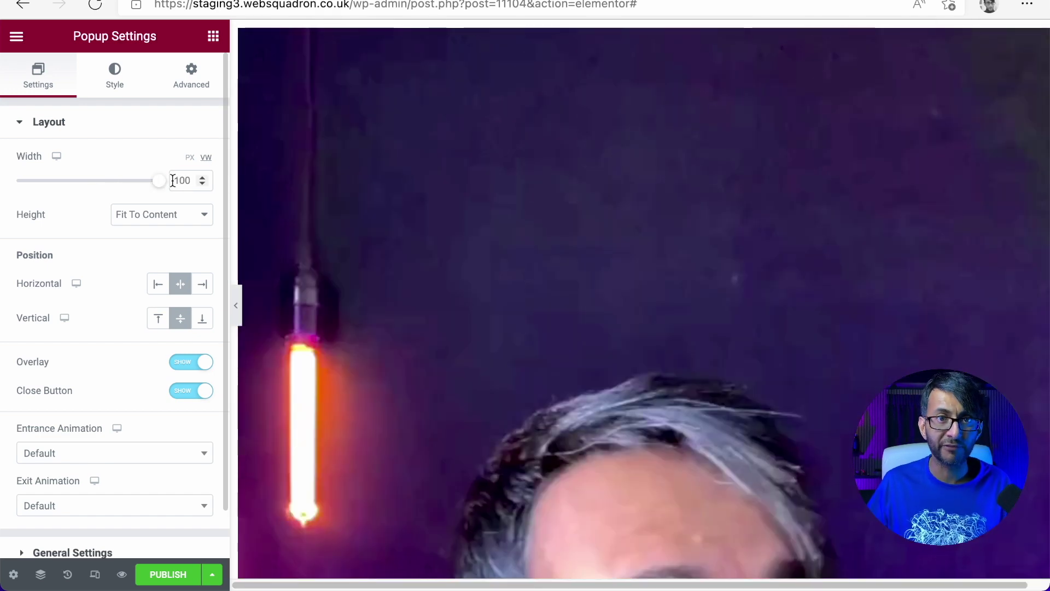
drag(161, 181, 63, 204)
double_click(177, 181)
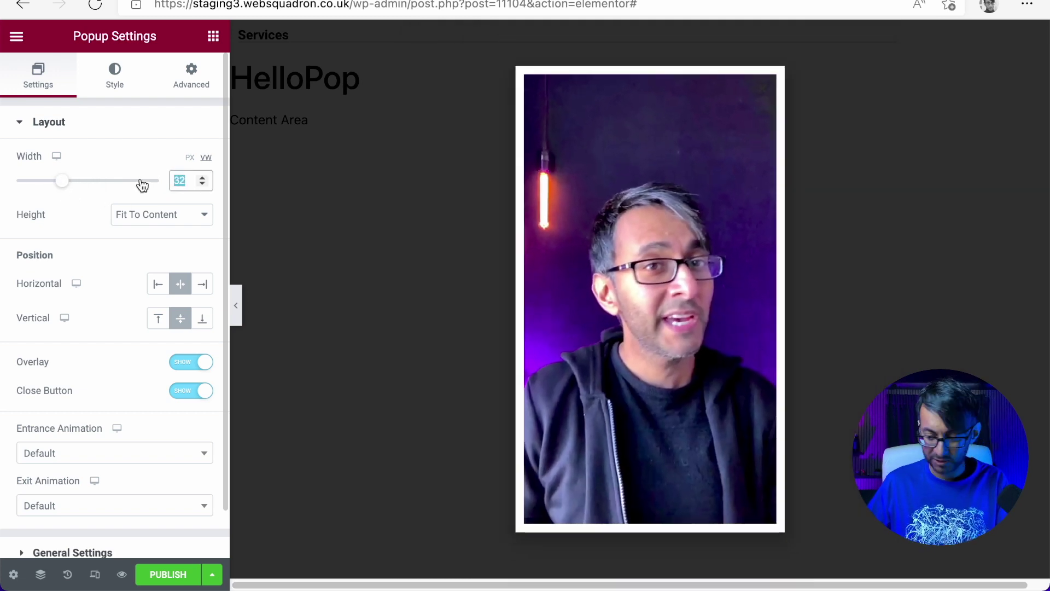
text(30)
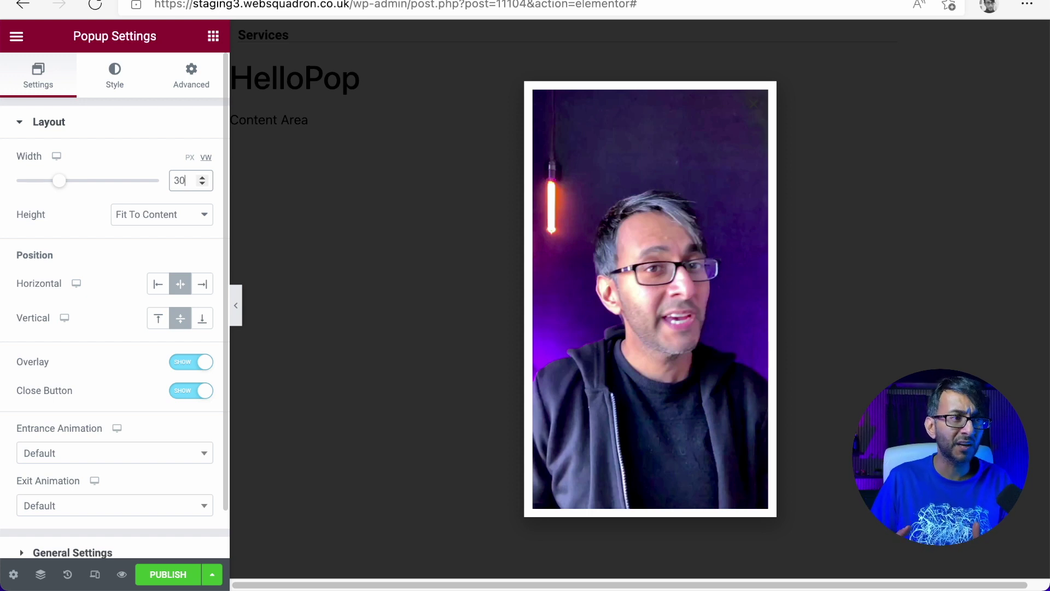
Set the popup width to 84 vw for mobile, then return to the desktop view.
click(57, 156)
click(56, 196)
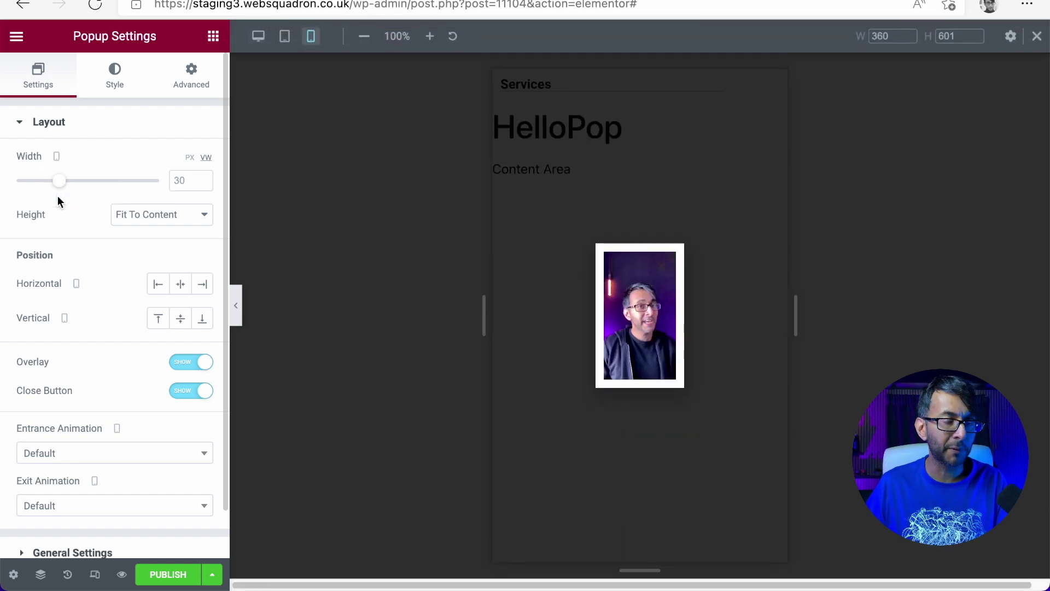
drag(59, 186, 136, 186)
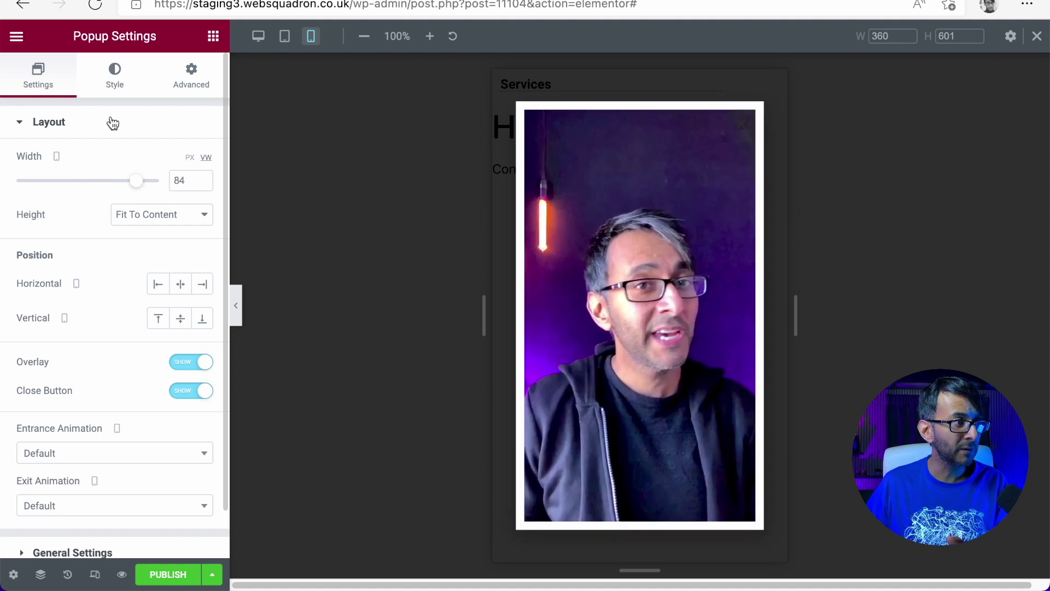
click(258, 37)
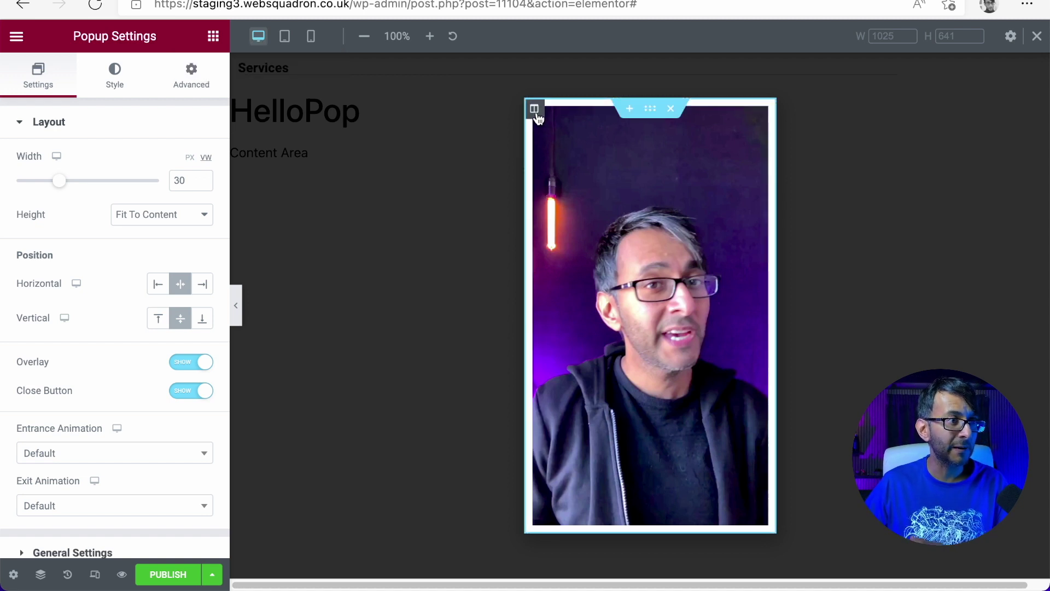
Set the popup column's padding to 0 on all sides in its Advanced settings.
click(541, 114)
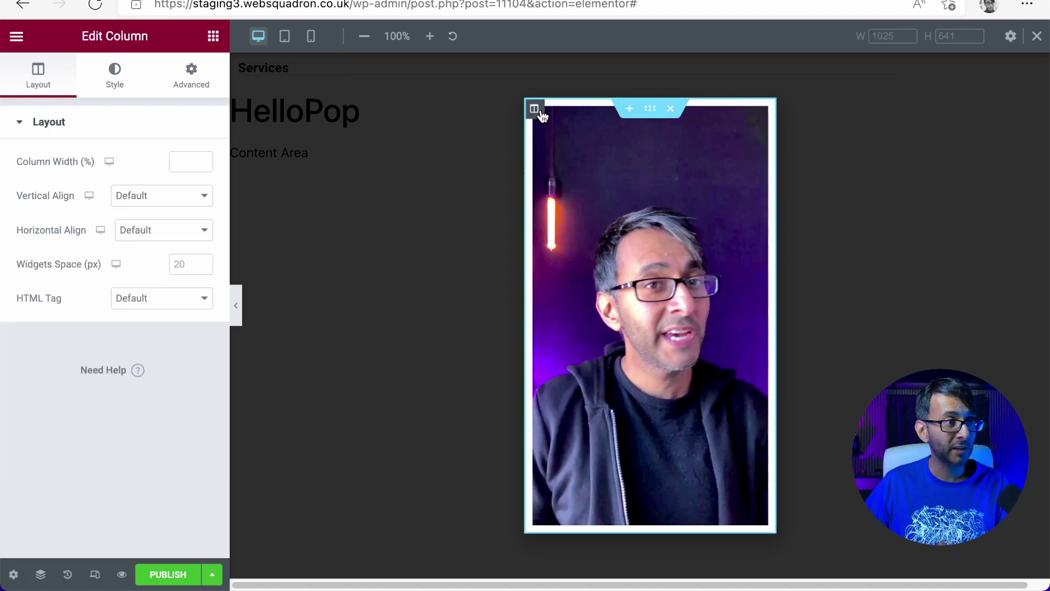
click(194, 76)
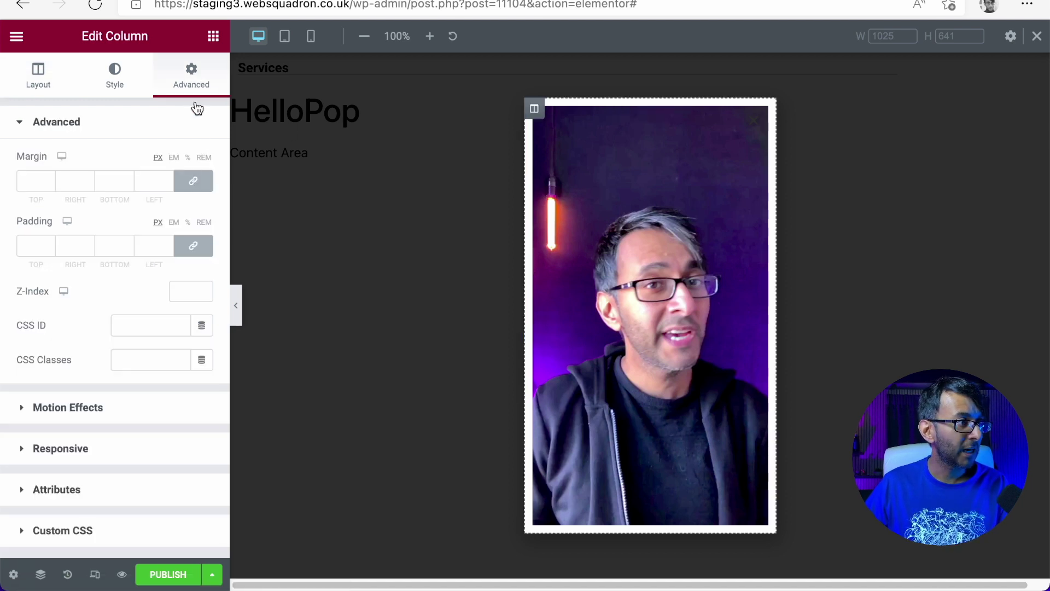
click(203, 255)
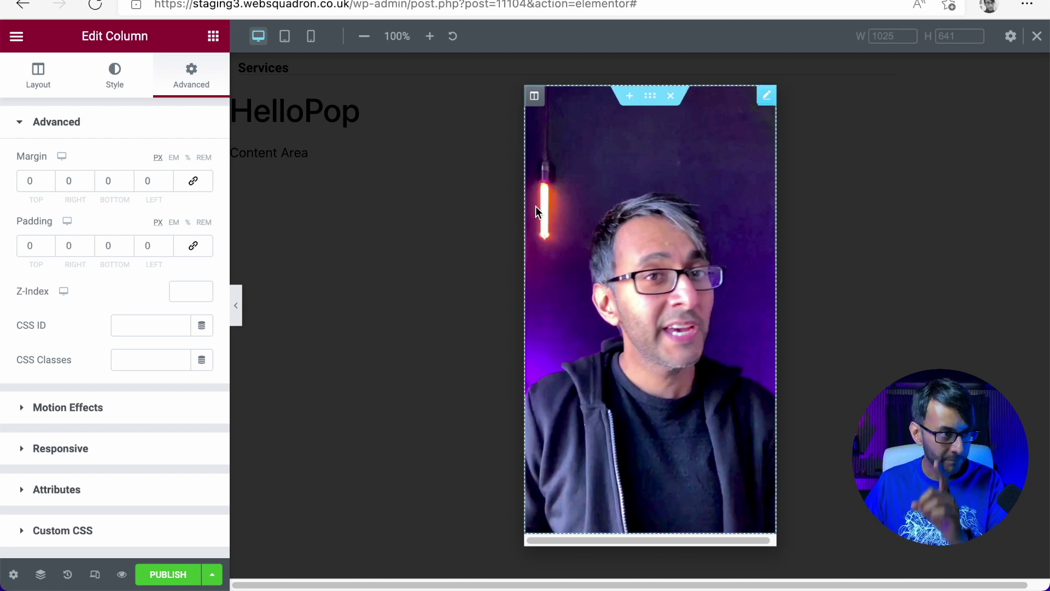
click(12, 576)
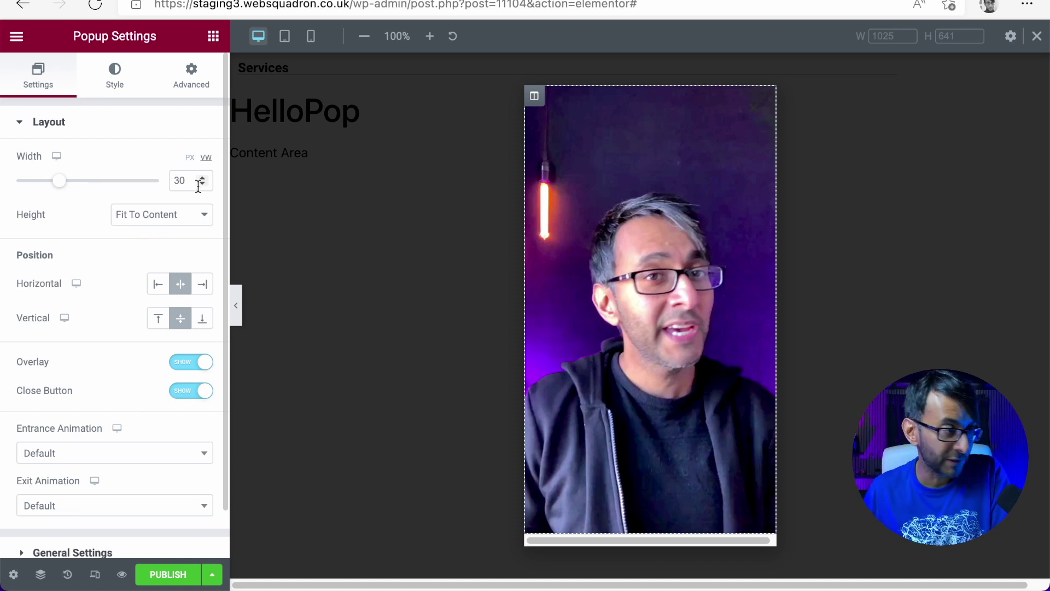
Fit the popup height to its content, place it bottom-right, and hide the overlay.
click(182, 217)
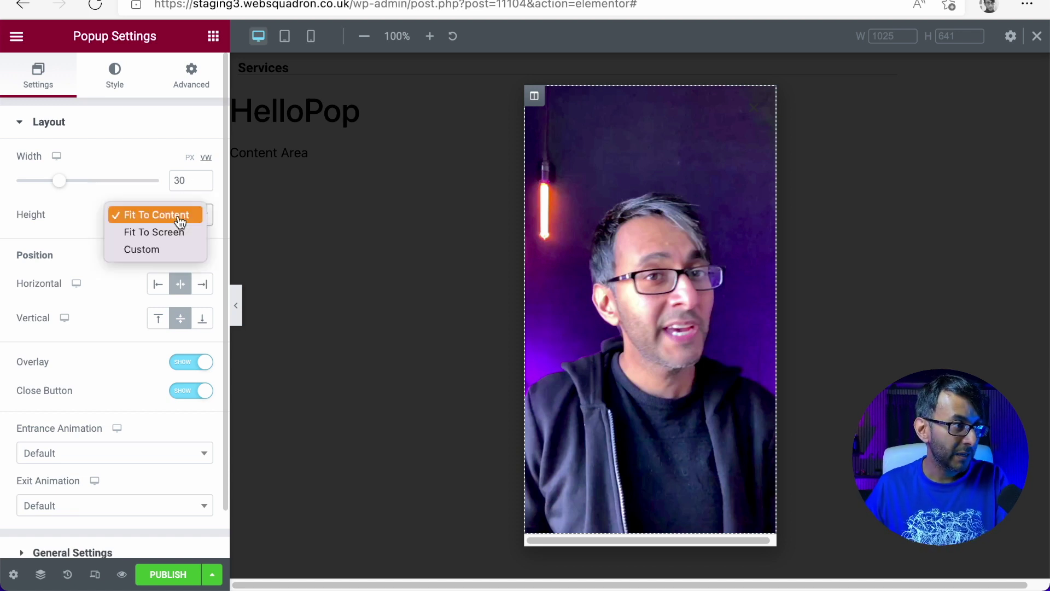
click(182, 218)
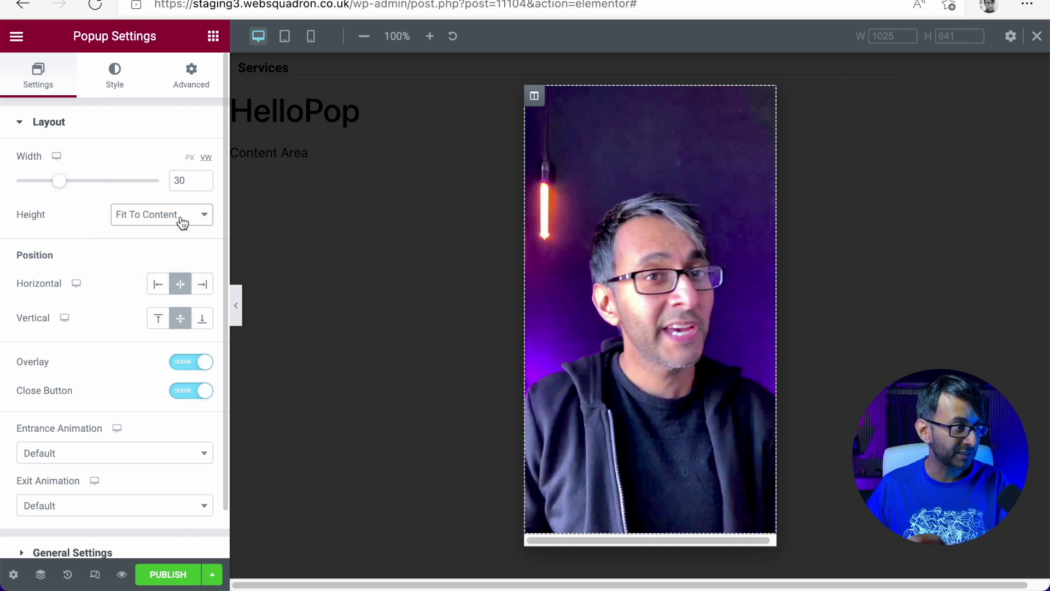
click(205, 290)
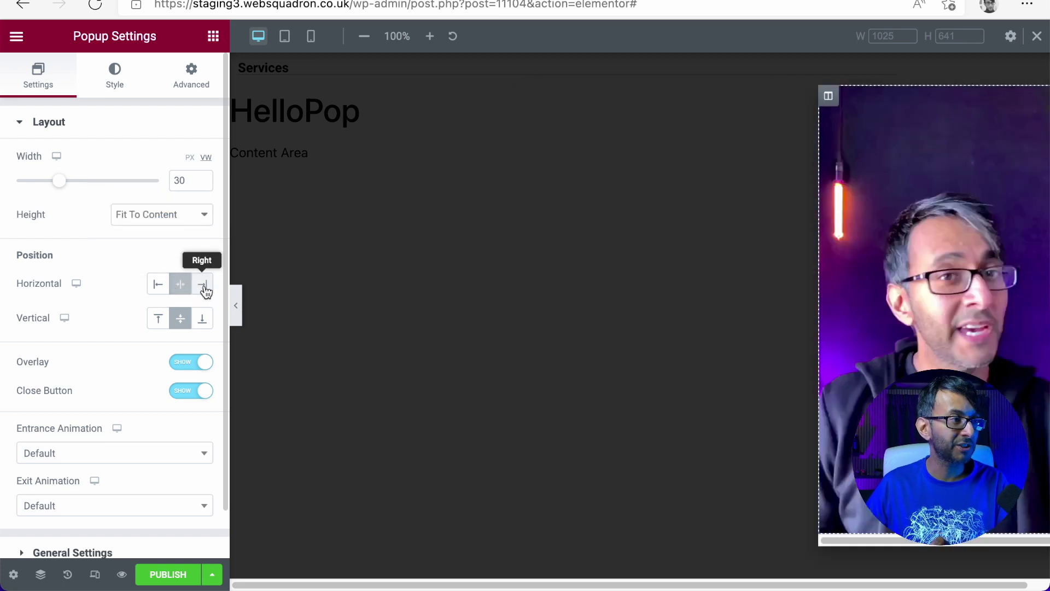
click(203, 321)
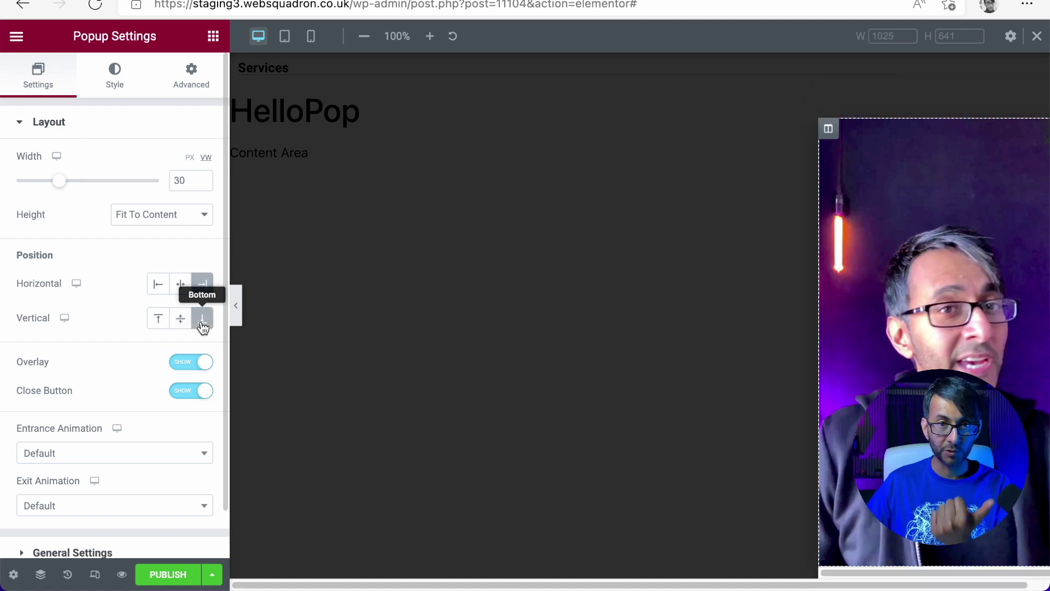
click(189, 365)
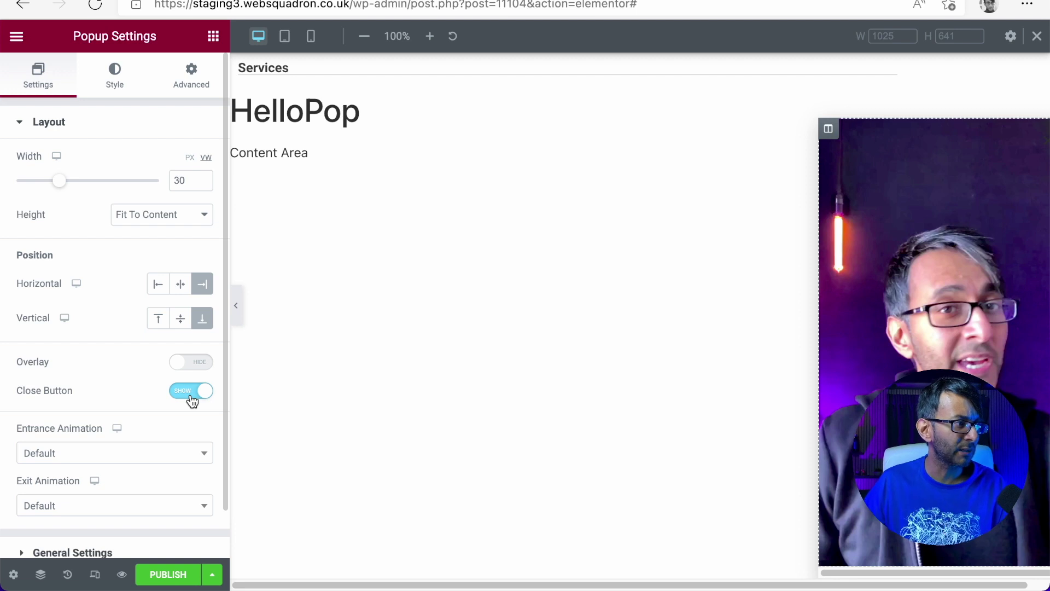
Give the popup a Zoom In Up entrance, a Zoom Out Down exit, and 0.3 s duration.
click(146, 453)
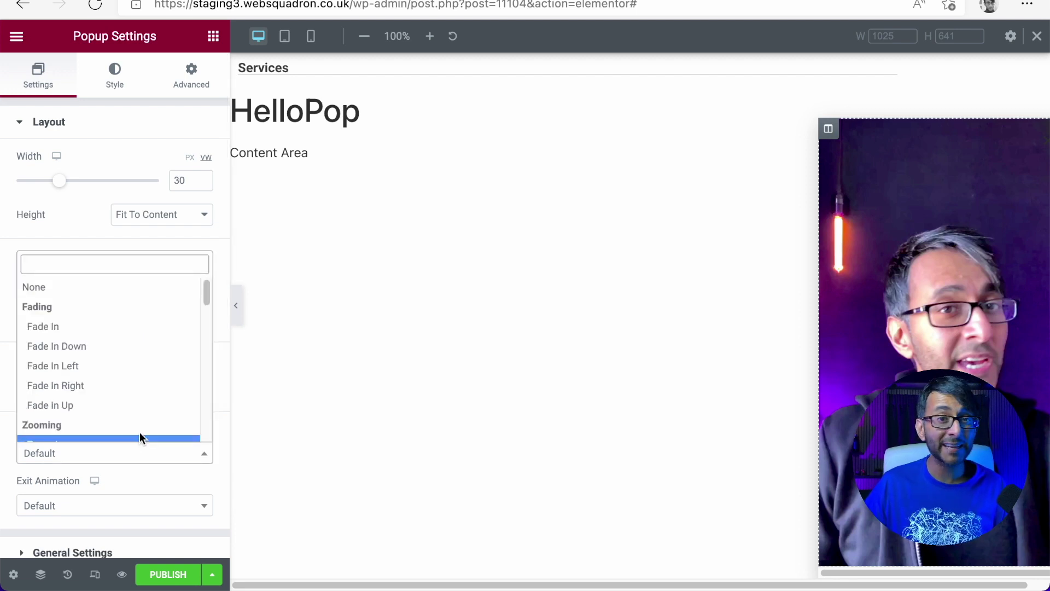
scroll(110, 411, down, 3)
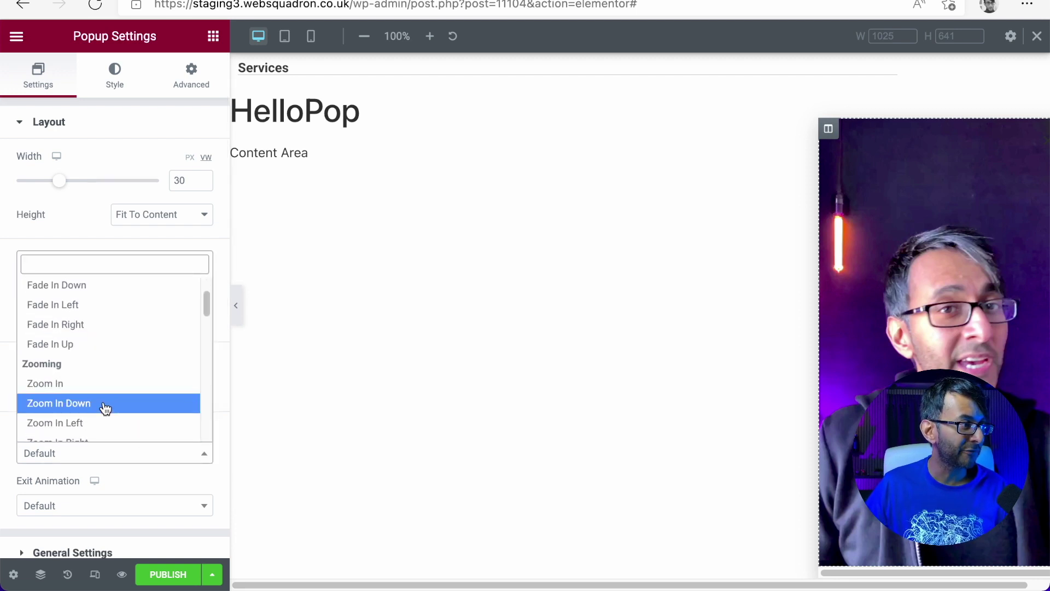
scroll(101, 430, down, 2)
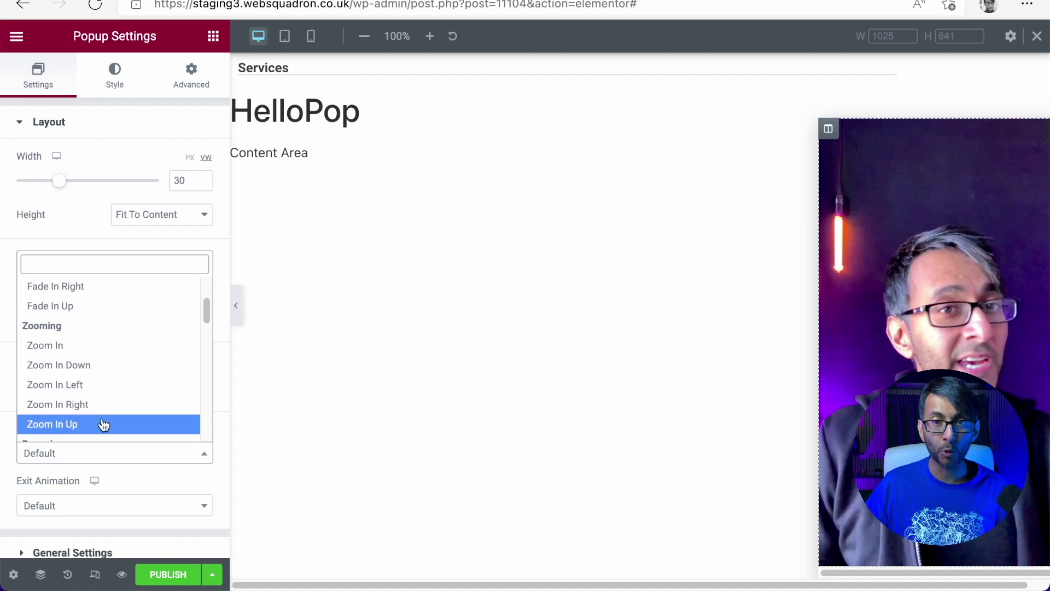
click(103, 425)
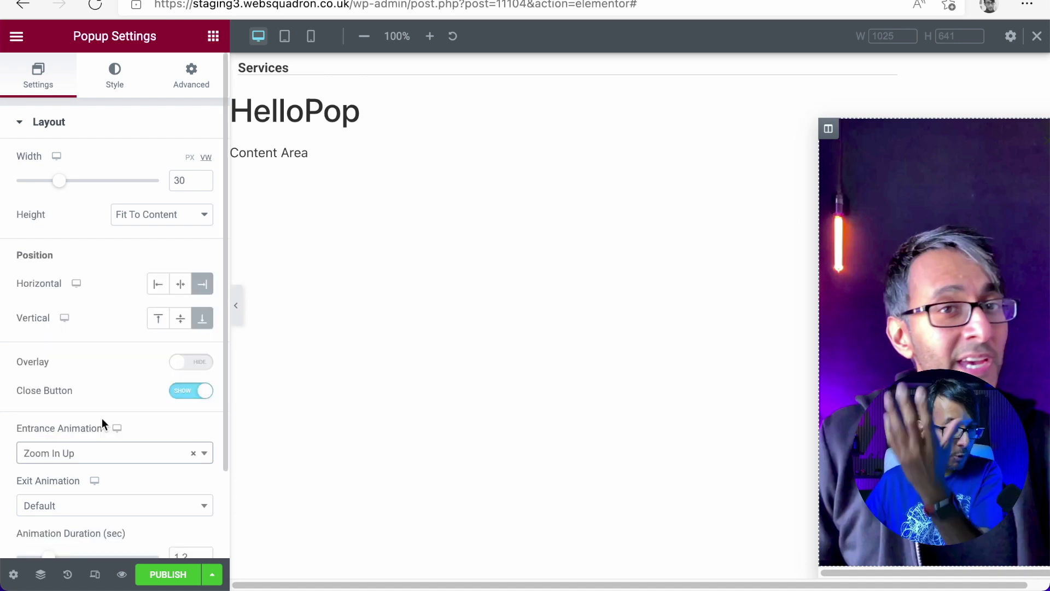
click(113, 506)
scroll(127, 452, down, 6)
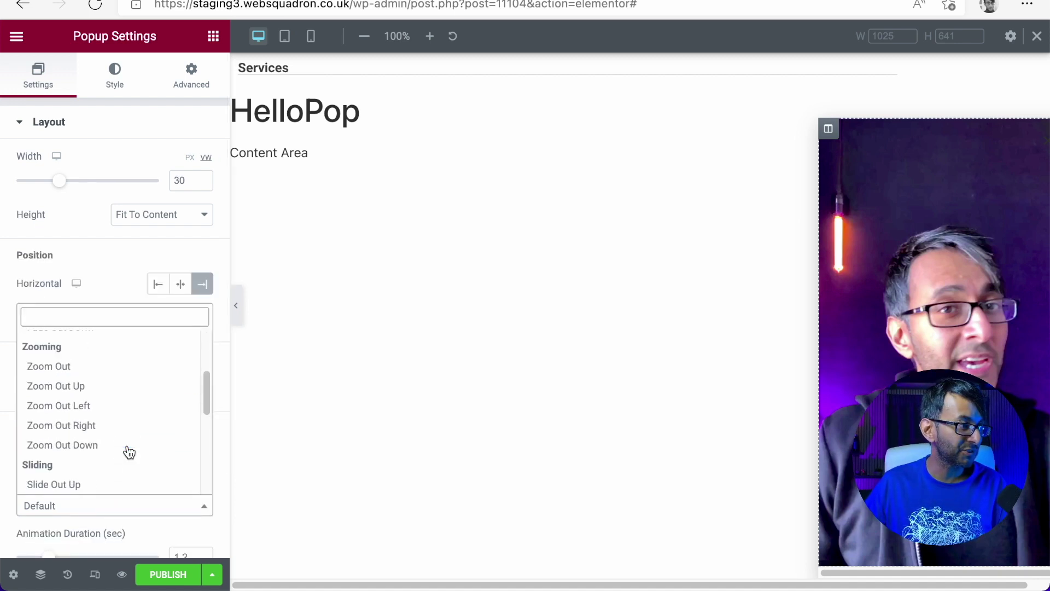
scroll(119, 403, up, 3)
scroll(120, 404, up, 2)
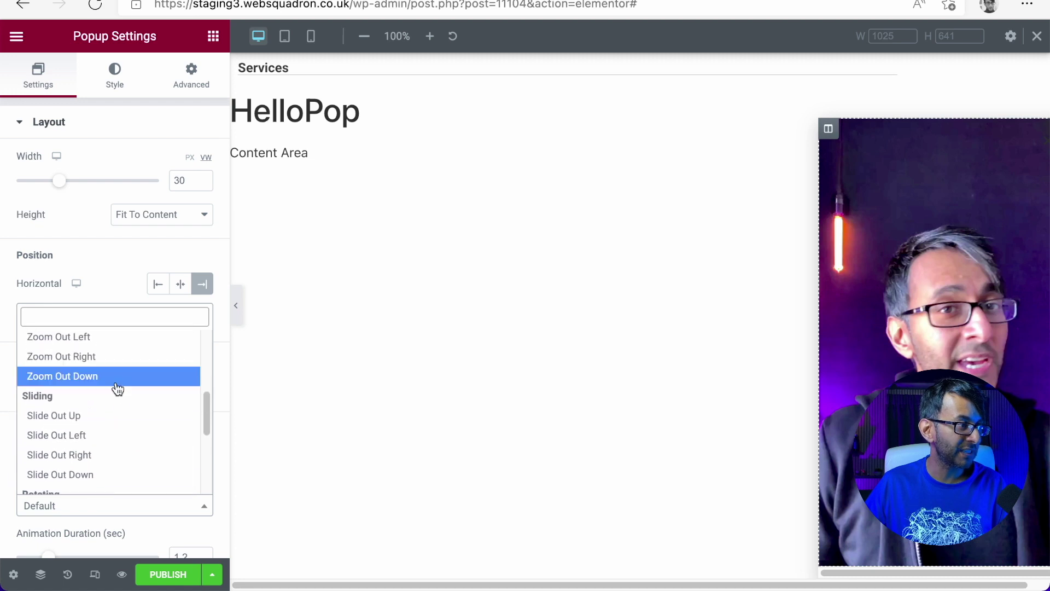
click(116, 379)
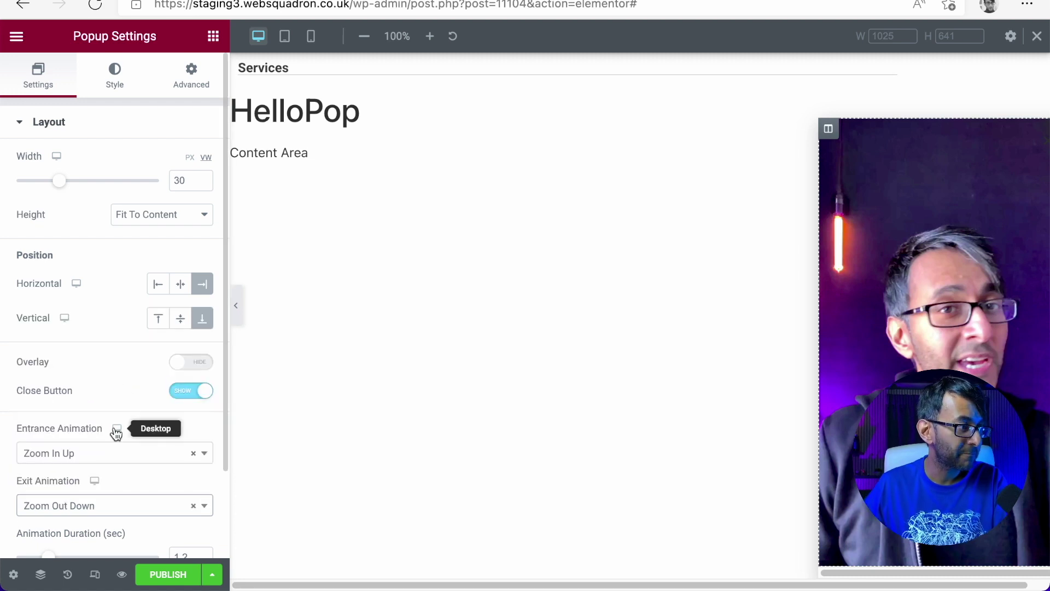
scroll(121, 446, down, 2)
double_click(176, 462)
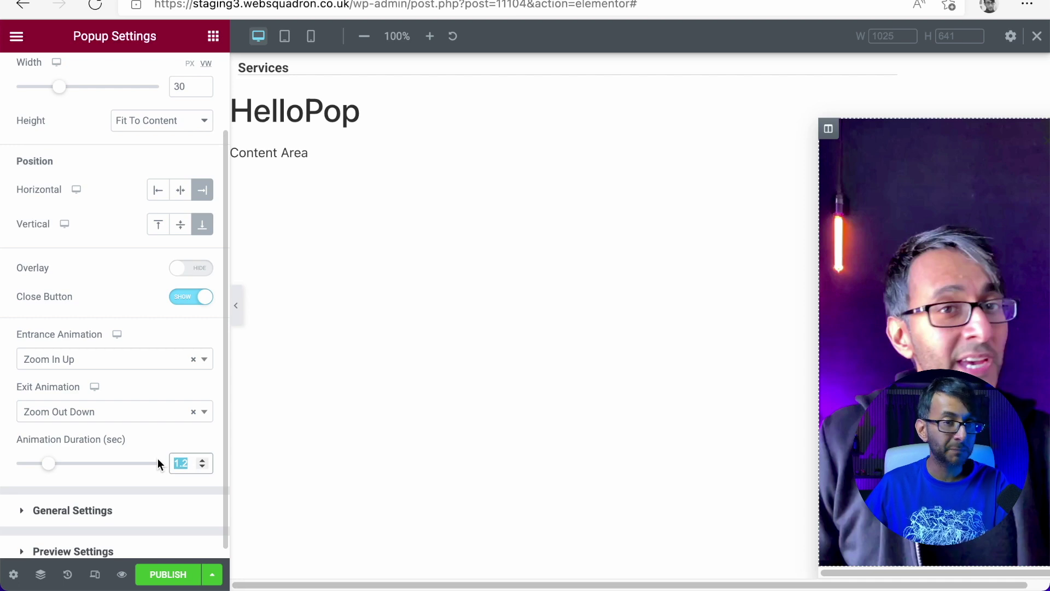
text(0.3)
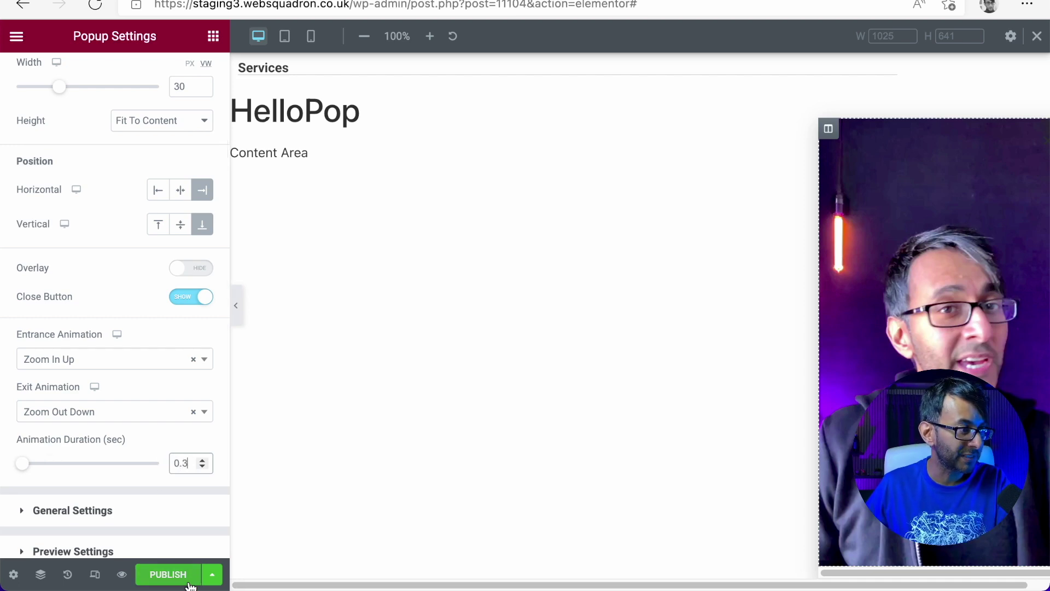
Open the publish settings, then close them without publishing.
click(188, 582)
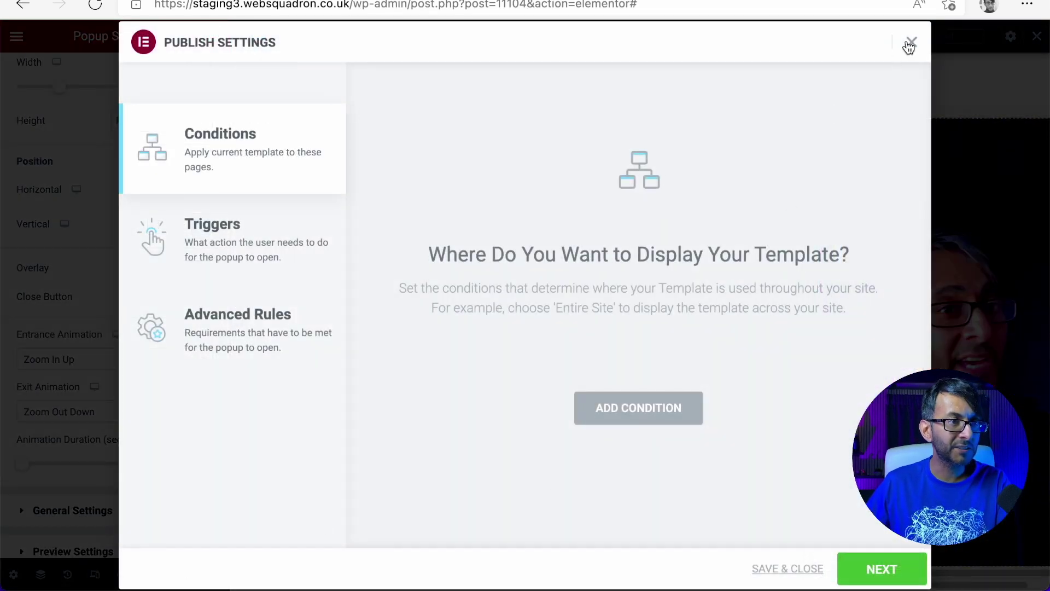
click(910, 44)
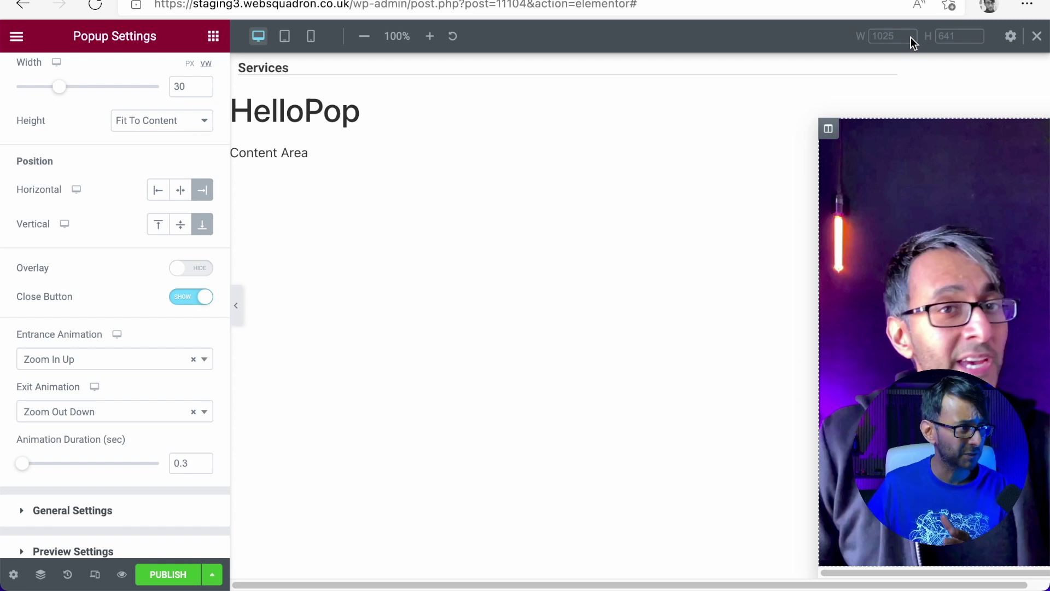
scroll(208, 353, down, 1)
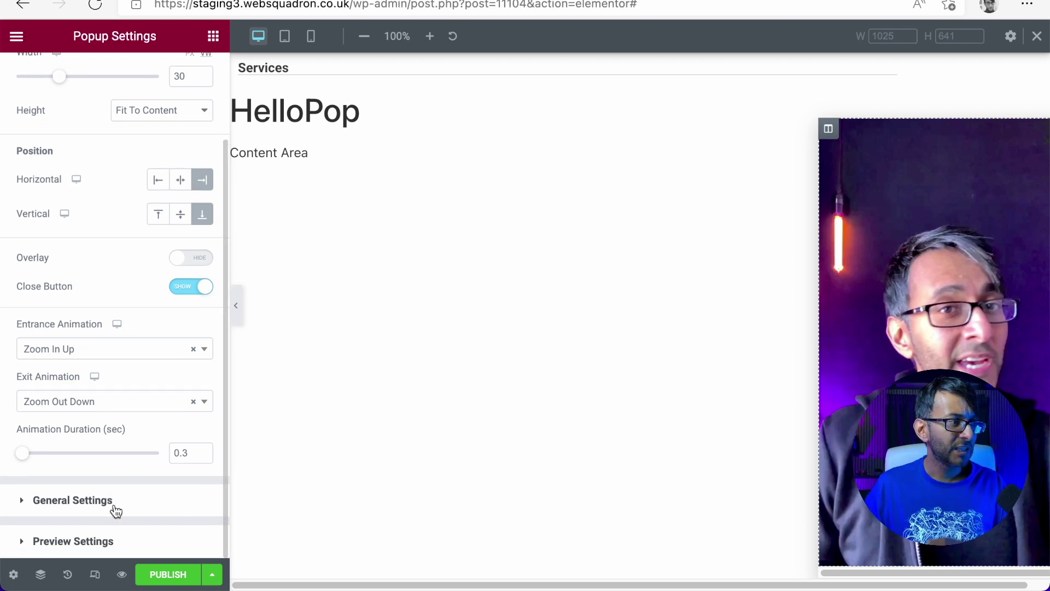
scroll(132, 457, up, 3)
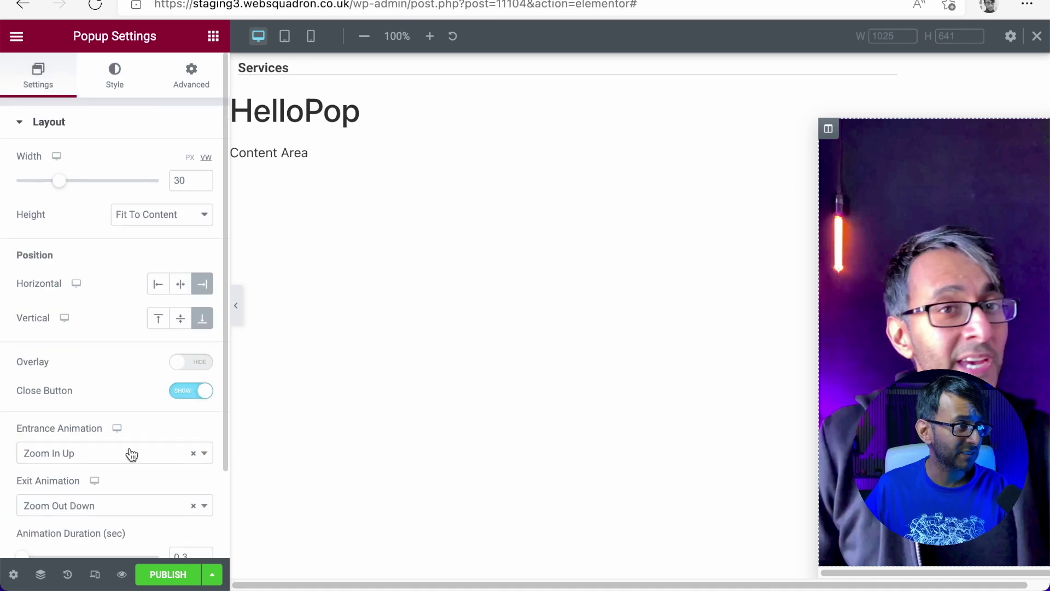
click(115, 87)
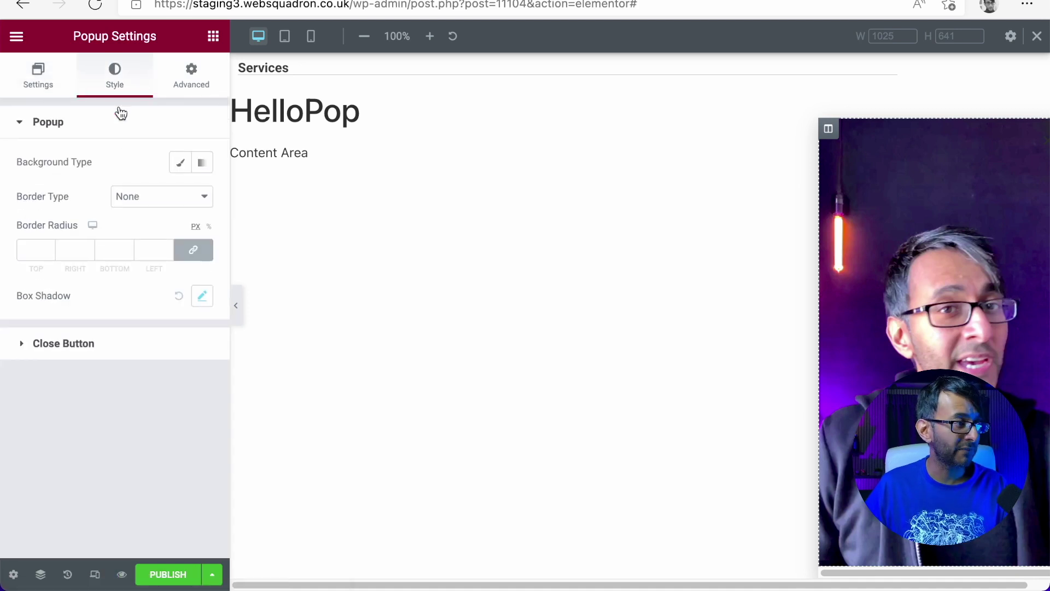
Style the close X global White, vertical offset 4, horizontal offset 12.1, size 24.
click(133, 347)
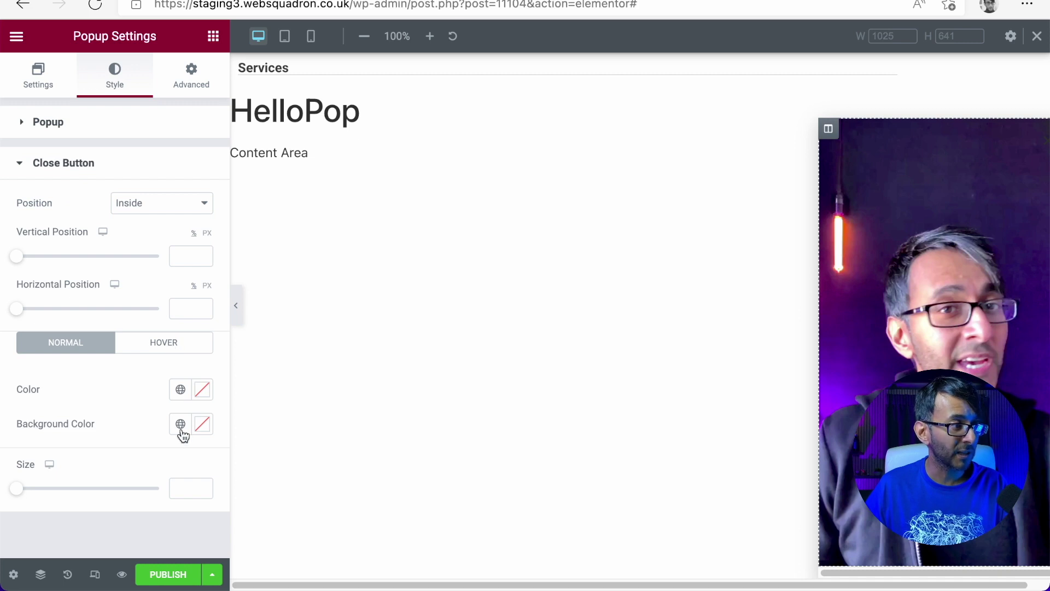
click(181, 390)
click(124, 290)
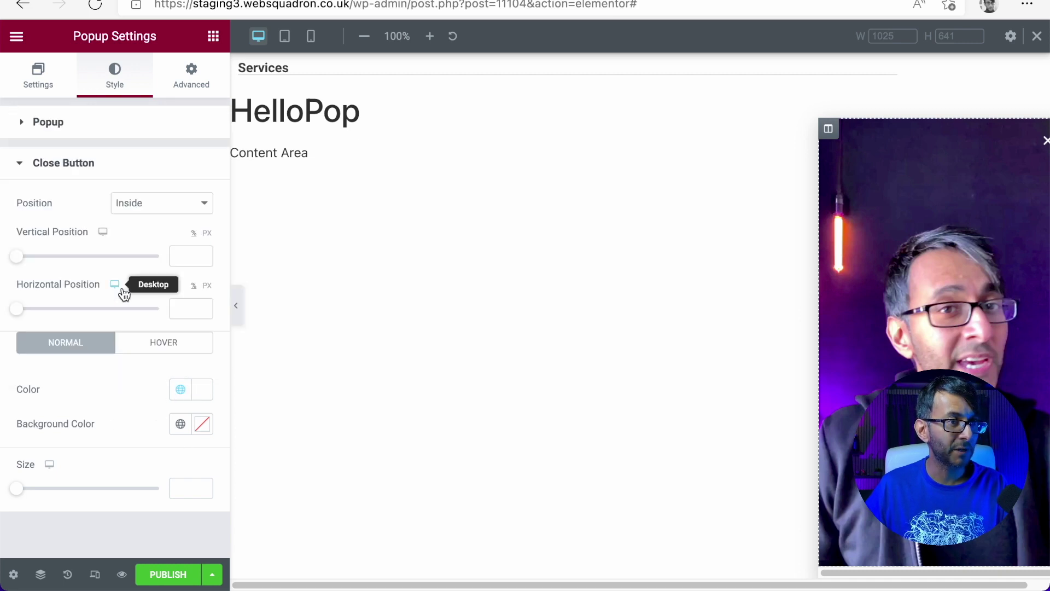
drag(19, 263, 26, 269)
drag(24, 313, 39, 313)
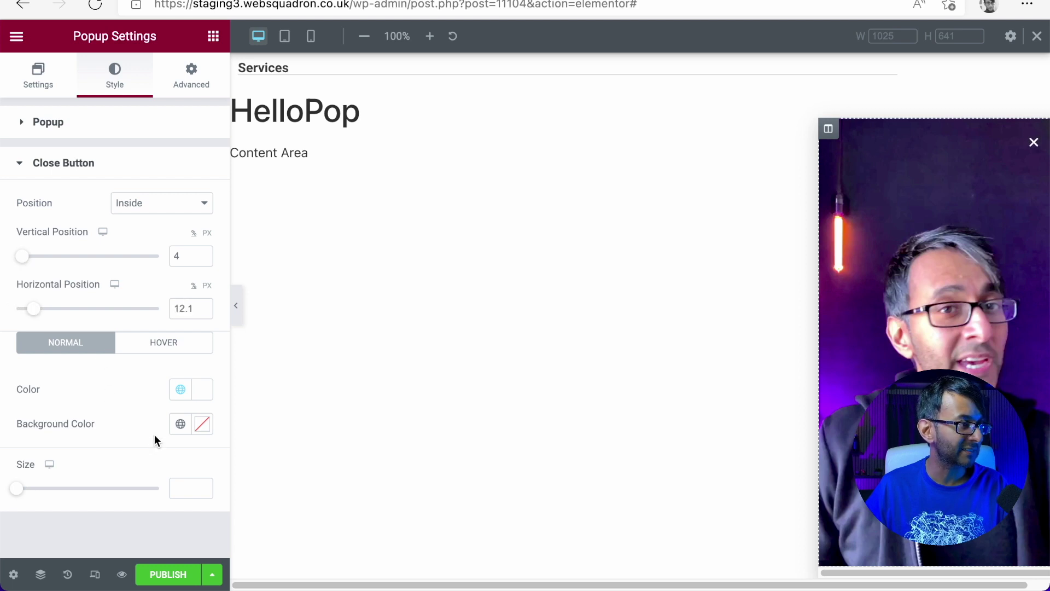
drag(17, 490, 51, 491)
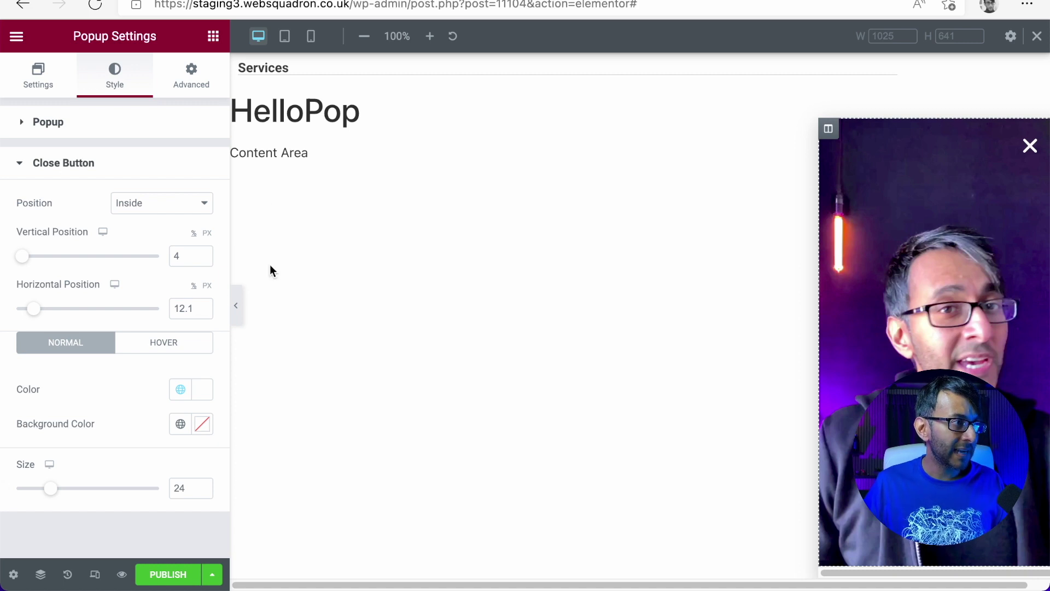
click(143, 126)
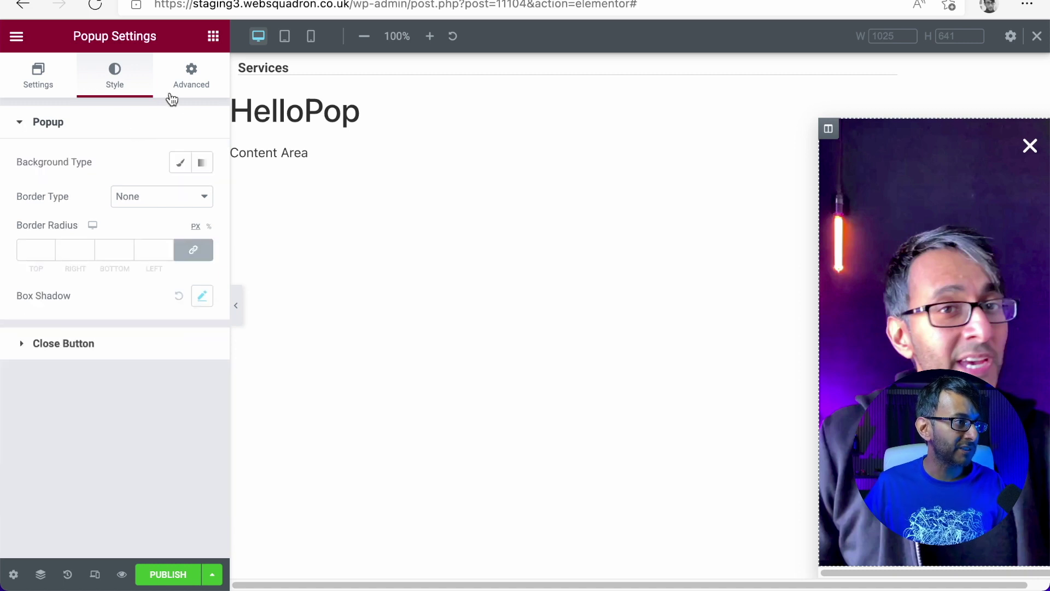
click(198, 74)
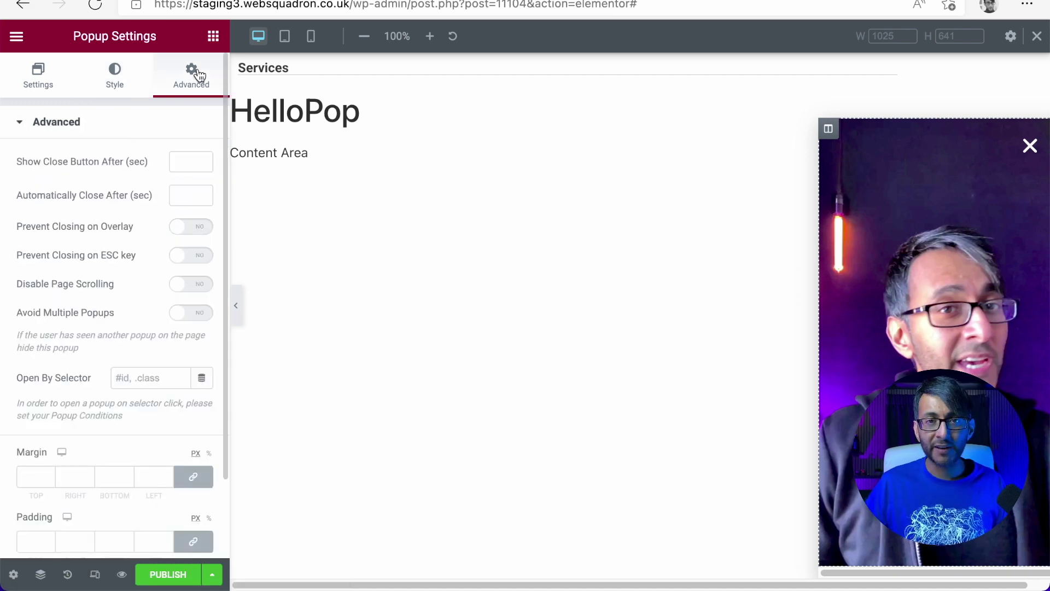
Turn on Prevent Closing on Overlay and ESC, Disable Page Scrolling, and Avoid Multiple Popups.
click(199, 232)
click(204, 259)
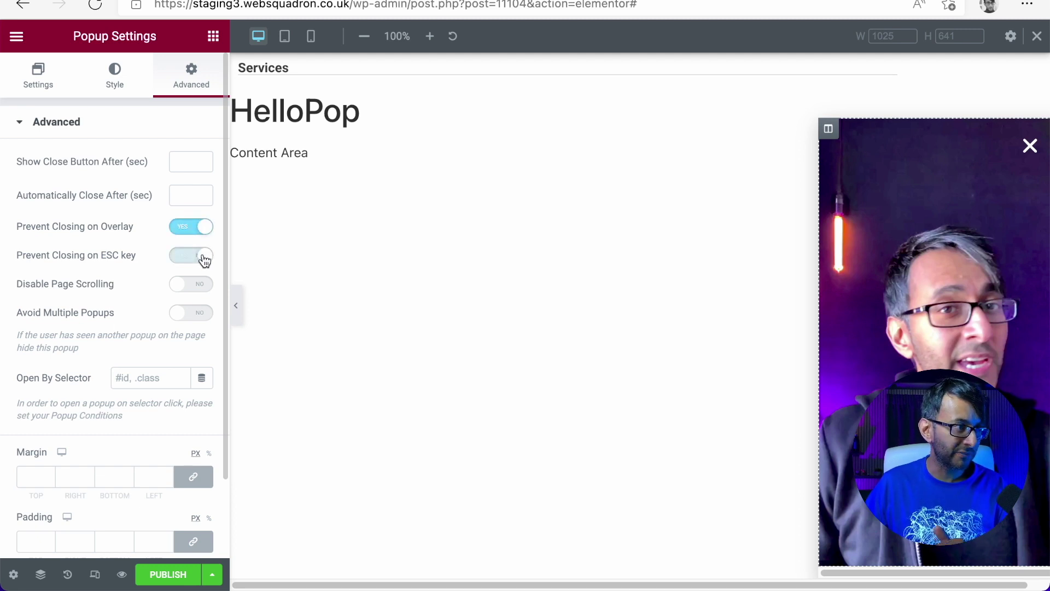
click(199, 287)
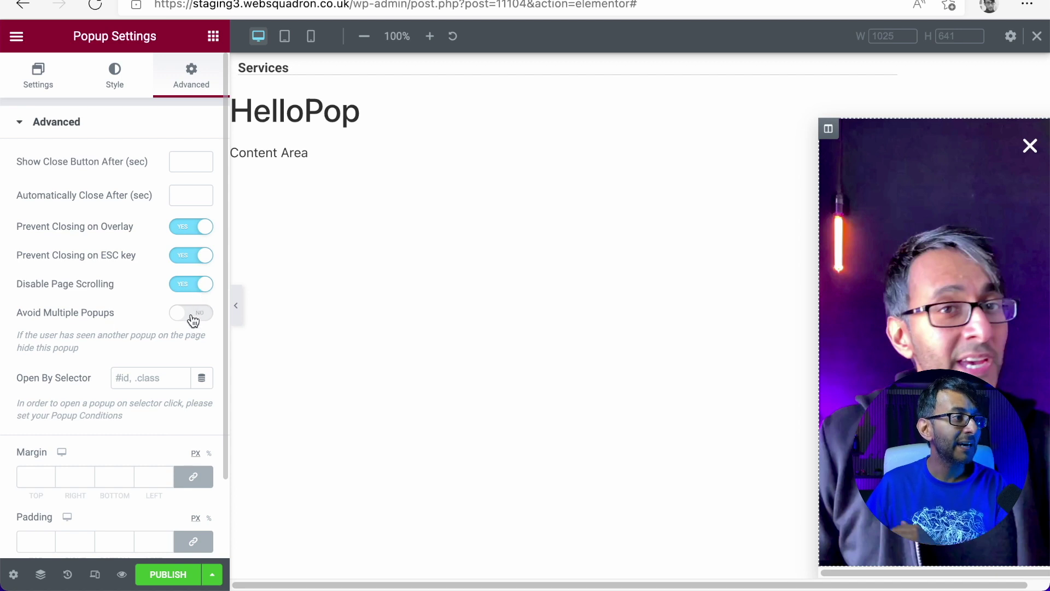
click(200, 318)
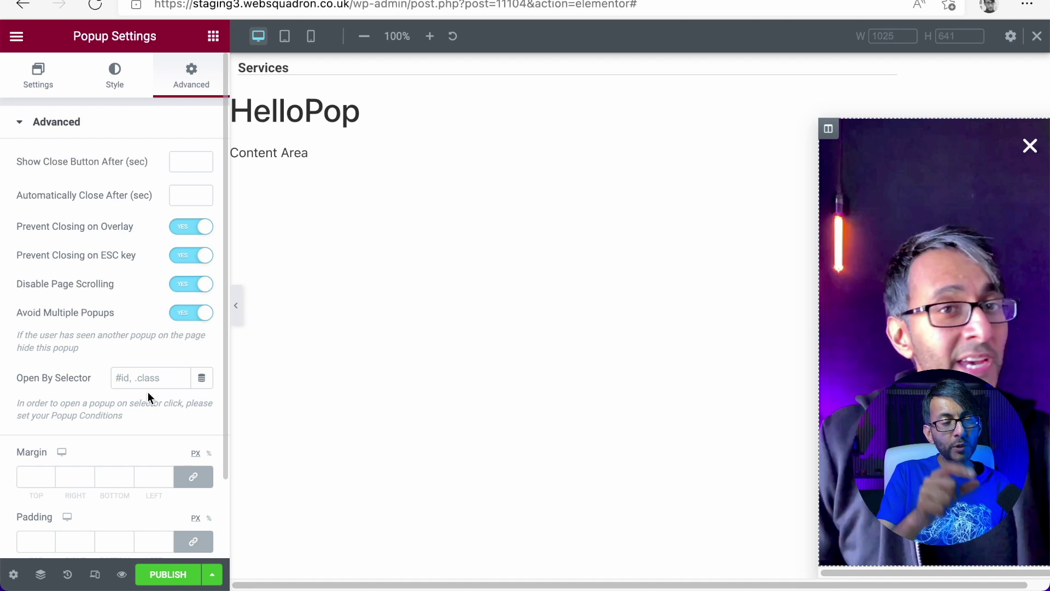
click(967, 271)
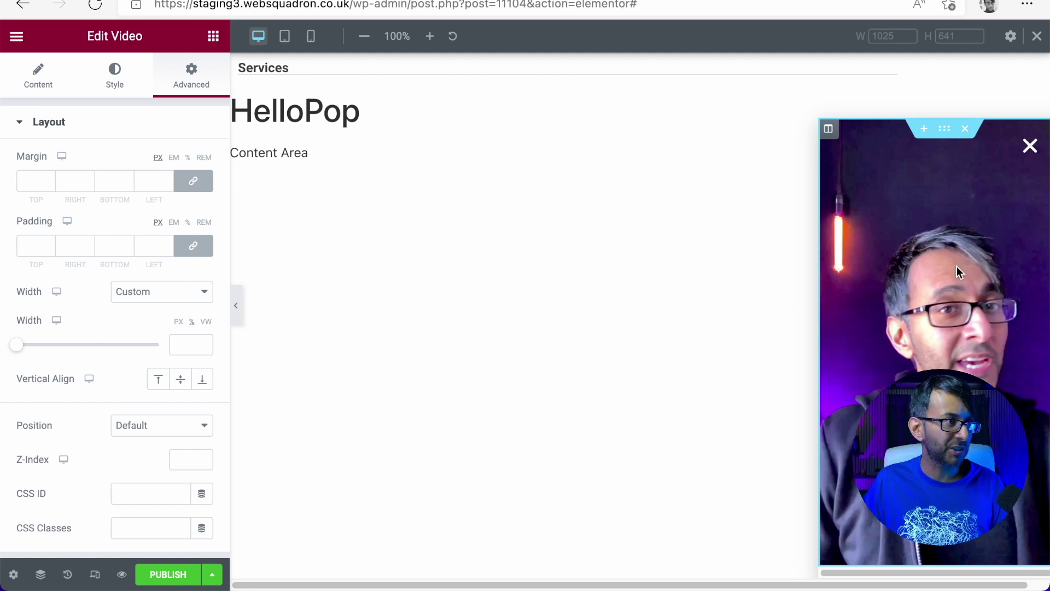
Drop a Button widget into the popup directly below the video.
click(214, 36)
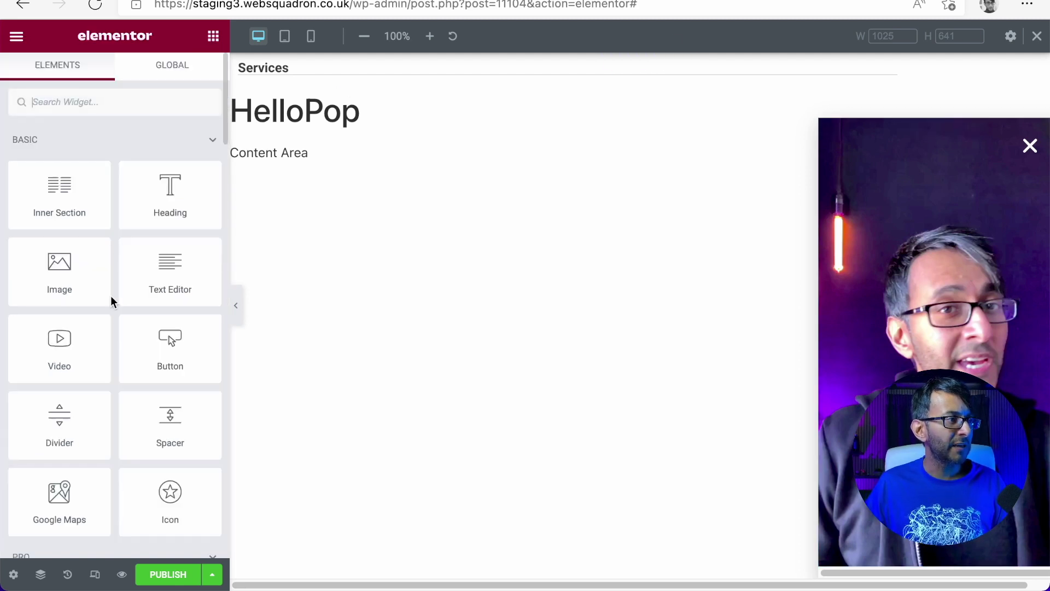
drag(166, 345, 952, 365)
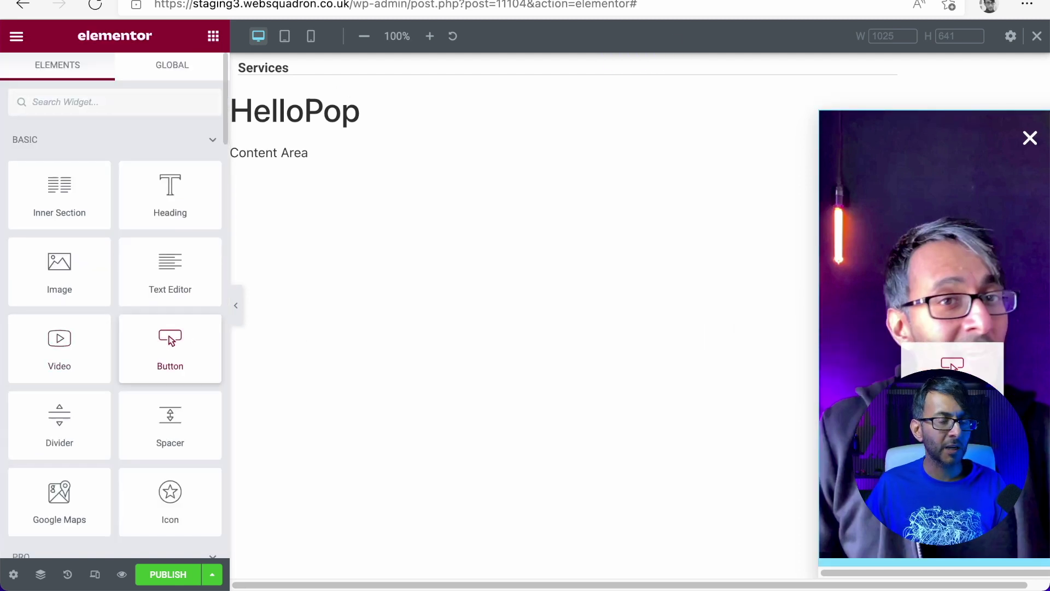
drag(953, 366, 951, 367)
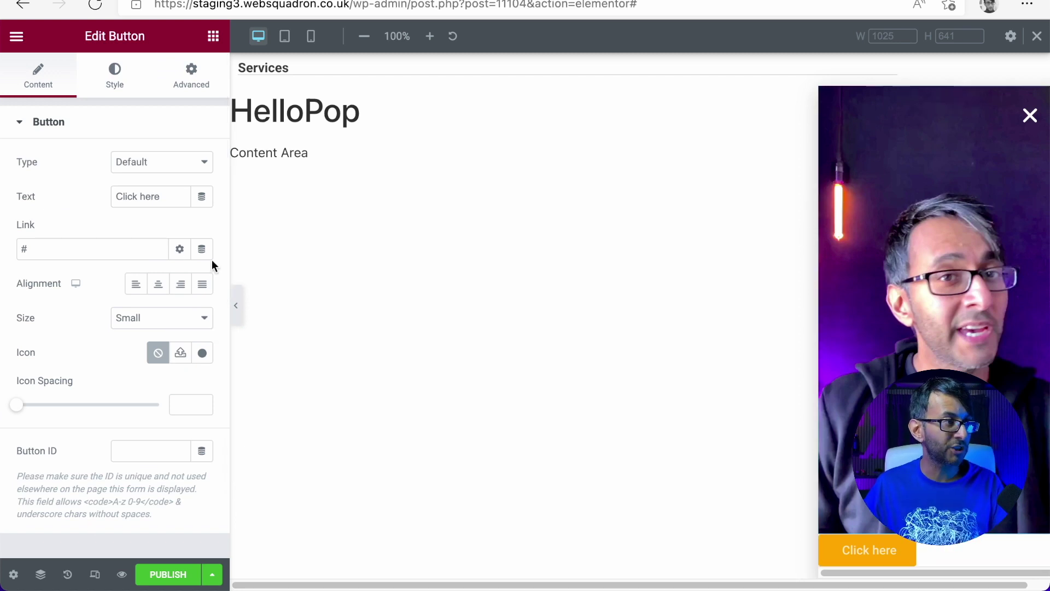
drag(161, 204, 74, 197)
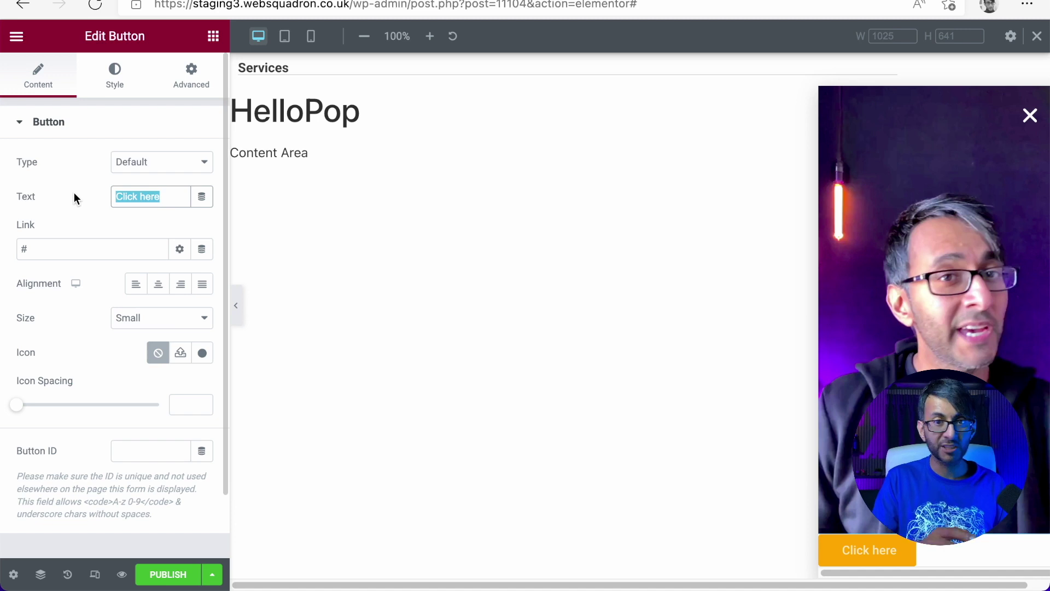
Change the button label from 'Click here' to 'Contact Me'.
text(Contac Me)
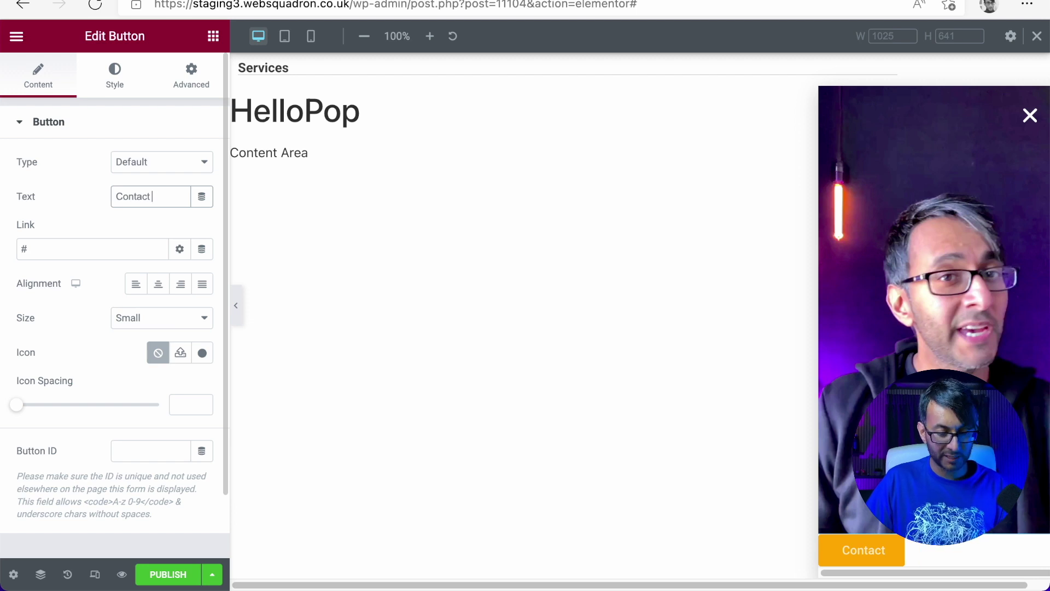
text( Me)
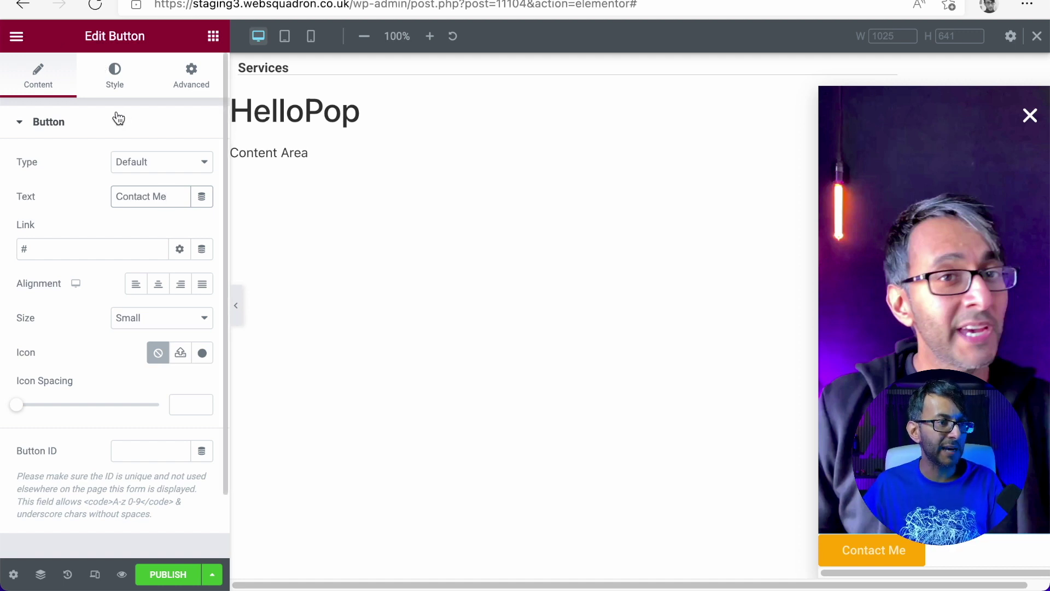
click(115, 76)
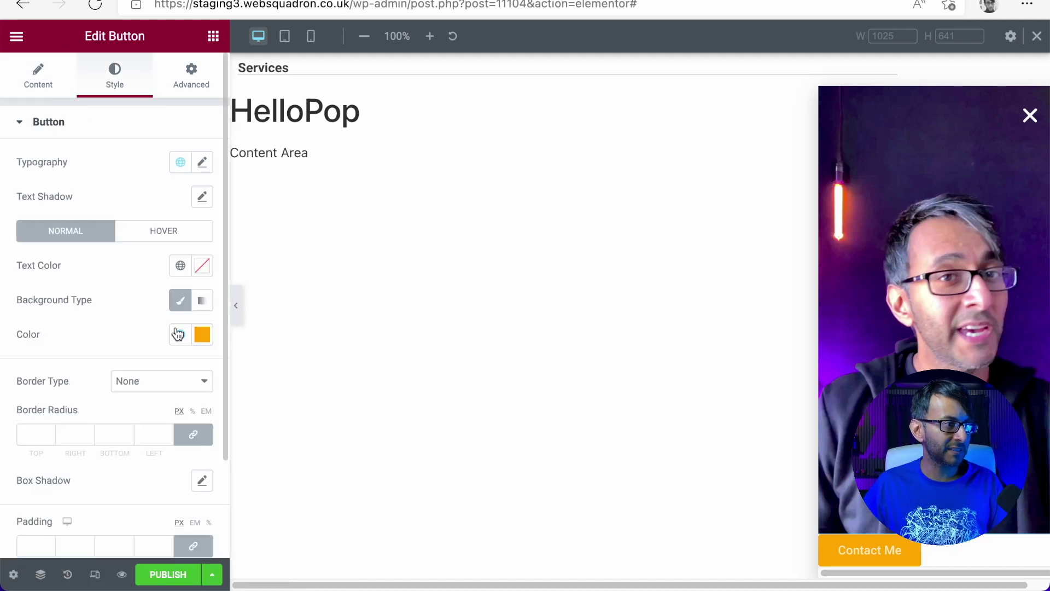
Make the button background fully transparent and its text global White.
click(201, 334)
drag(304, 270, 118, 269)
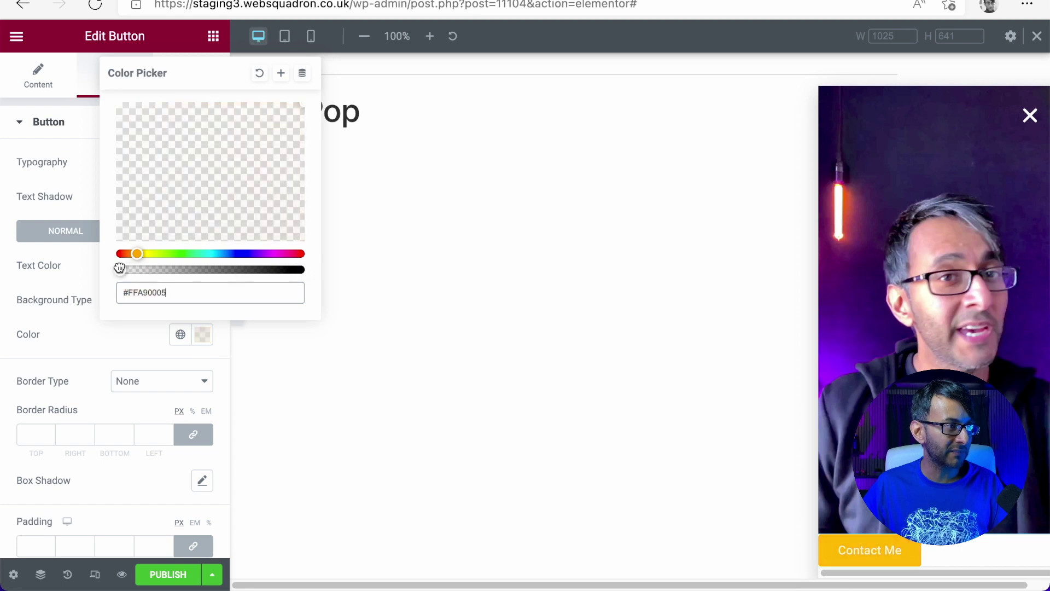
click(48, 261)
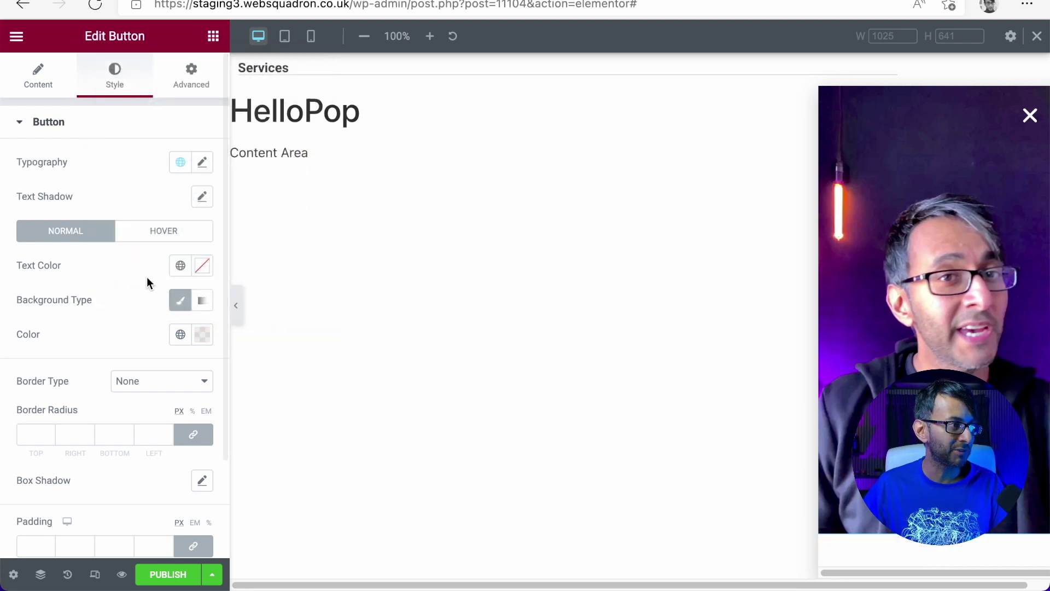
click(181, 265)
click(78, 455)
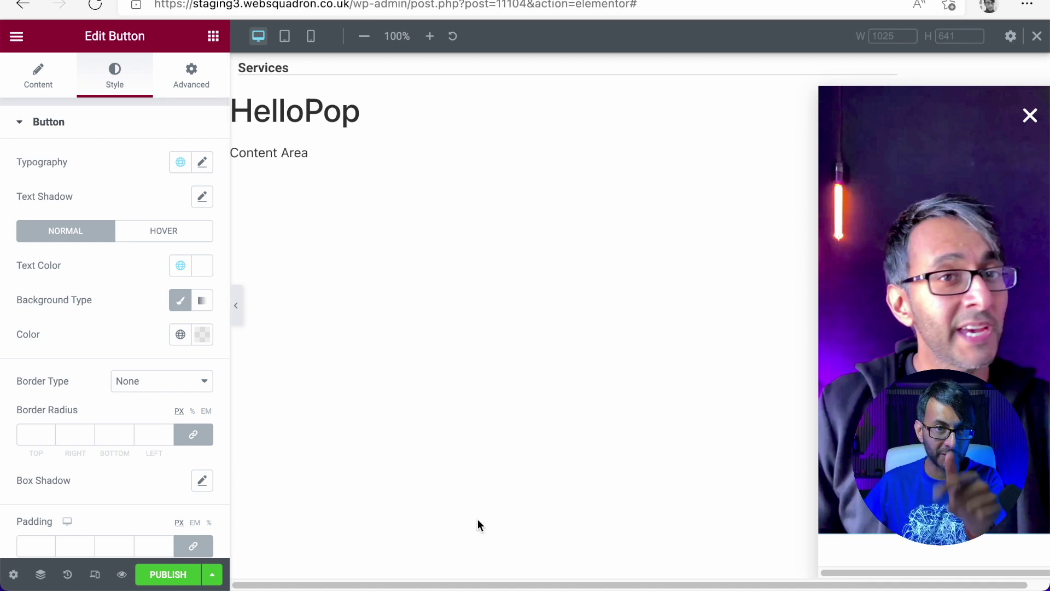
Give the button a 2 px solid White border and 50 px border radius.
scroll(117, 466, down, 1)
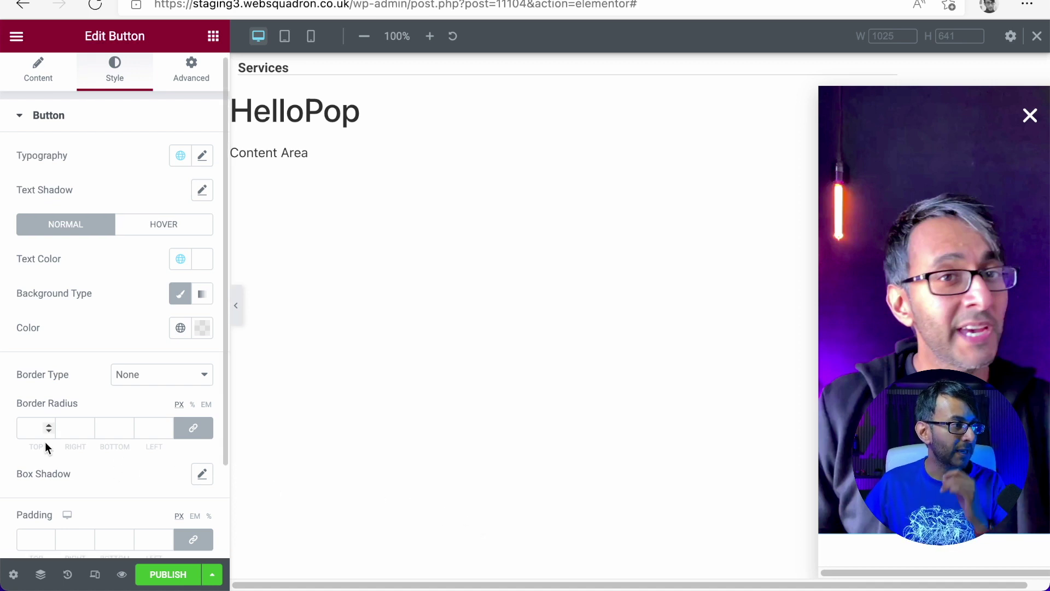
click(145, 376)
click(145, 393)
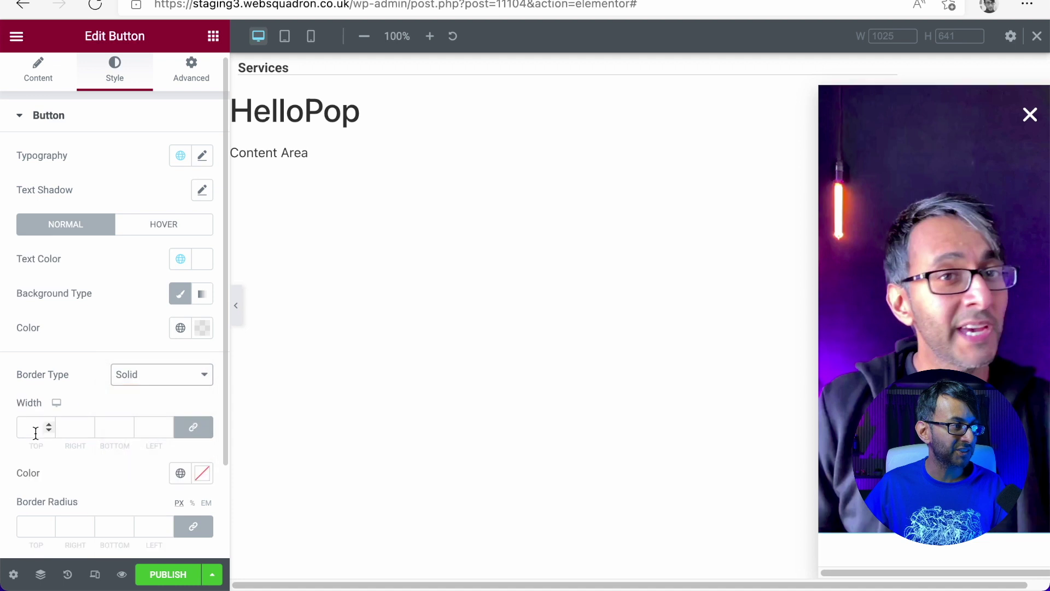
click(36, 433)
text(2)
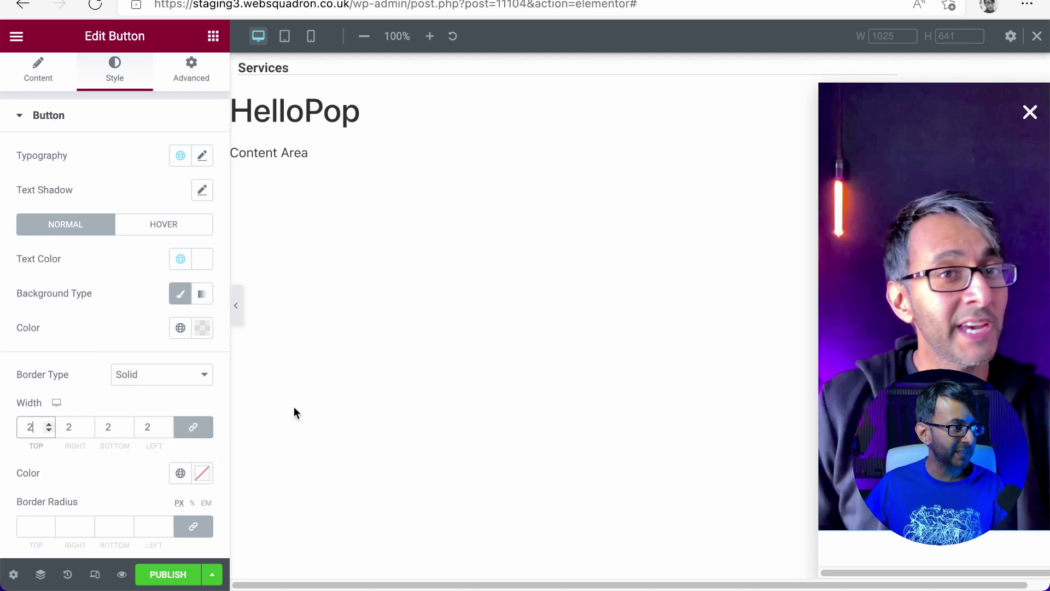
click(182, 475)
click(121, 374)
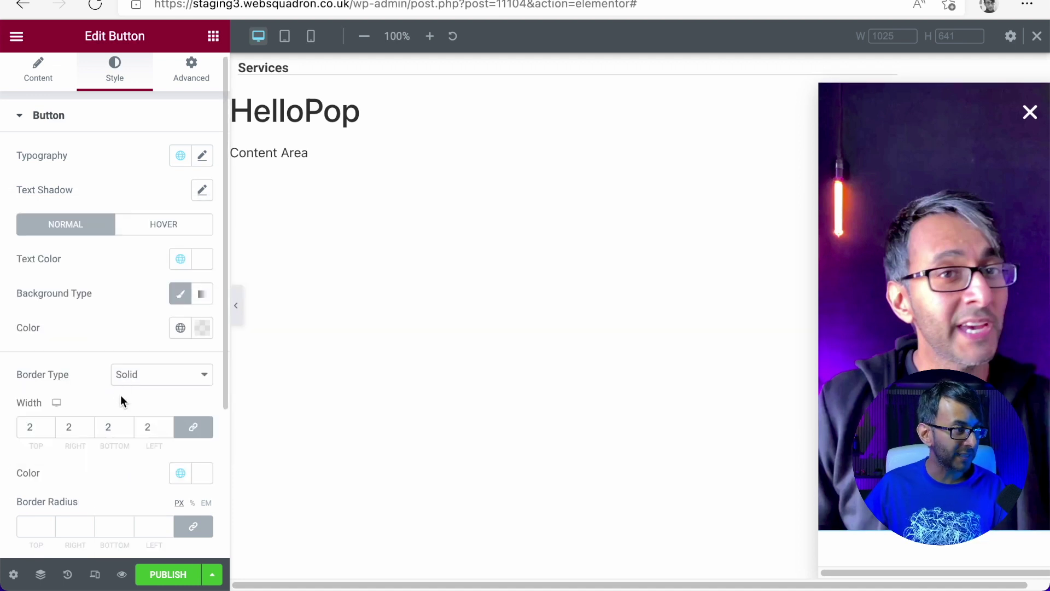
scroll(82, 448, up, 1)
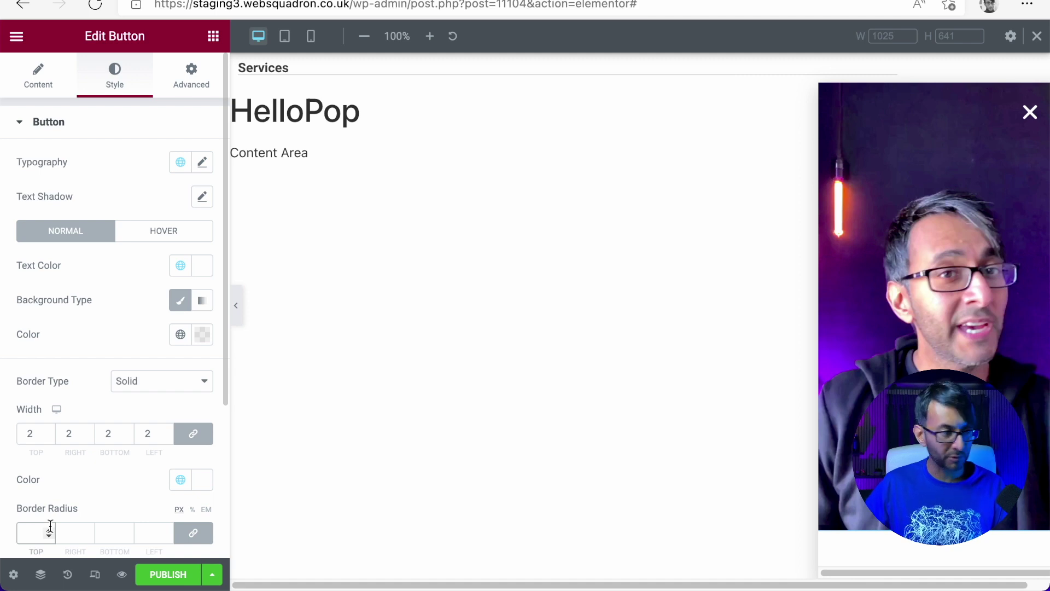
click(51, 526)
text(50)
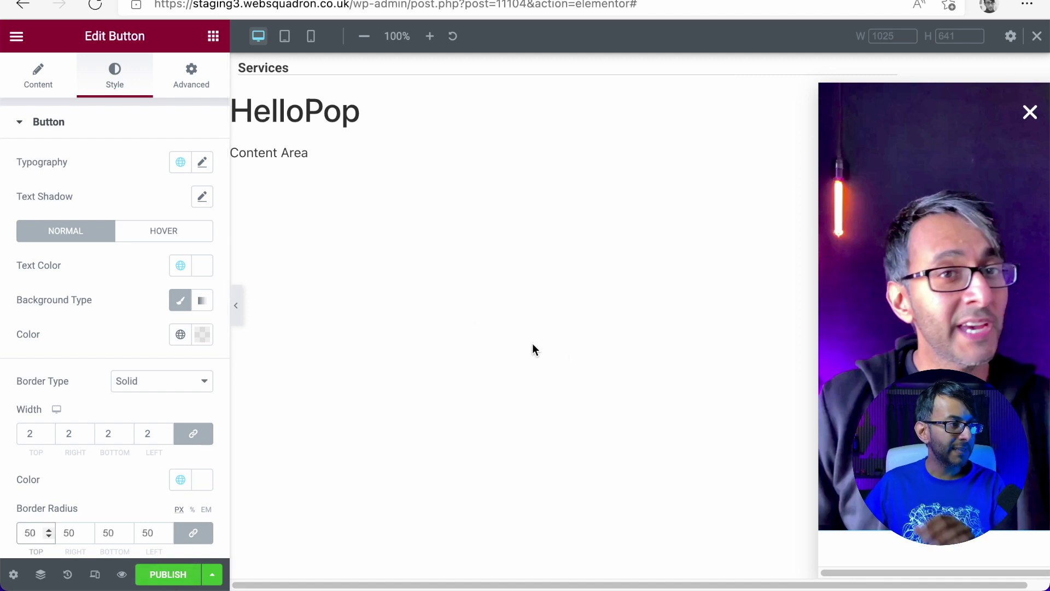
click(191, 82)
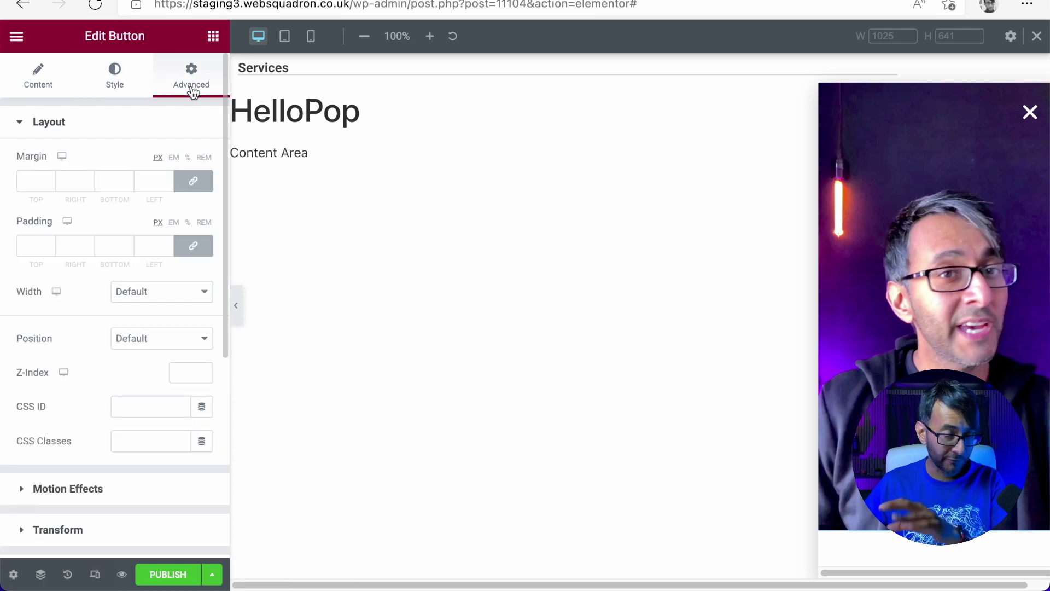
Set the Contact Me button to a custom width with a -61 top margin.
click(22, 91)
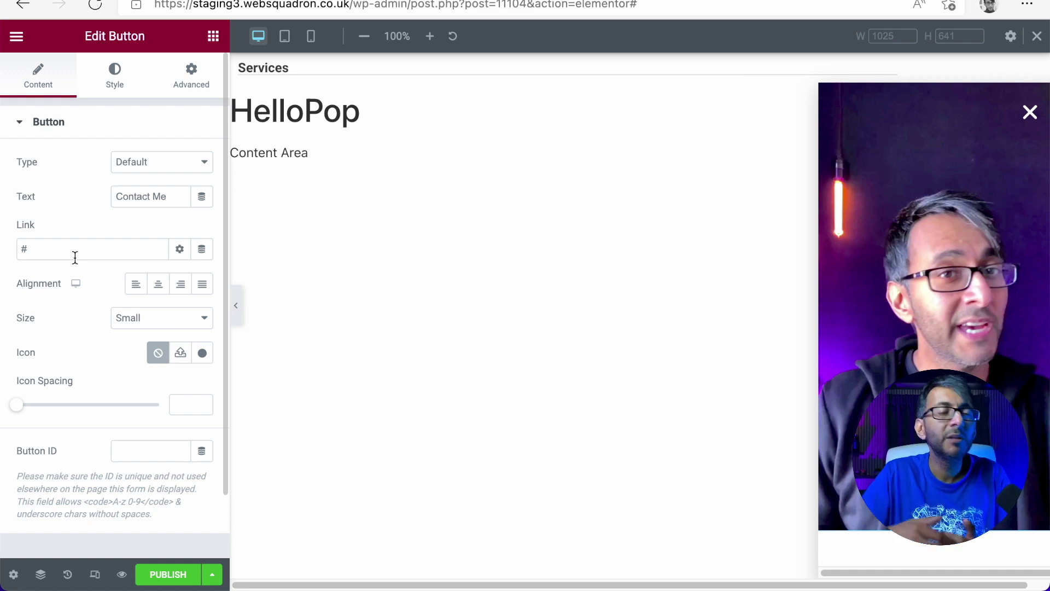
click(202, 89)
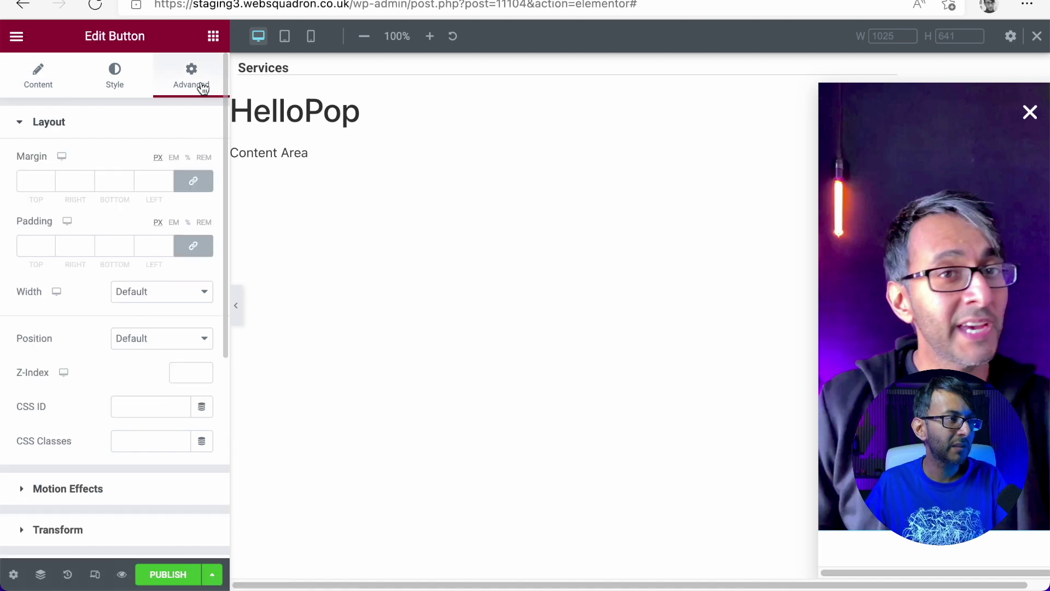
click(163, 291)
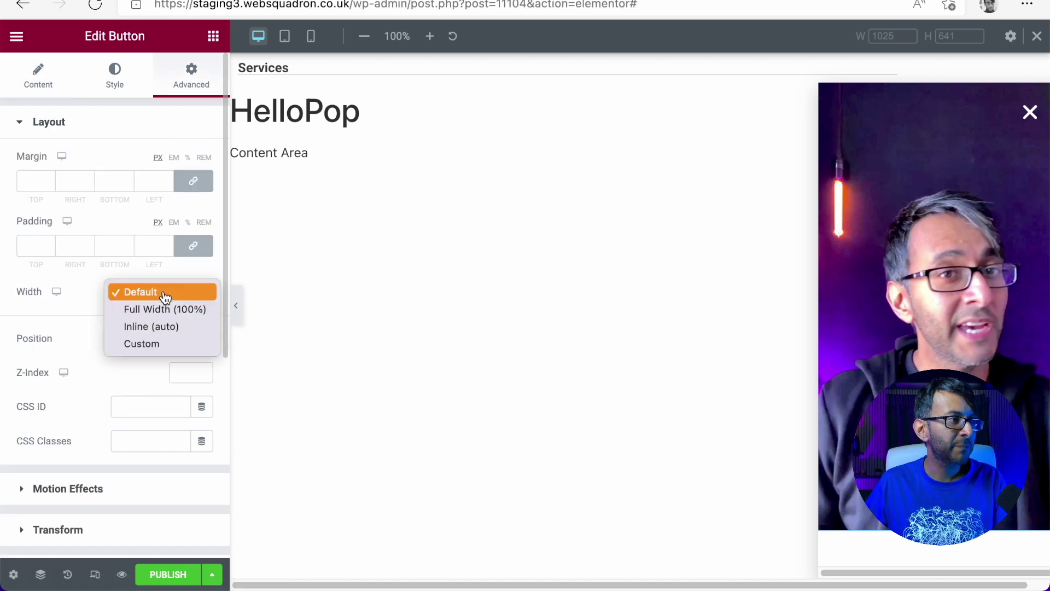
click(162, 343)
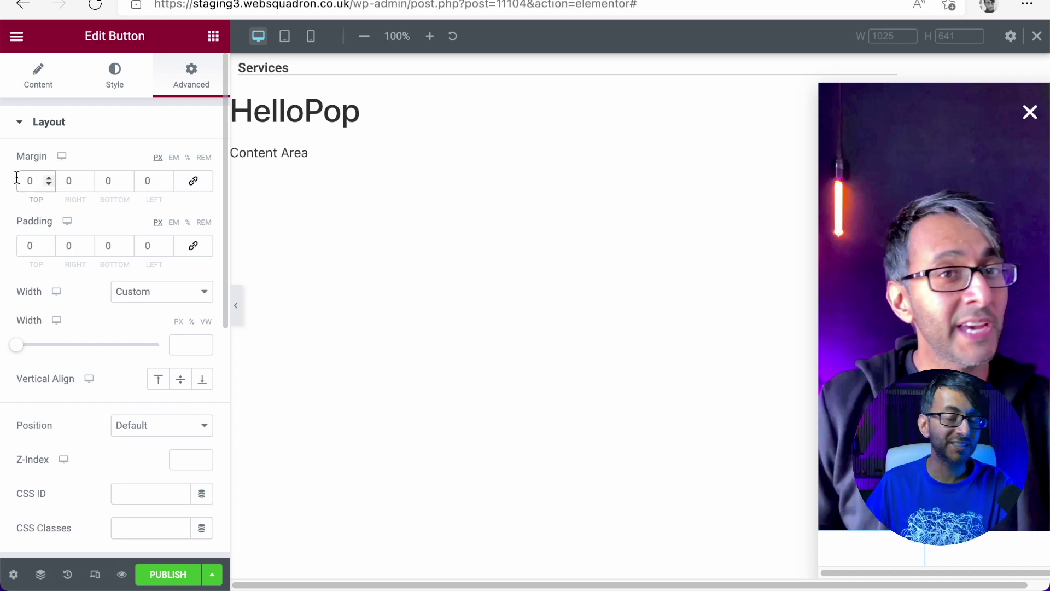
drag(47, 185, 47, 185)
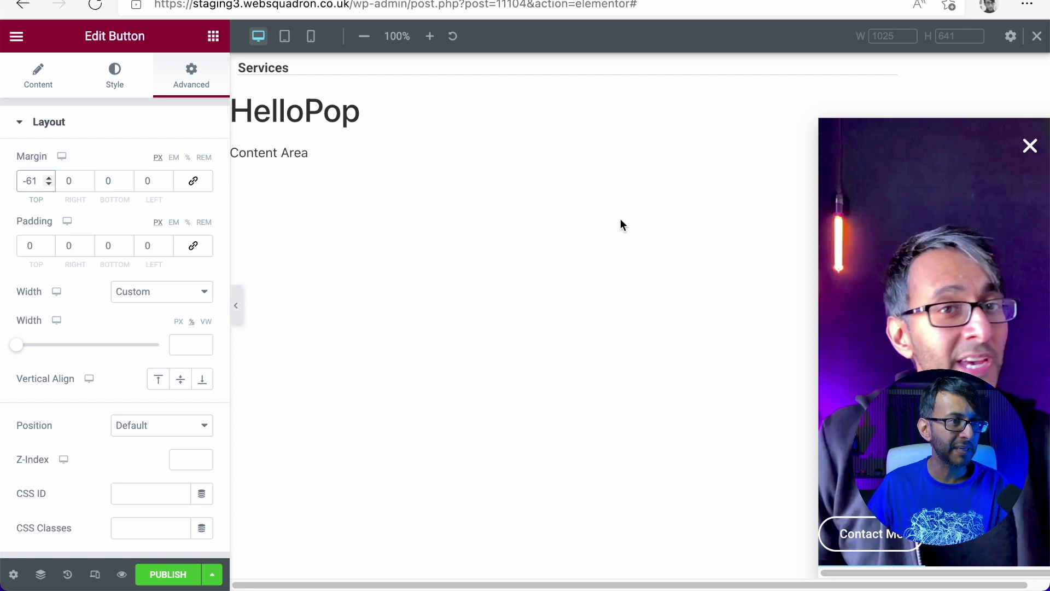
click(828, 129)
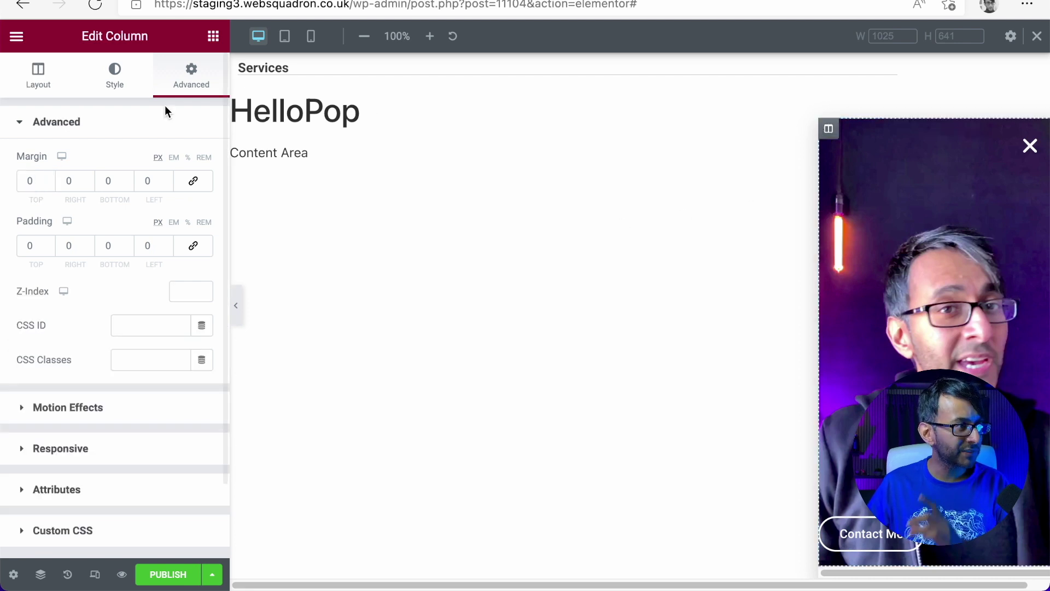
Centre the popup column horizontally, then duplicate and delete the extra Contact Me button.
click(34, 76)
click(141, 237)
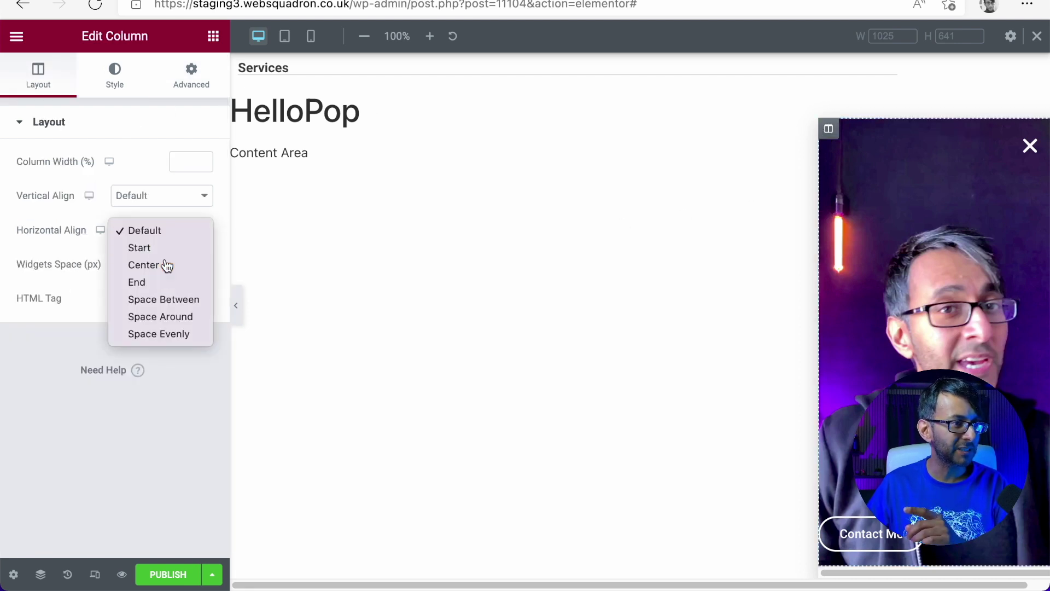
click(144, 265)
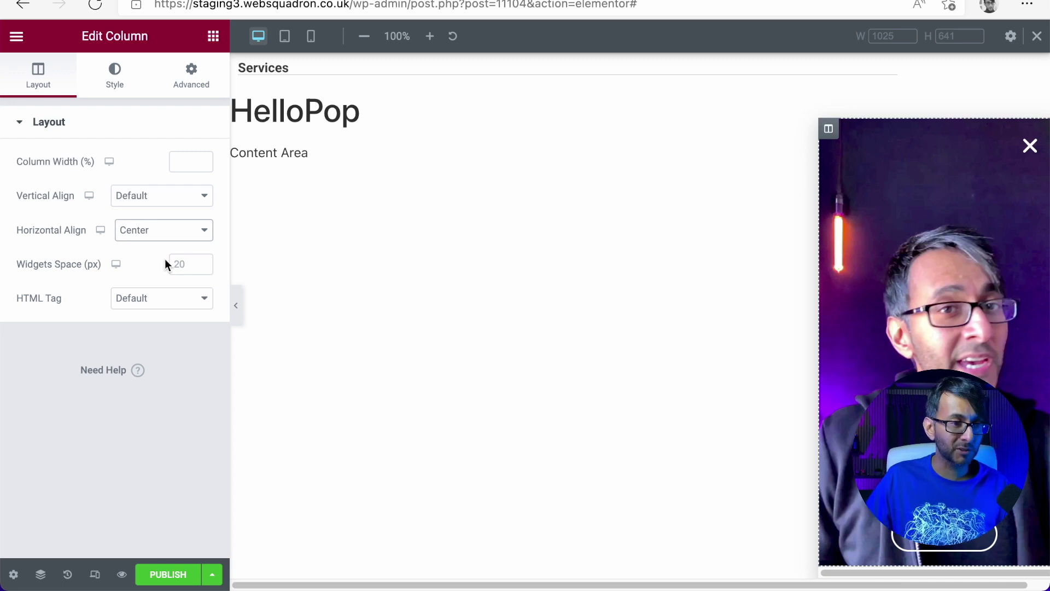
right_click(891, 539)
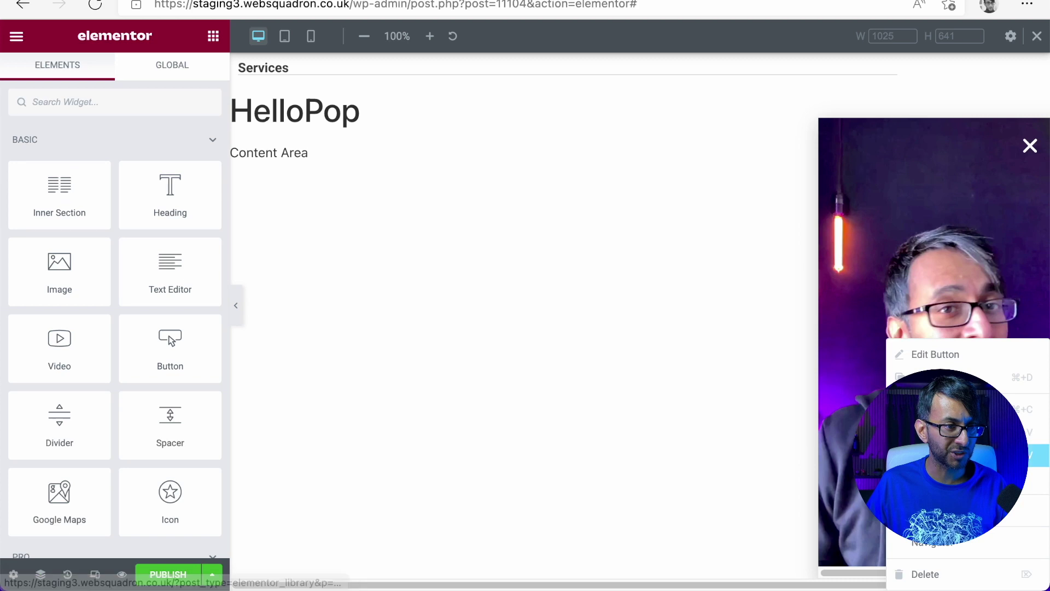
click(930, 377)
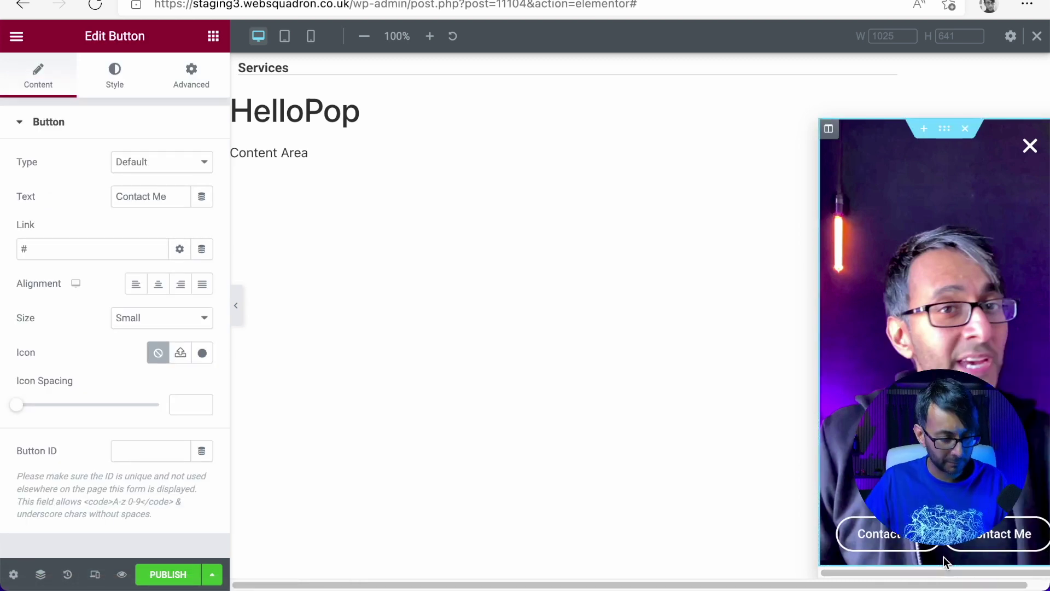
key(Delete)
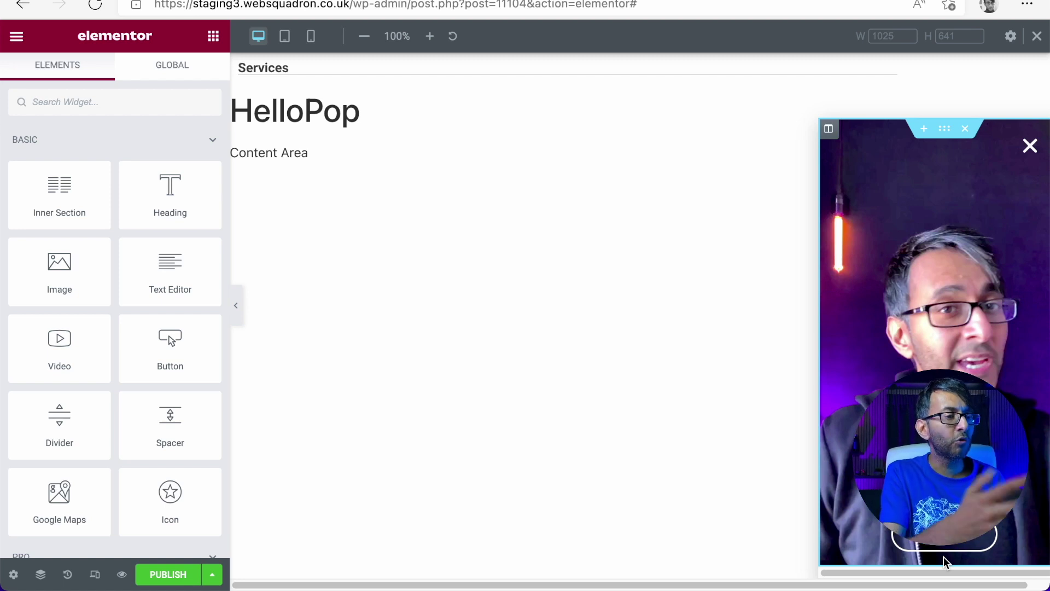
Publish the popup and save it without display conditions.
click(183, 575)
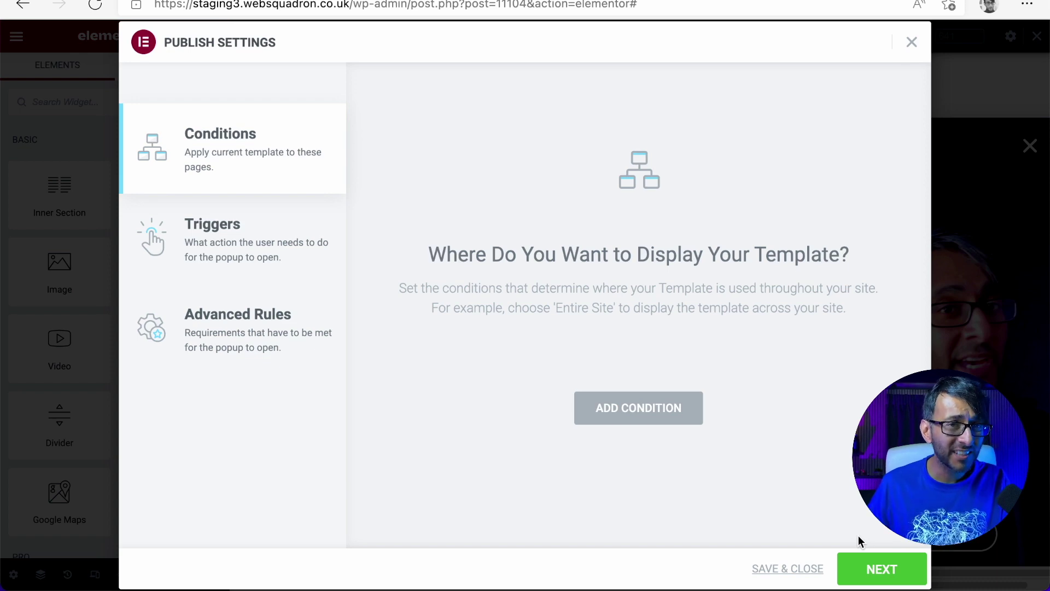
click(792, 568)
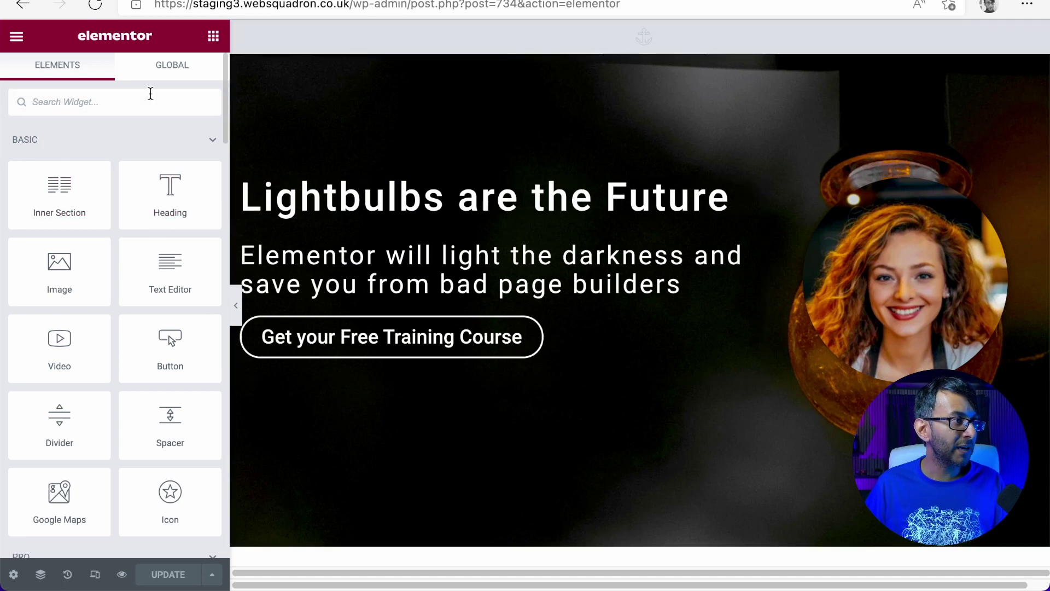
Add an Image widget under the Lightbulbs heading showing the presenter's photo.
text(image)
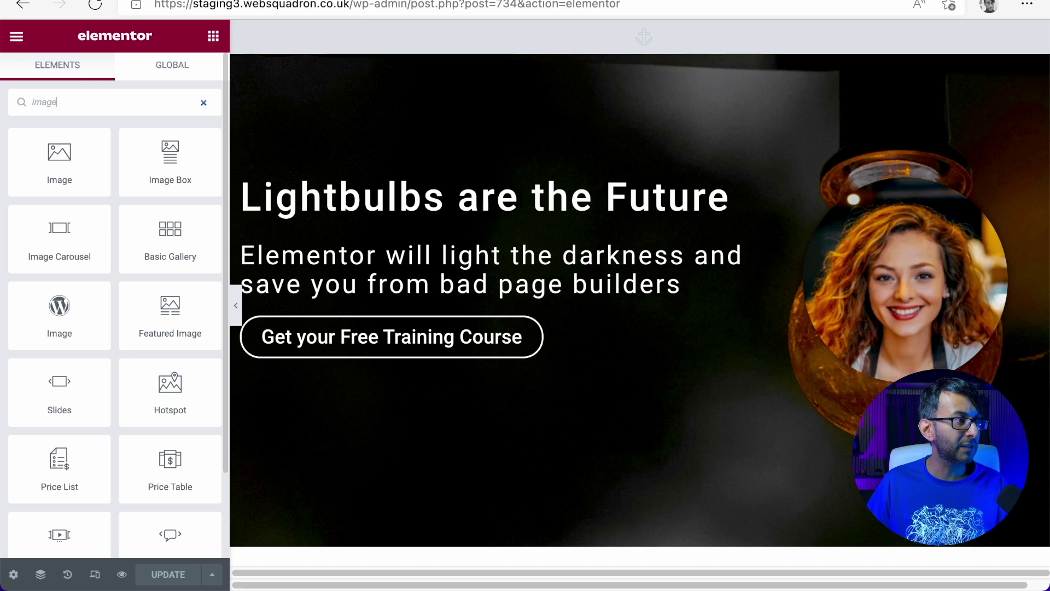
drag(57, 170, 547, 217)
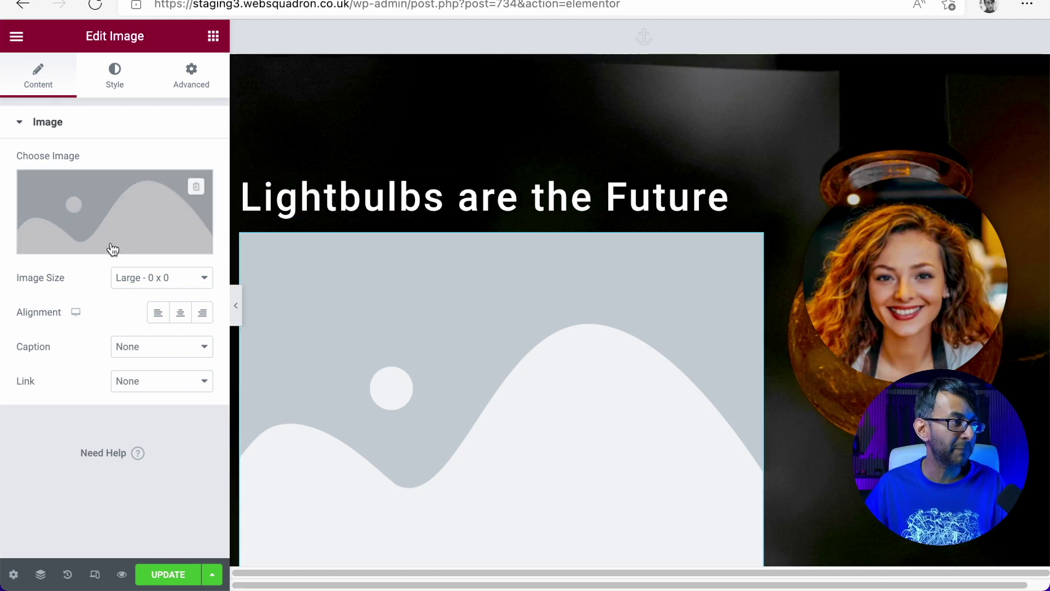
click(76, 206)
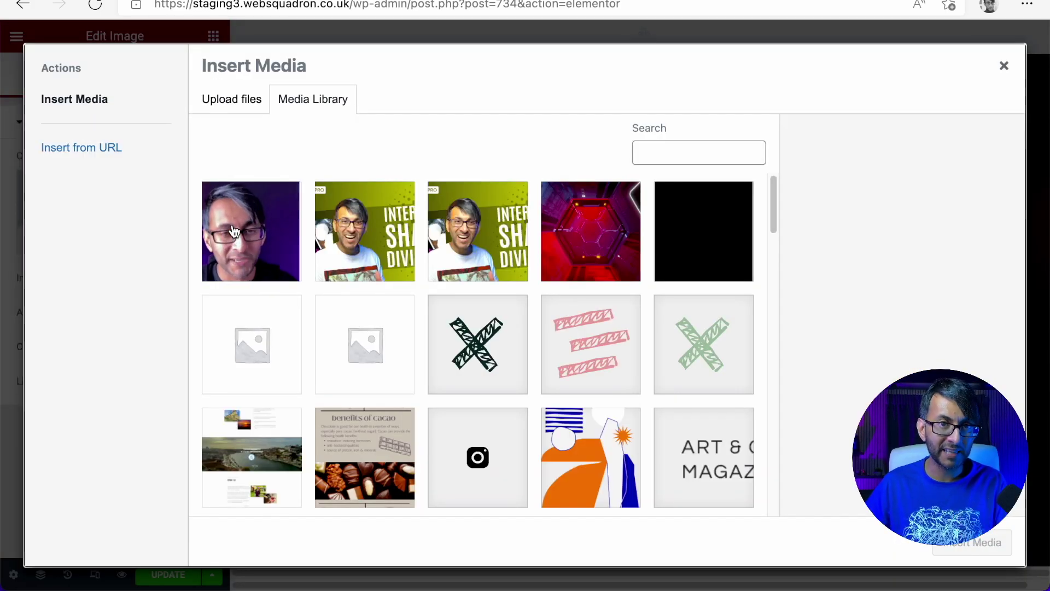
double_click(233, 230)
Set the image to Full size, centred, with no caption, and view its link choices.
click(157, 280)
click(171, 433)
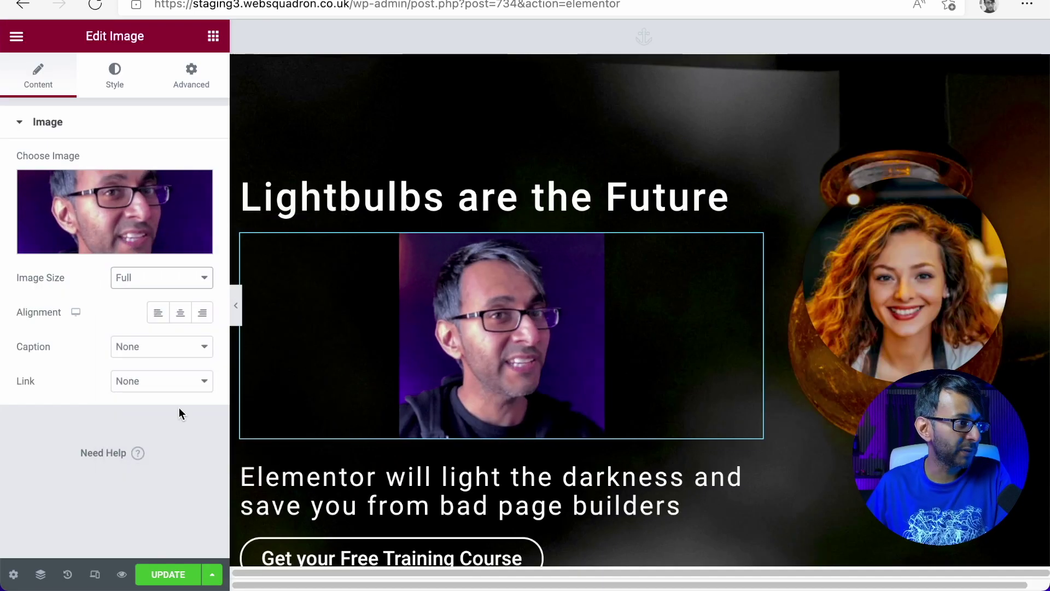
click(180, 313)
click(162, 352)
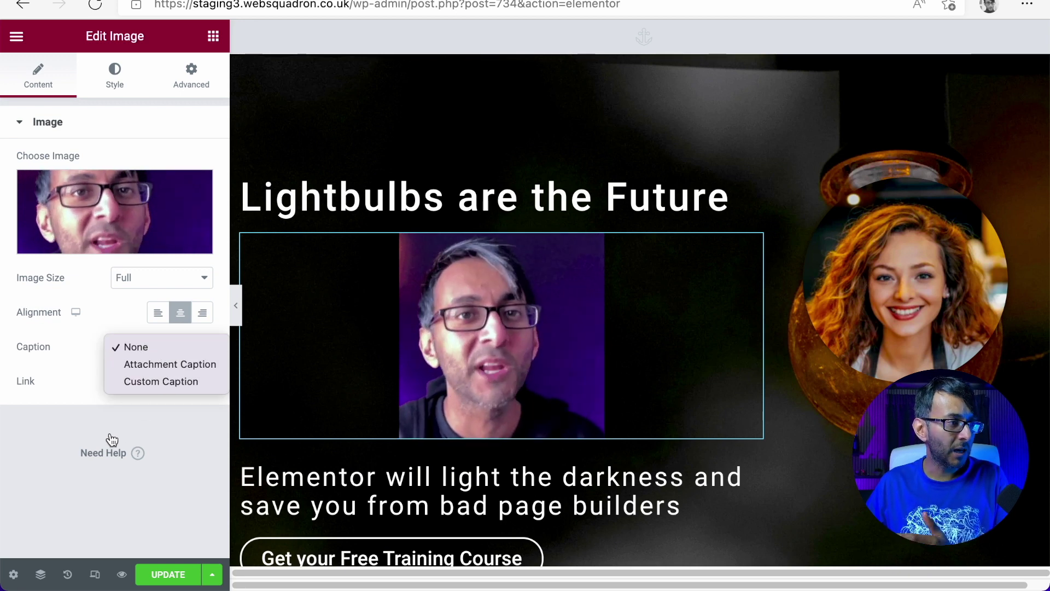
click(51, 416)
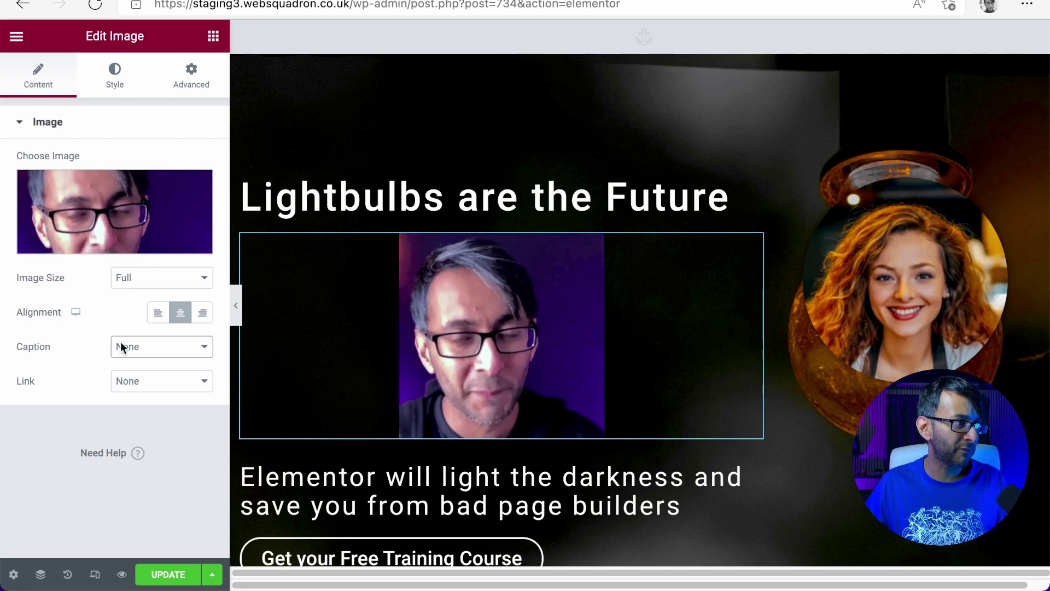
click(167, 385)
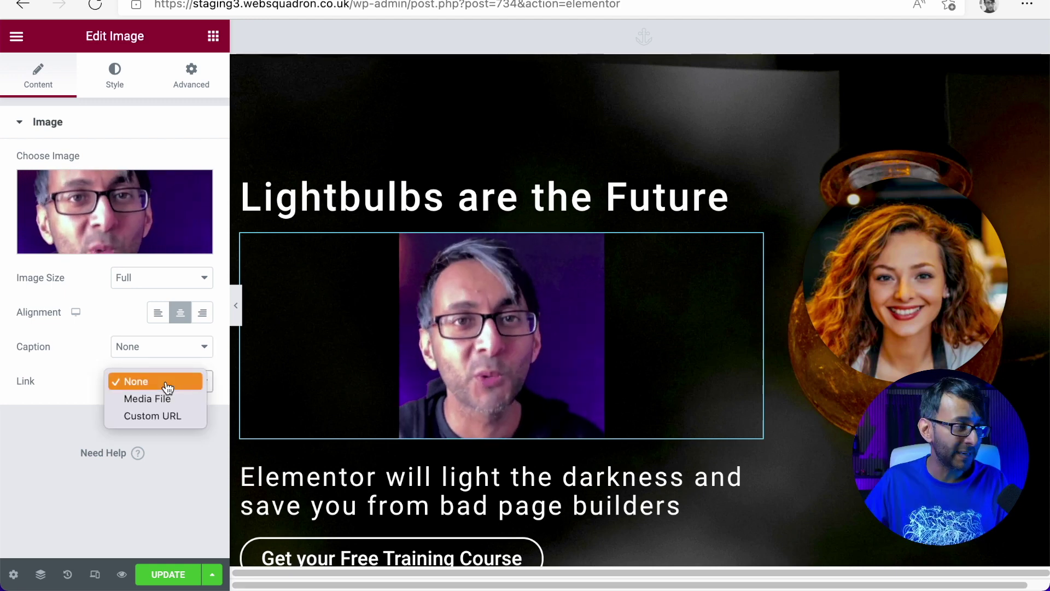
Link the presenter image to the Popup dynamic tag opening HelloPop (Template), then update the page.
click(166, 416)
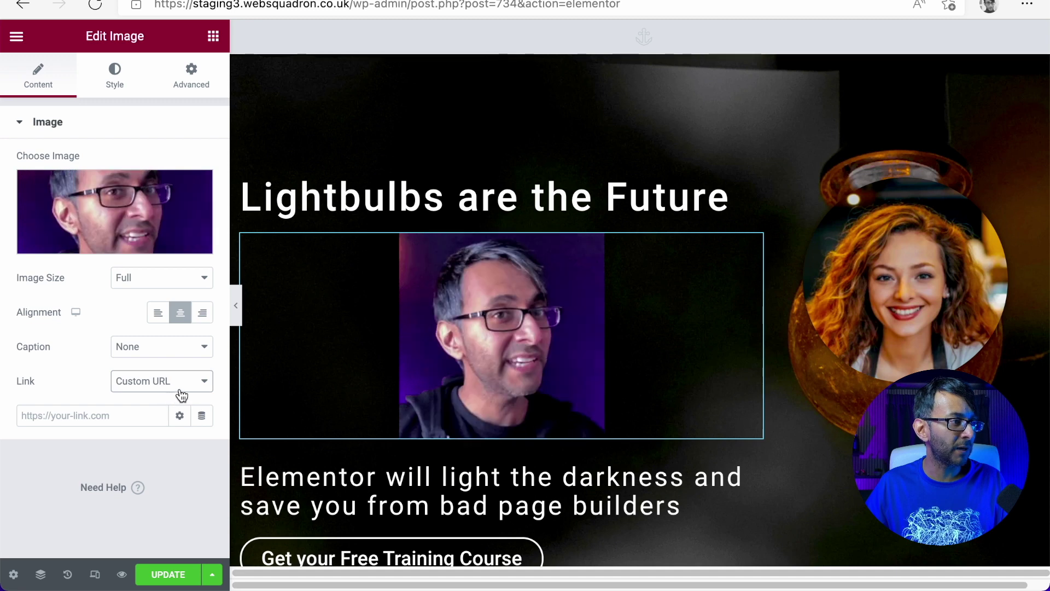
click(202, 417)
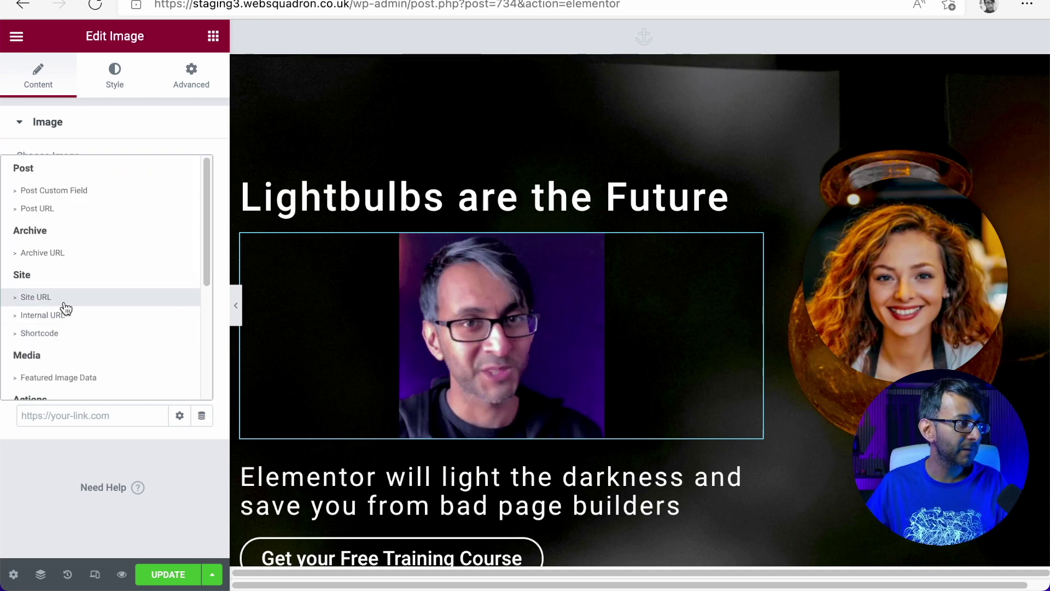
scroll(60, 312, down, 3)
click(73, 327)
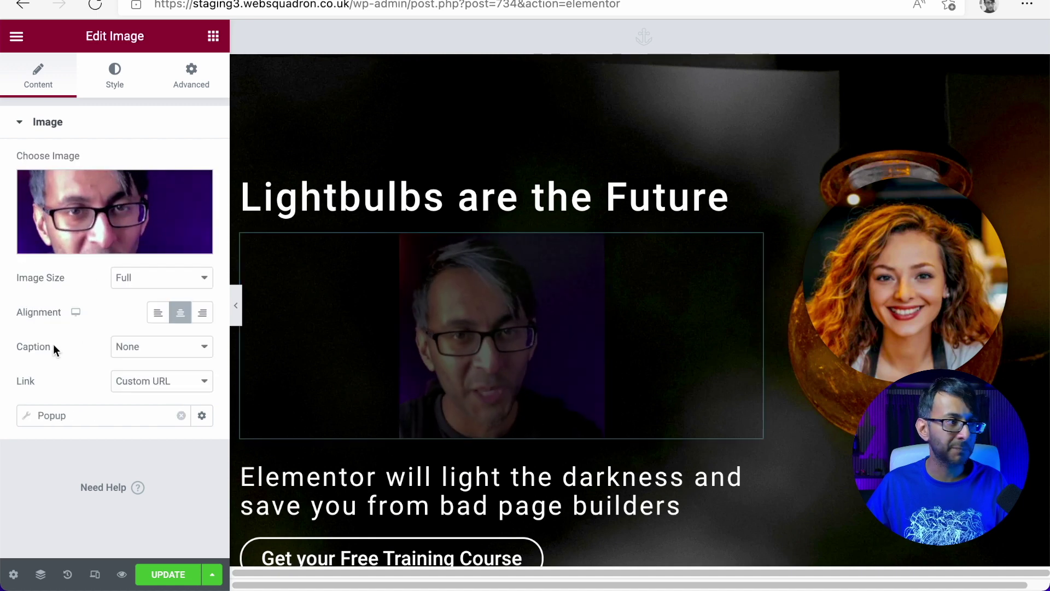
click(27, 417)
click(86, 539)
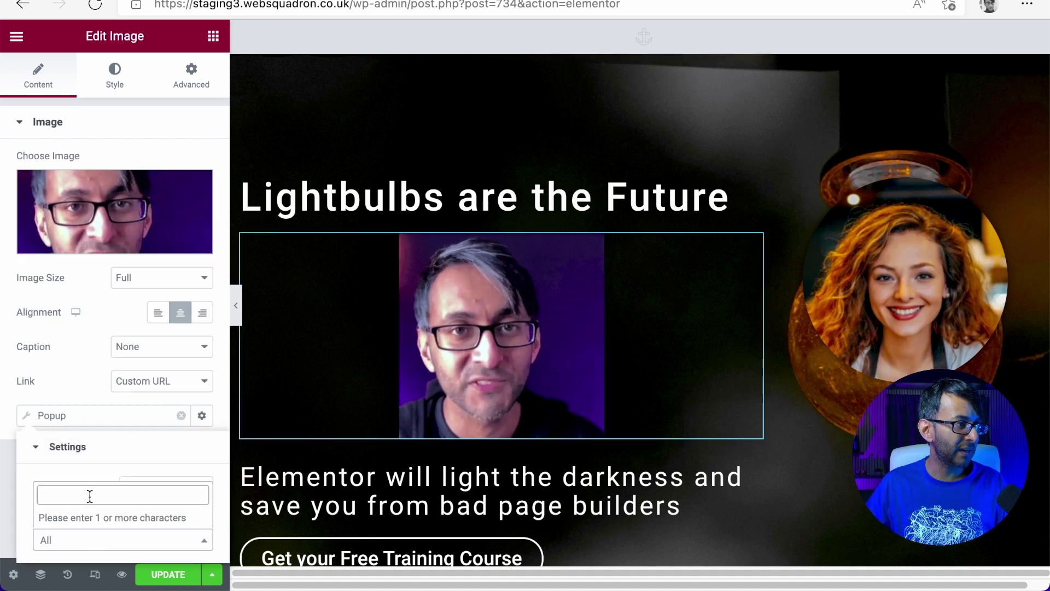
text(hello)
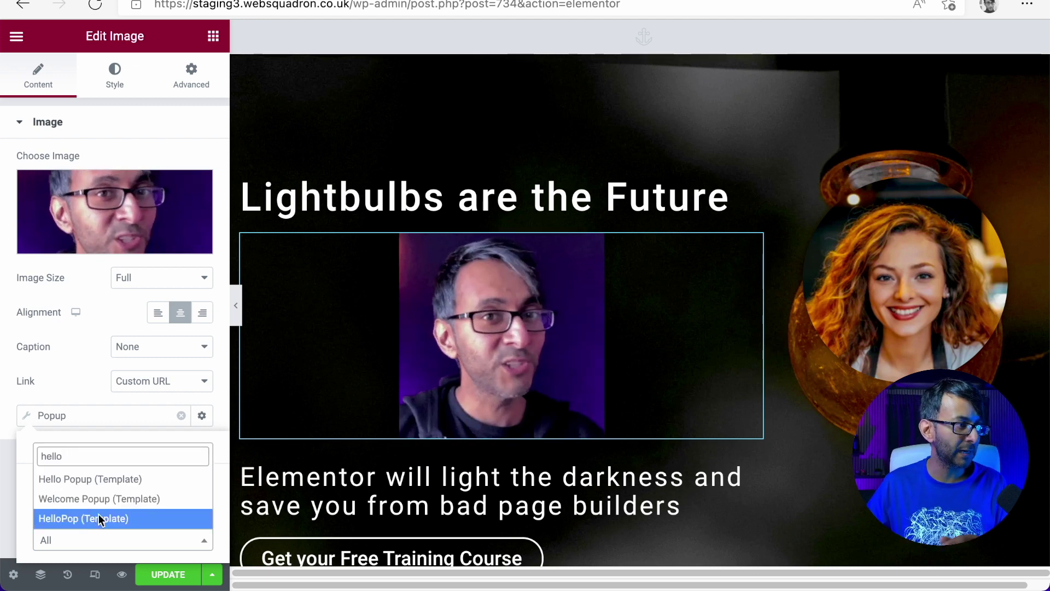
click(100, 518)
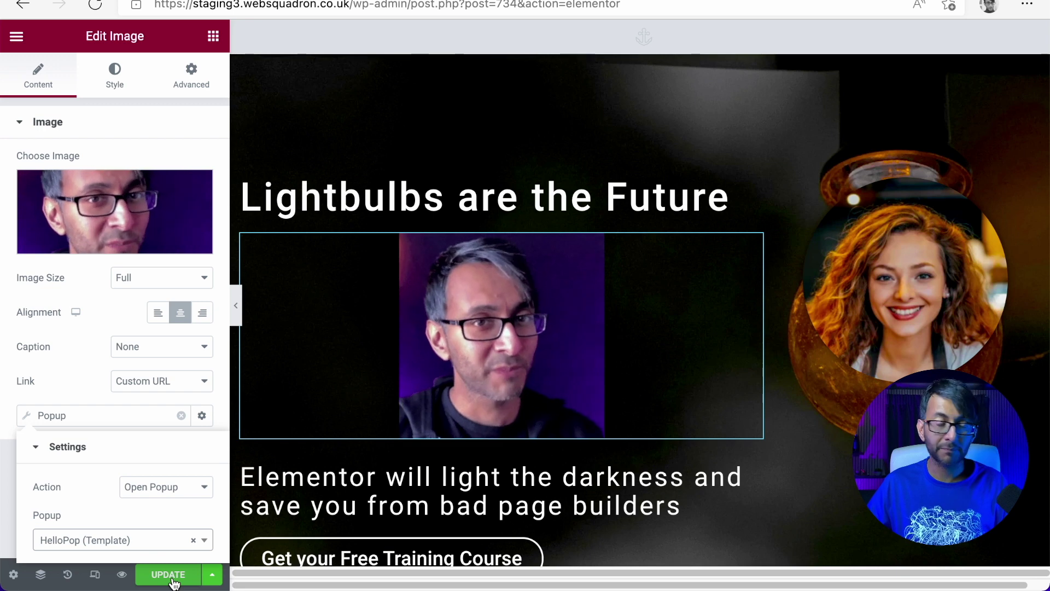
click(172, 583)
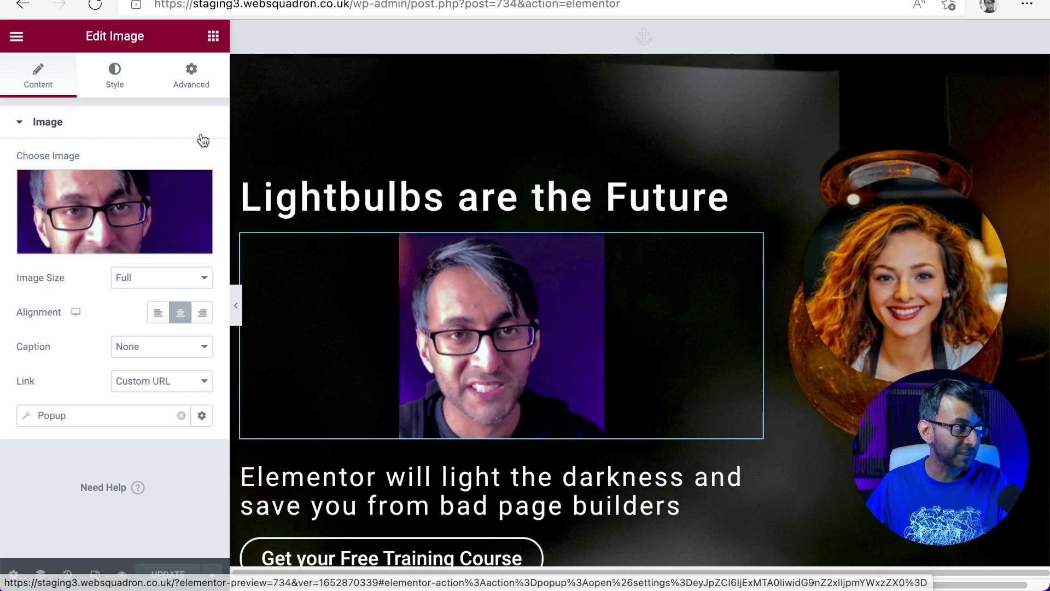
Give the image a 250 border radius, a 125 px width and a 125 px max width.
click(116, 72)
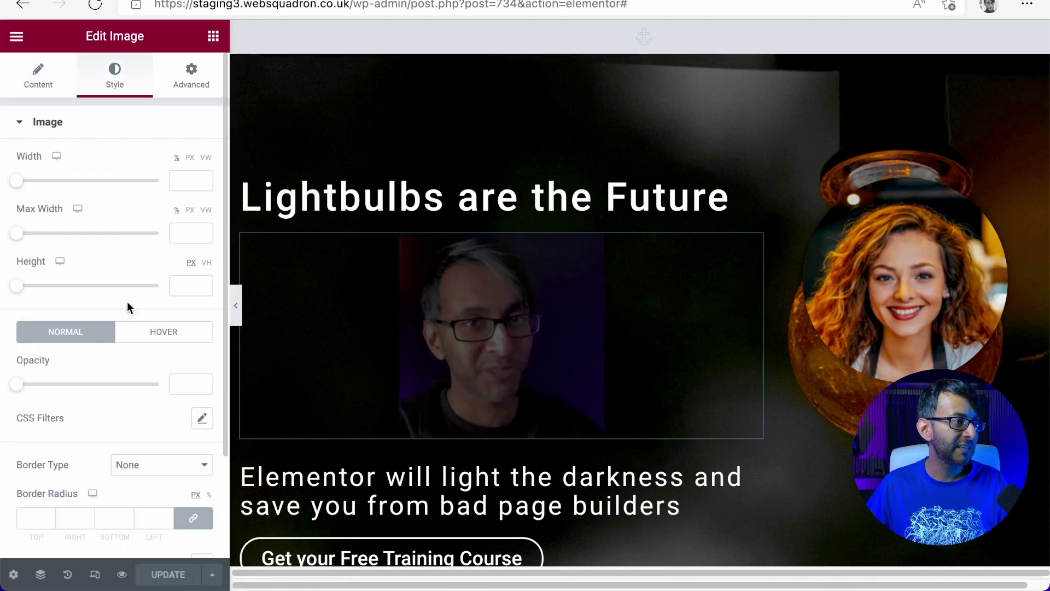
click(27, 517)
text(250)
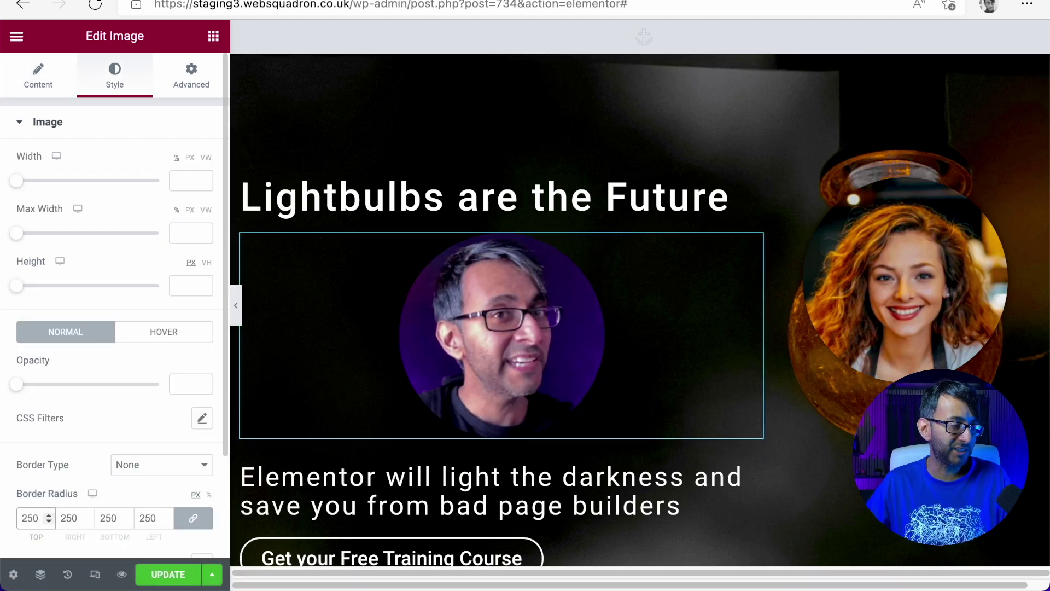
click(190, 157)
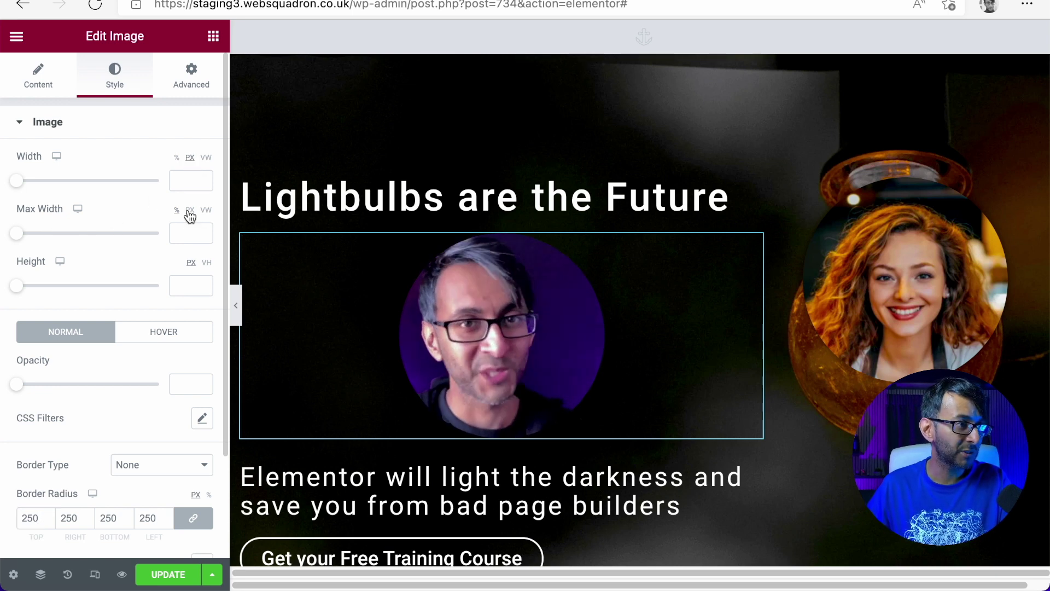
click(193, 180)
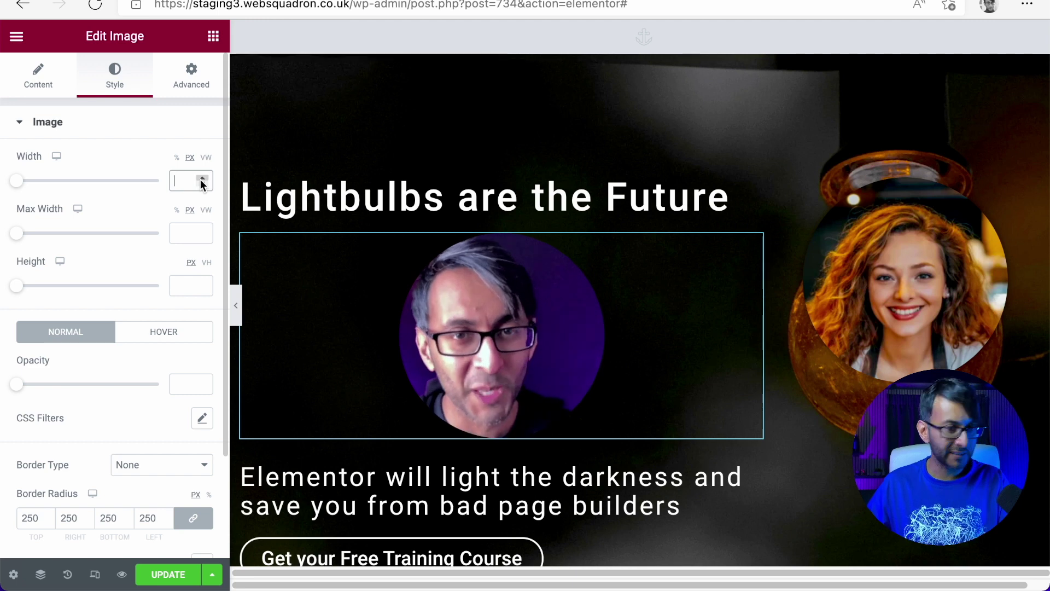
text(125)
click(185, 233)
text(125)
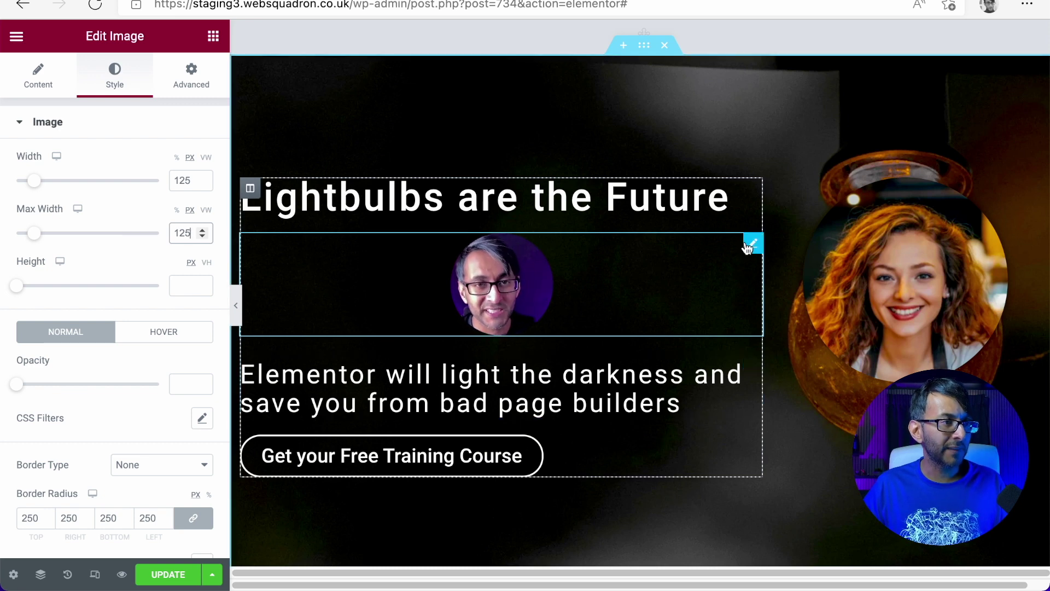
Set the image's Advanced width to Custom and its position to Fixed.
click(189, 82)
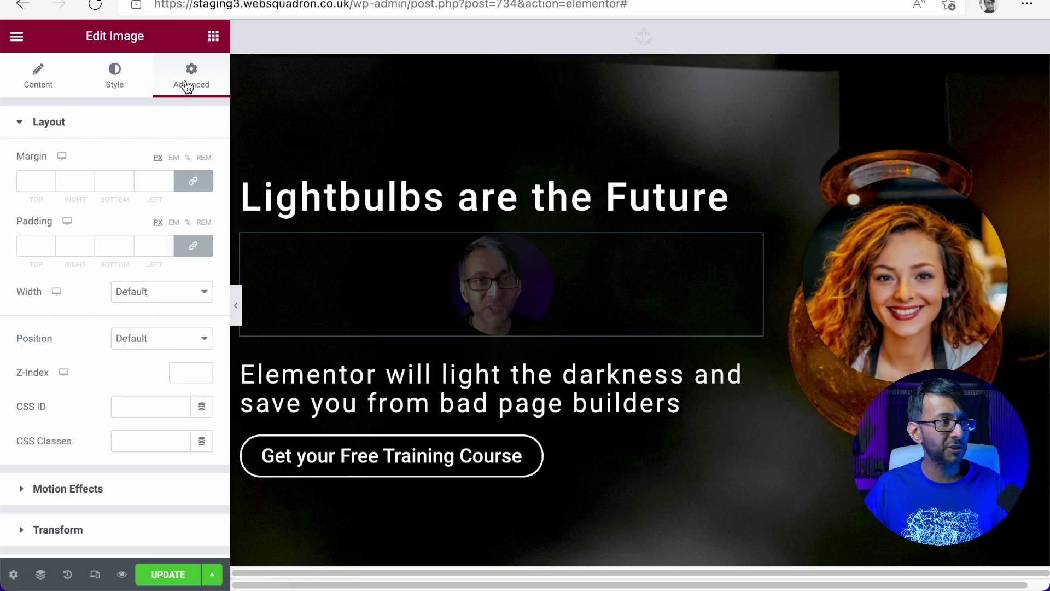
click(157, 295)
click(155, 343)
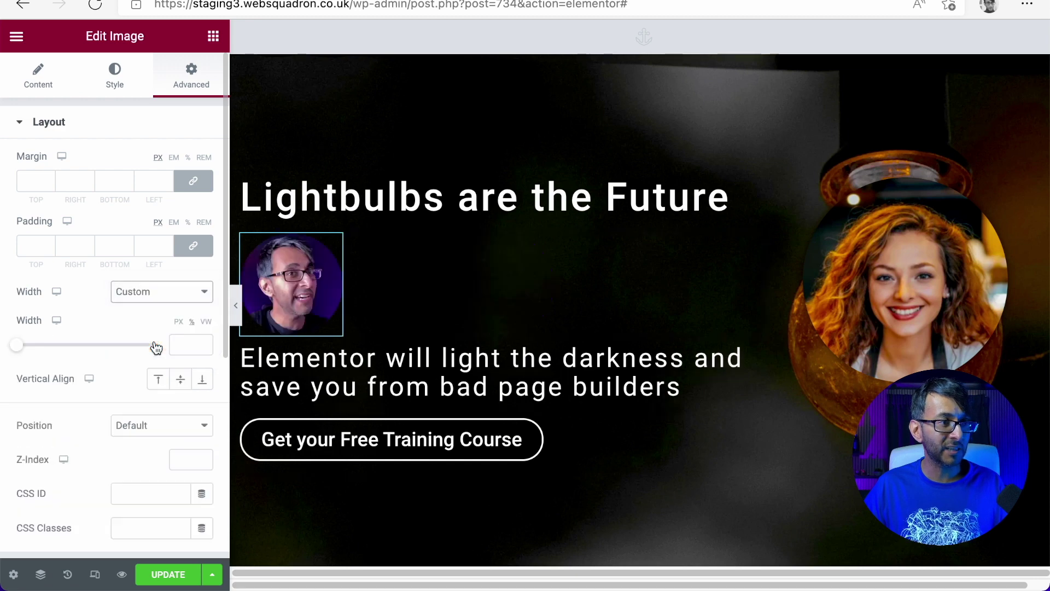
click(138, 427)
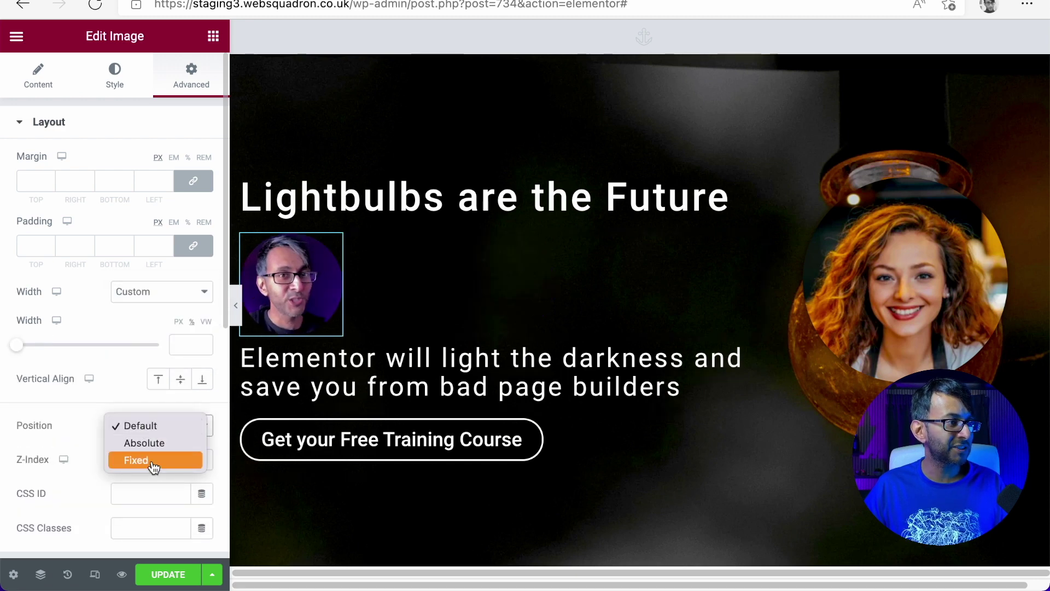
click(149, 461)
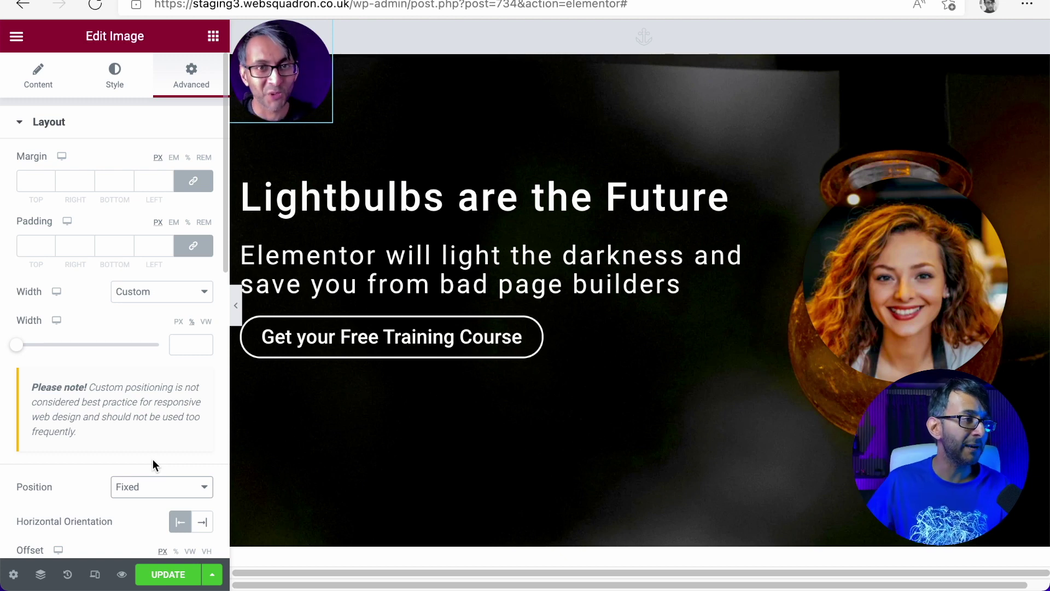
Anchor the image to the right and bottom with a 23 px horizontal offset.
click(202, 521)
scroll(148, 383, down, 1)
scroll(147, 385, down, 5)
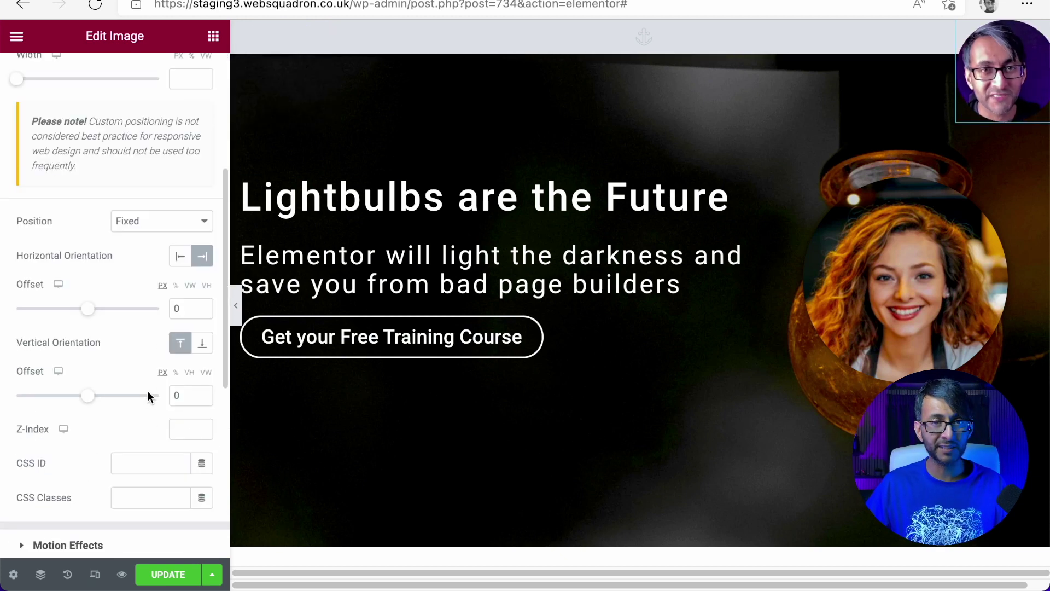
click(201, 346)
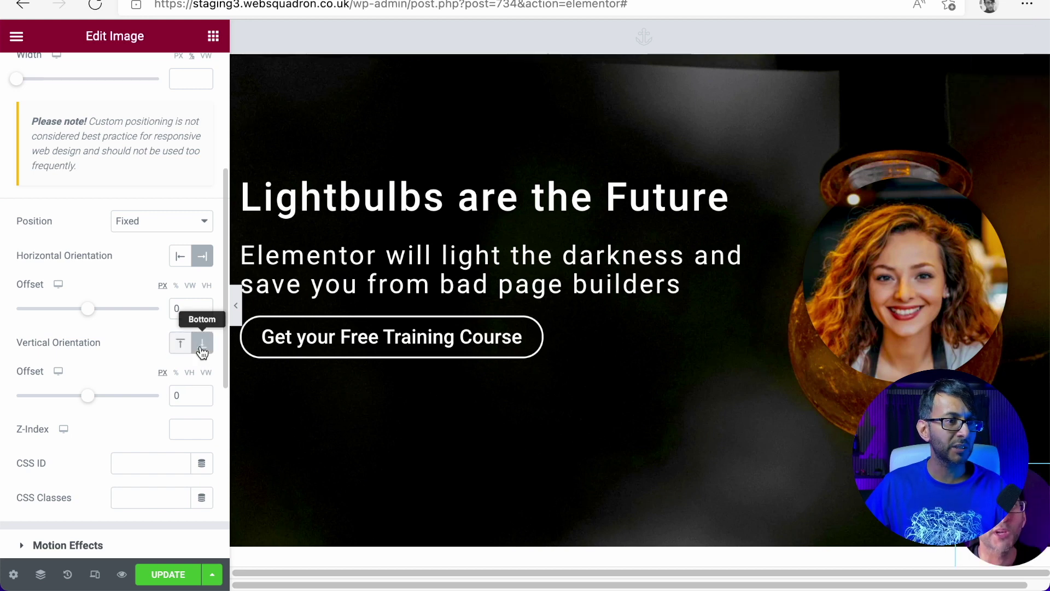
scroll(90, 335, down, 1)
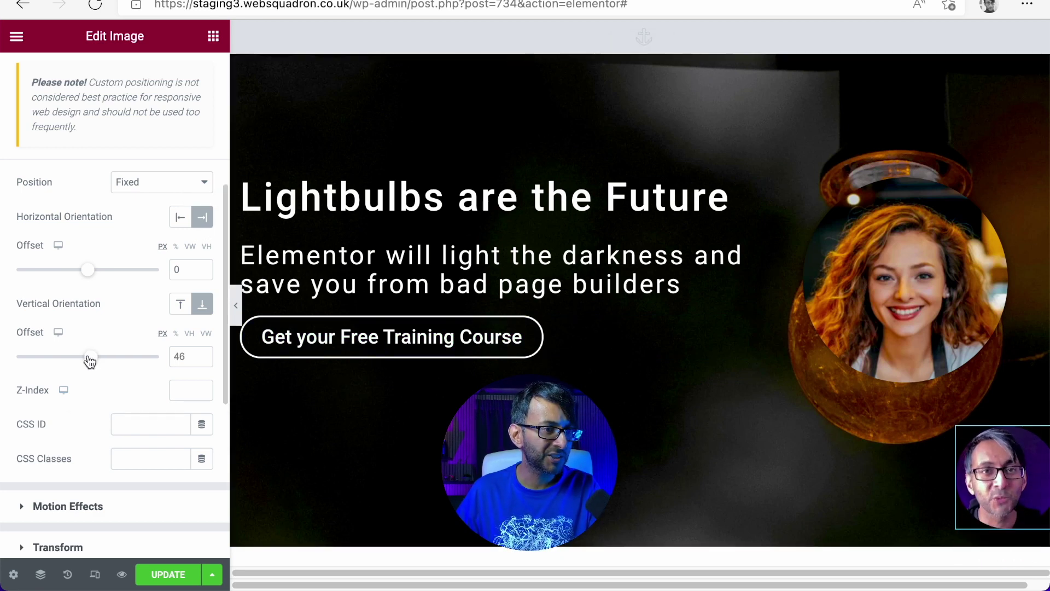
drag(90, 276, 92, 276)
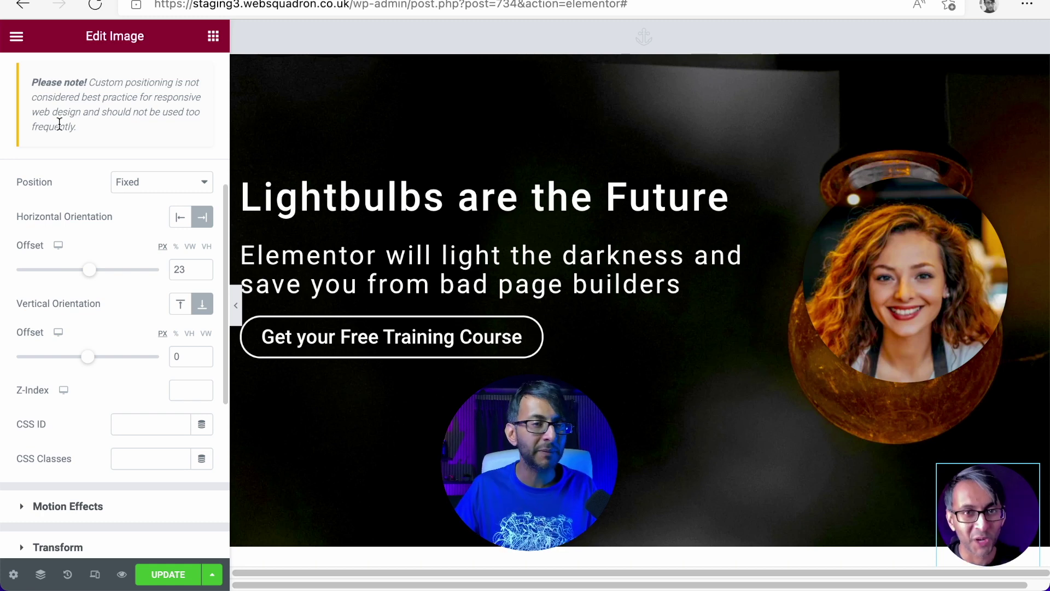
click(217, 44)
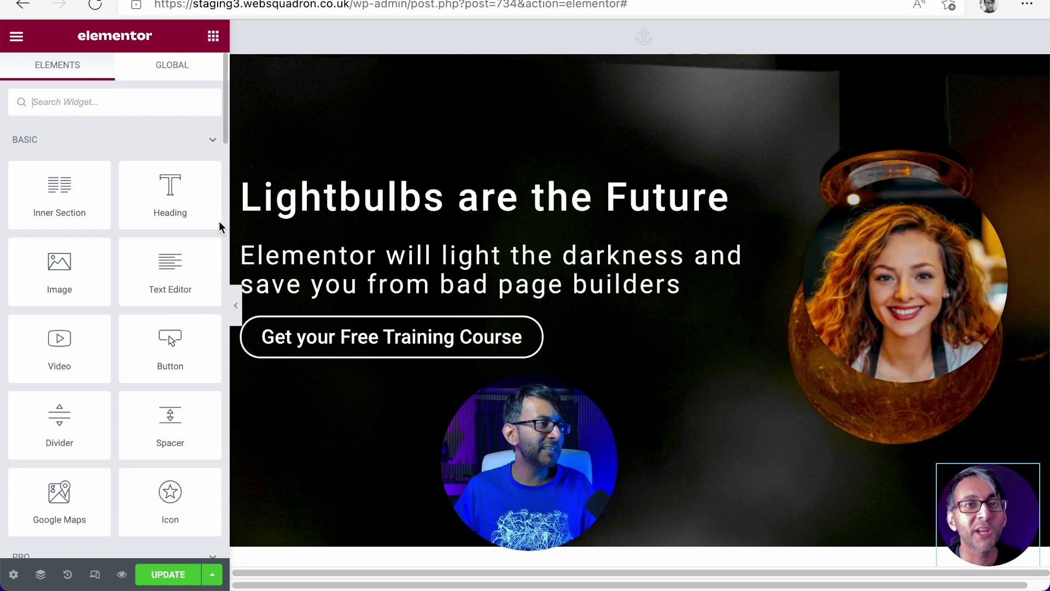
Add a heading reading 'hey!' under the hero title.
drag(189, 191, 365, 212)
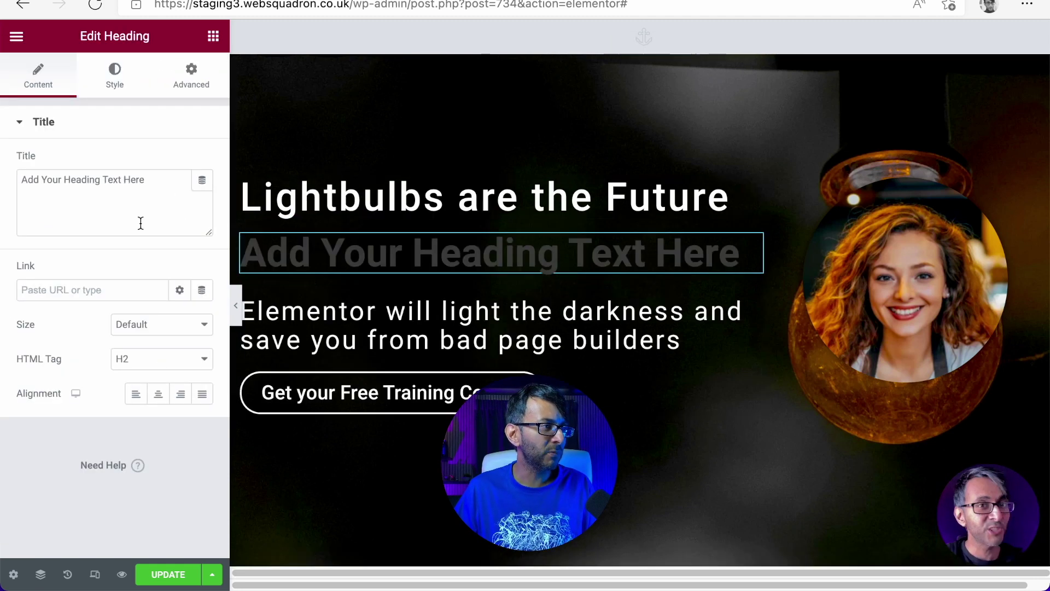
drag(145, 182, 3, 174)
text(hey!)
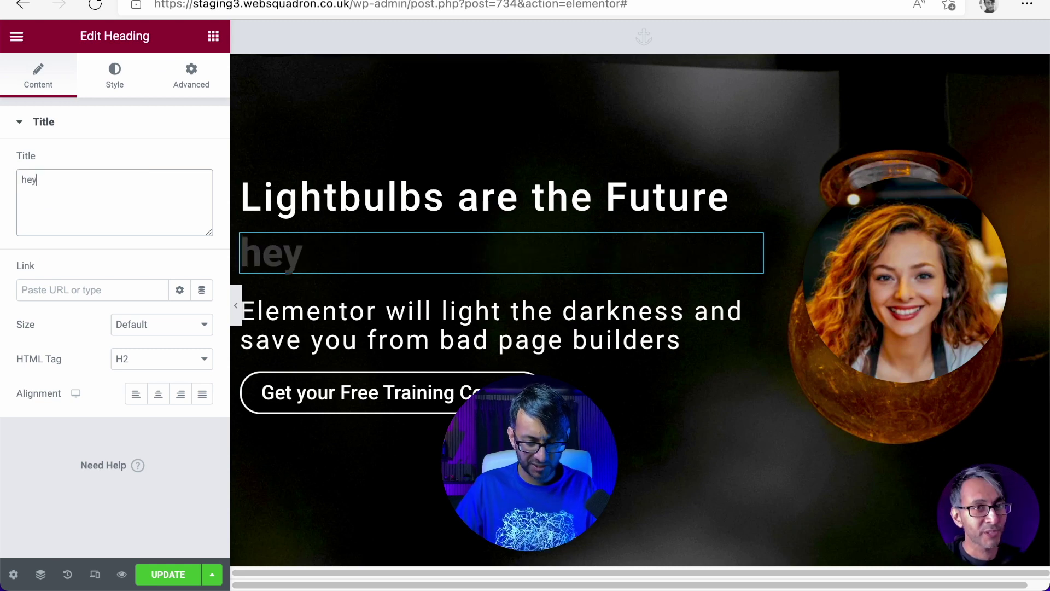
Set the heading's link to a Popup action opening HelloPop (Template).
click(201, 290)
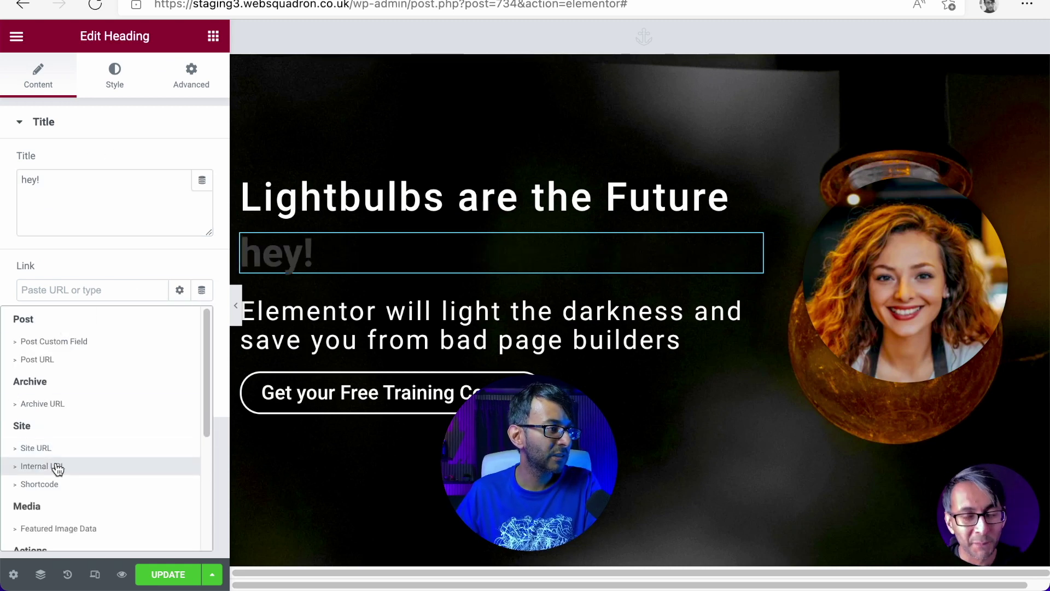
scroll(71, 525, down, 3)
click(33, 442)
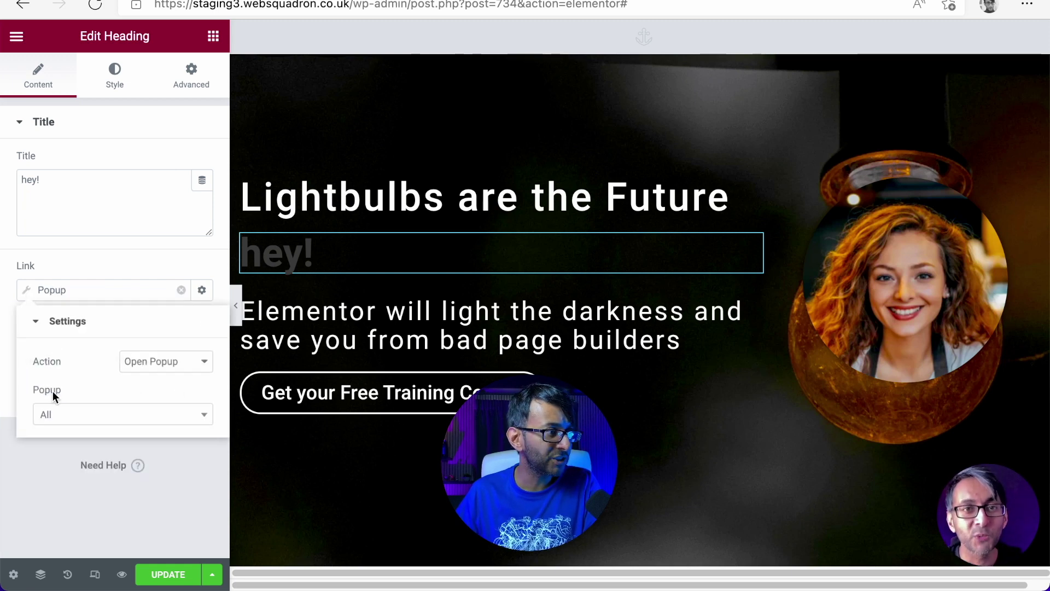
click(73, 420)
text(he)
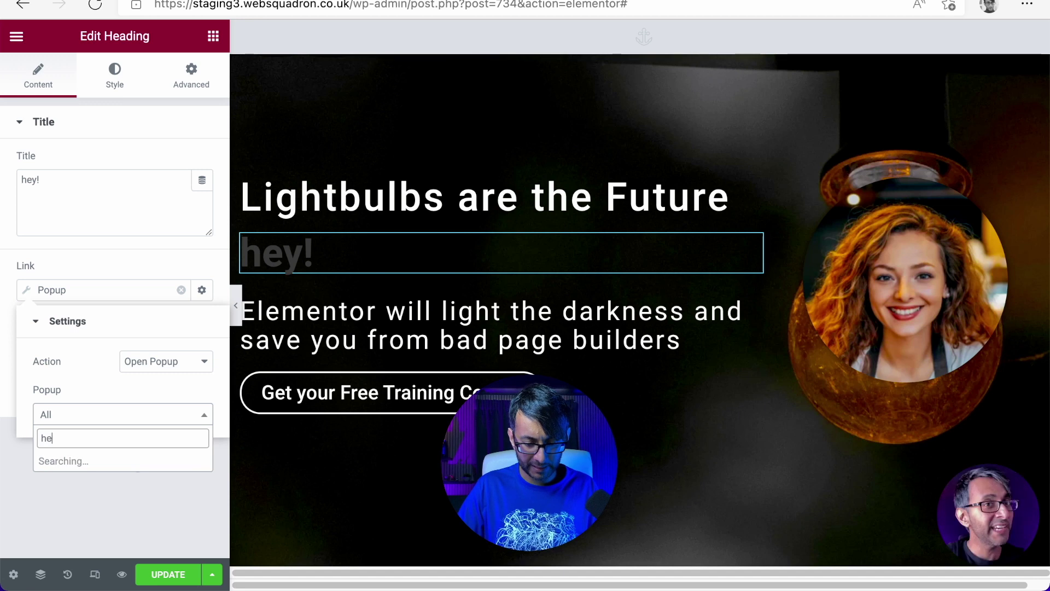
text(lo)
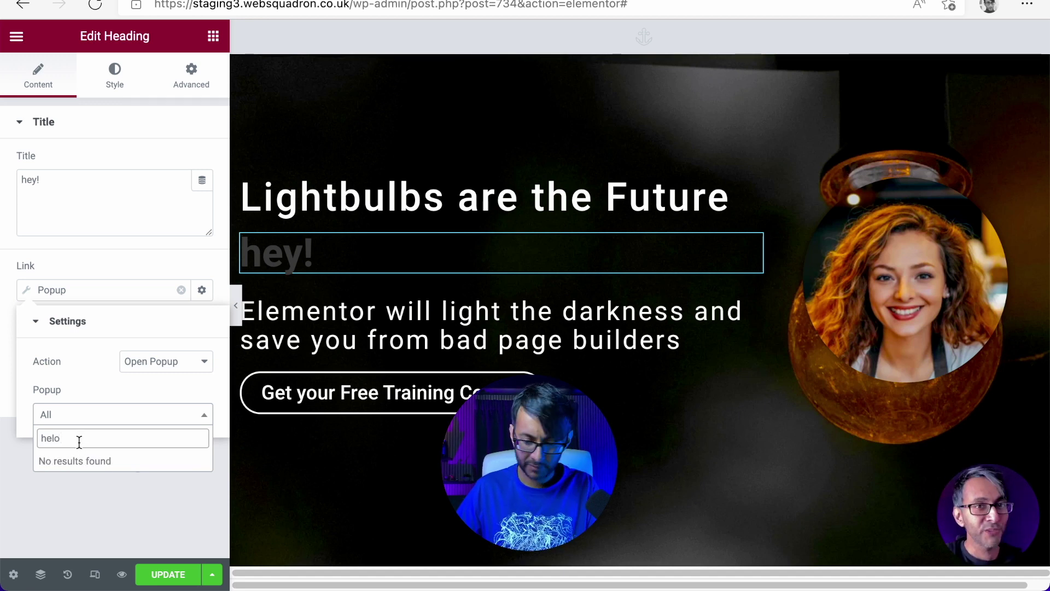
key(BackSpace)
text(l)
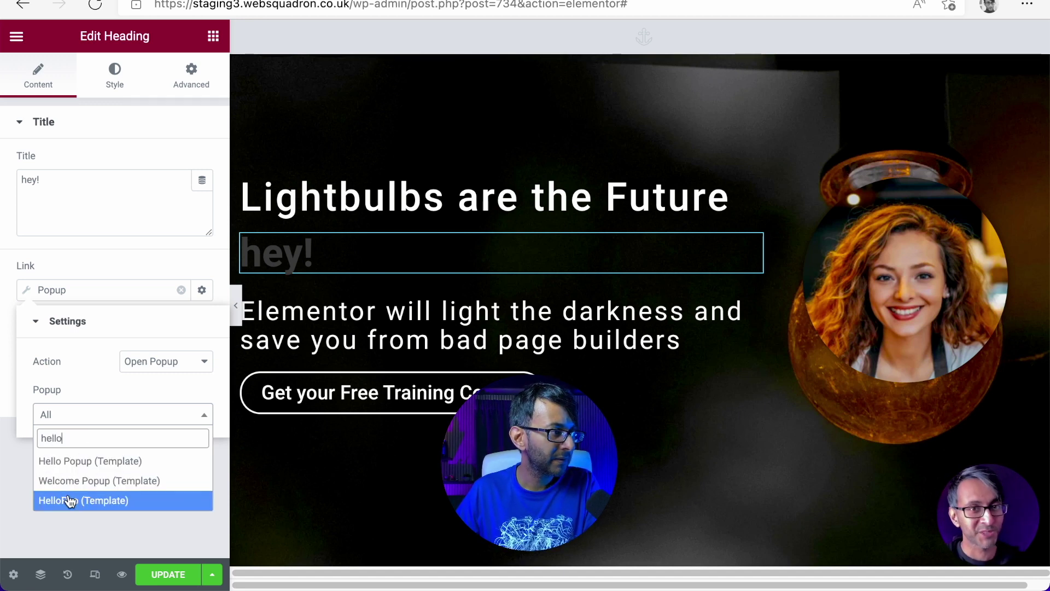
click(71, 498)
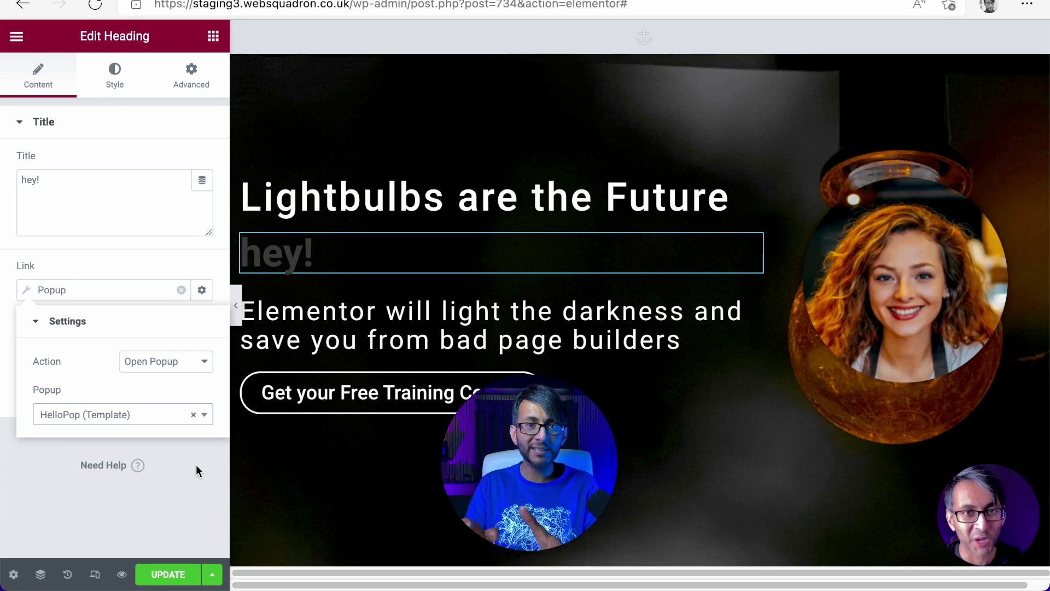
click(114, 77)
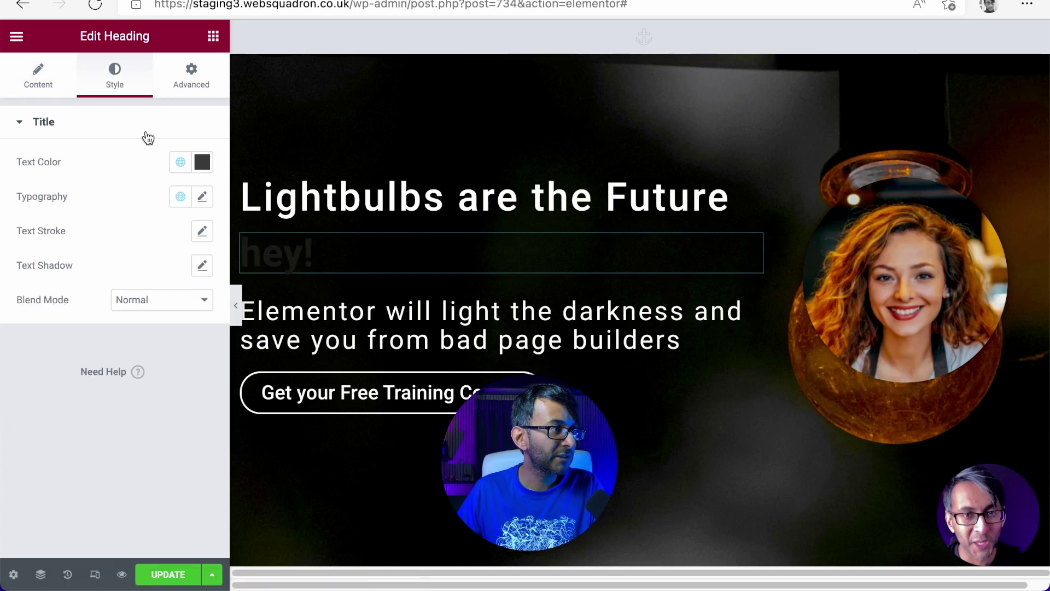
Make the heading read 'Hey!' in global White at 16 px font size.
click(180, 162)
click(101, 355)
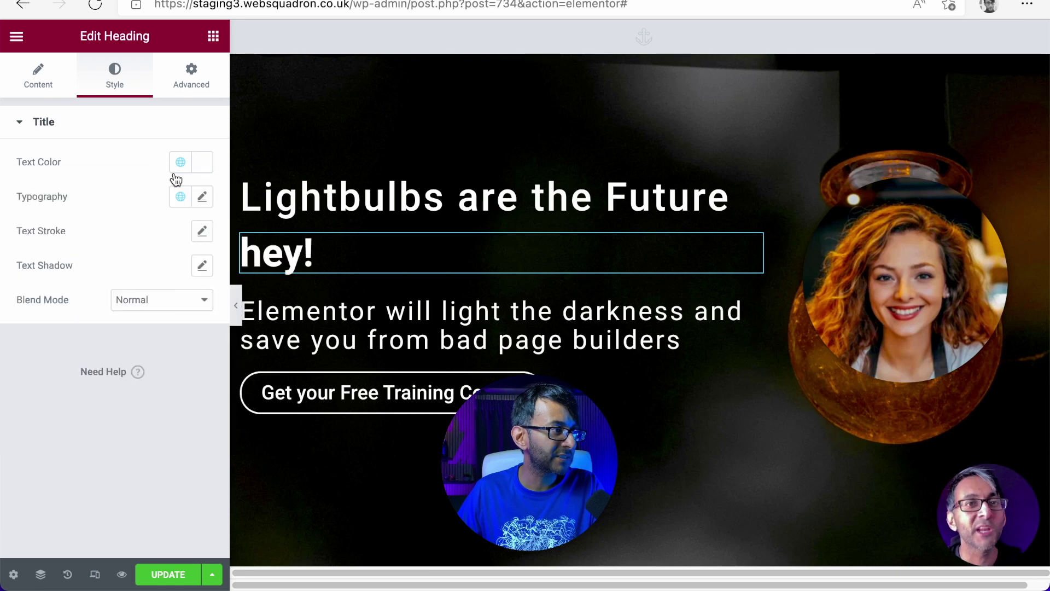
click(269, 253)
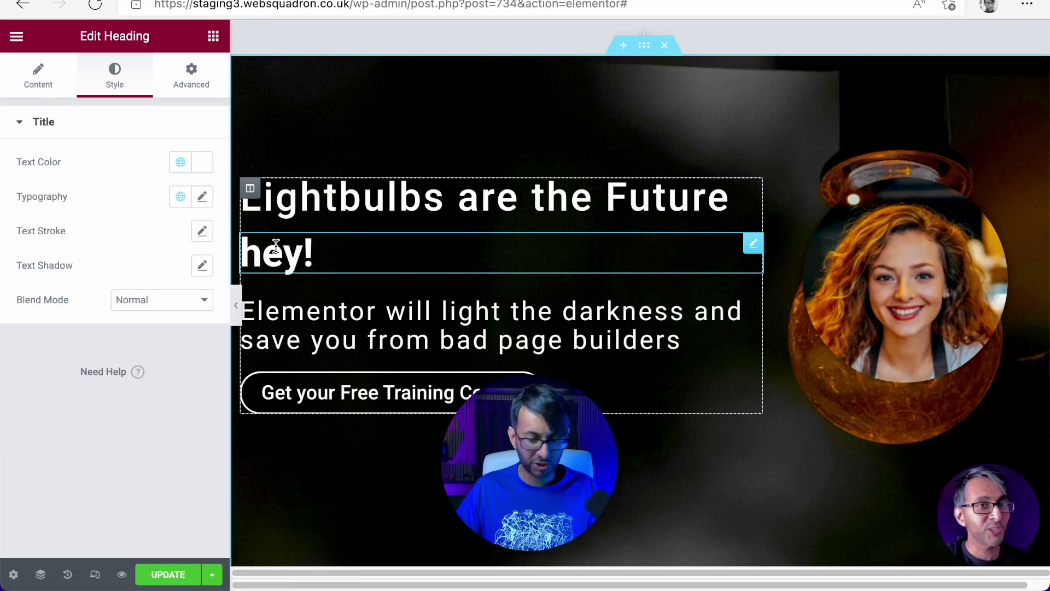
key(BackSpace)
text(H)
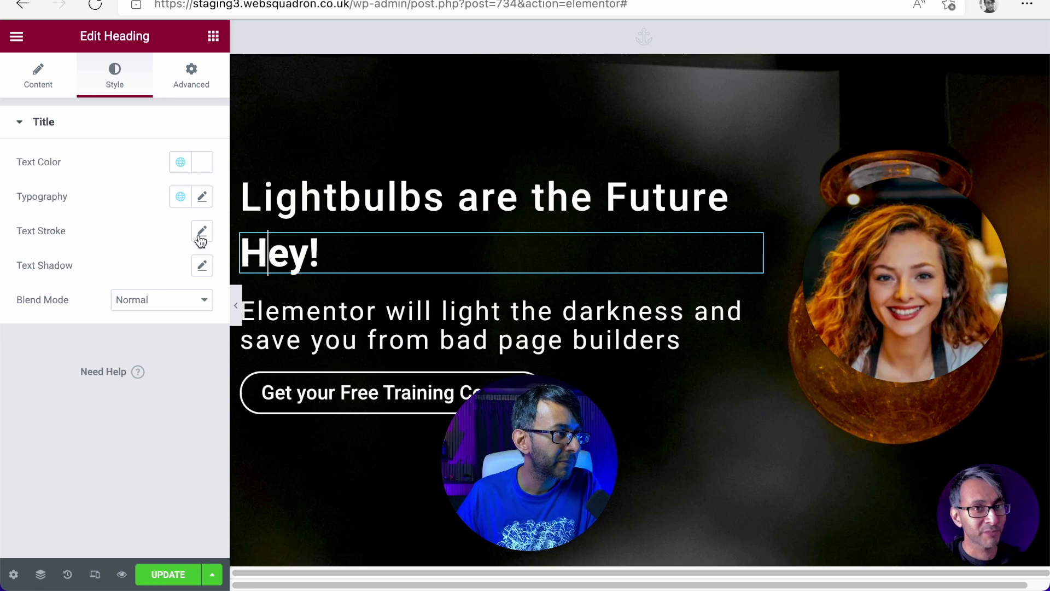
click(202, 197)
click(176, 327)
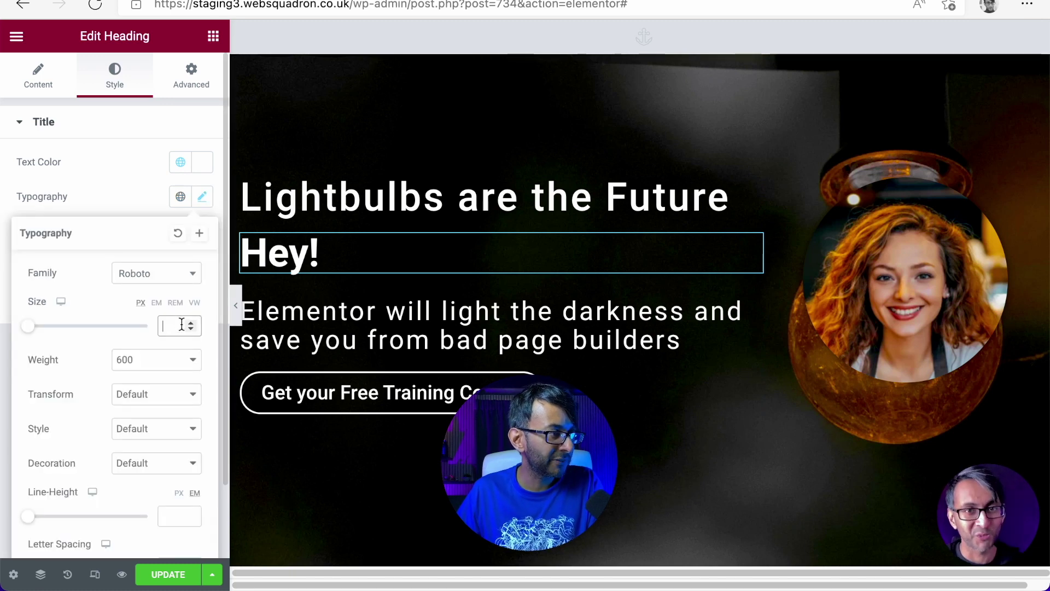
text(16)
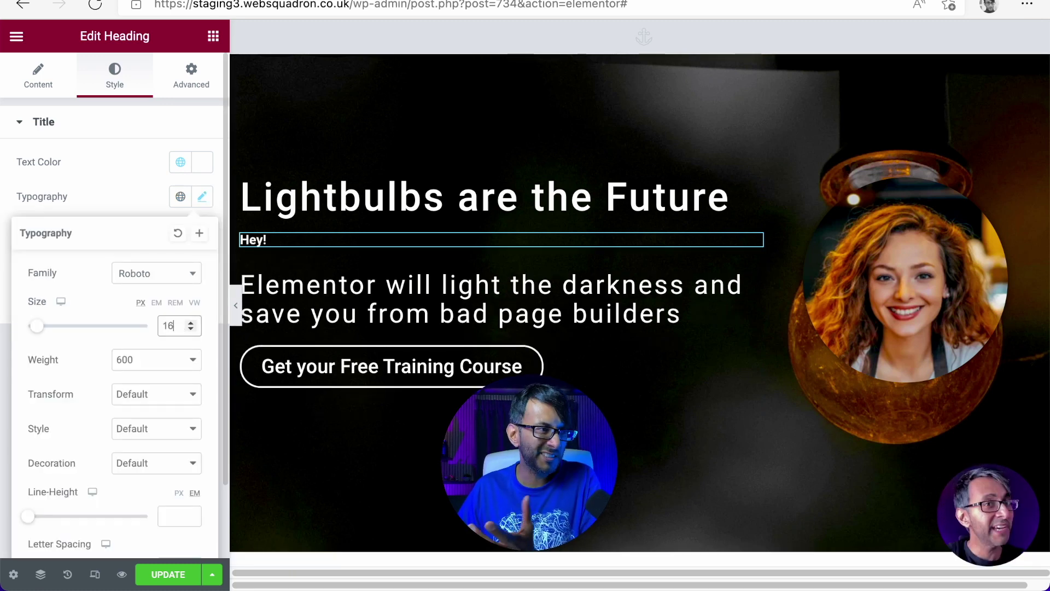
Give the heading a custom width and fix it to the bottom-right corner.
click(189, 78)
click(194, 299)
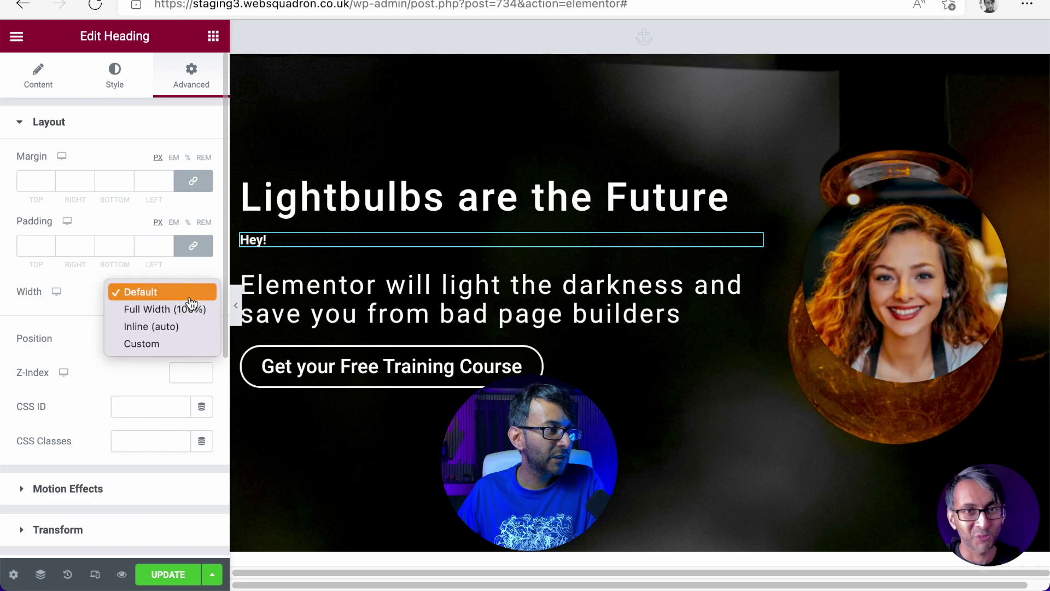
click(171, 344)
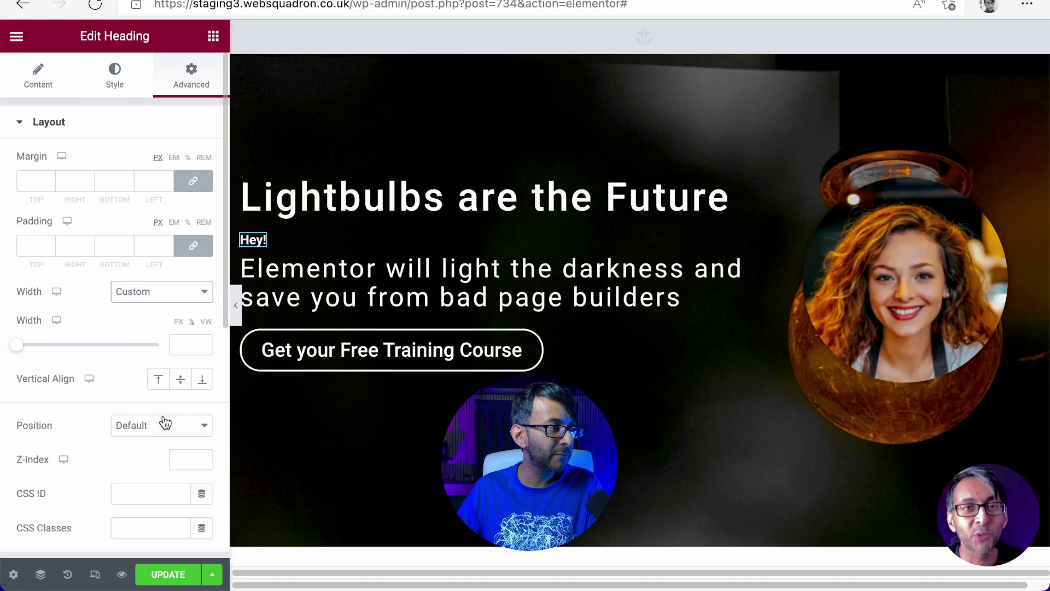
click(165, 425)
click(169, 462)
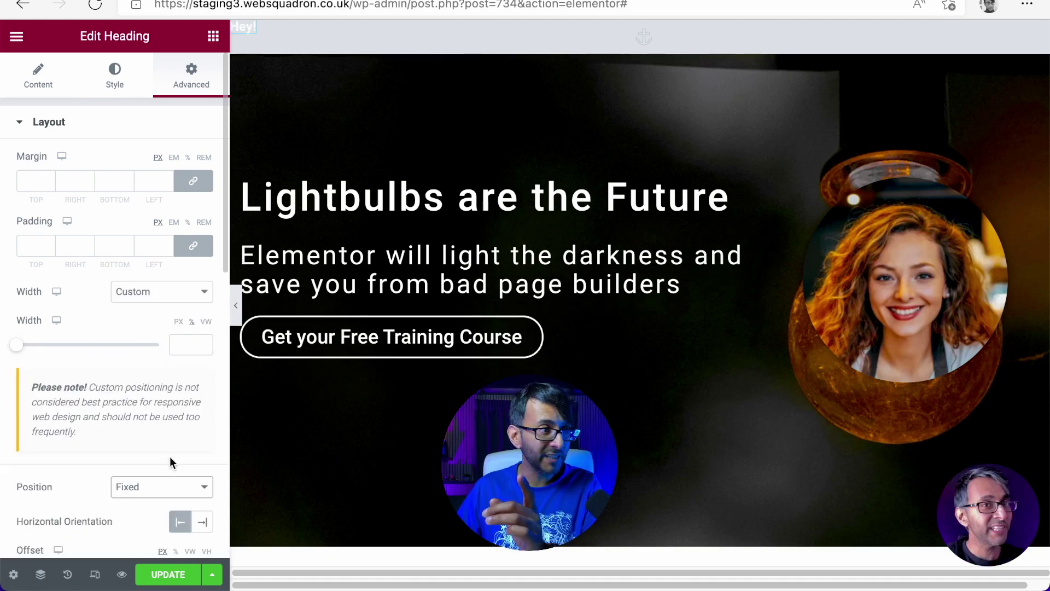
click(201, 524)
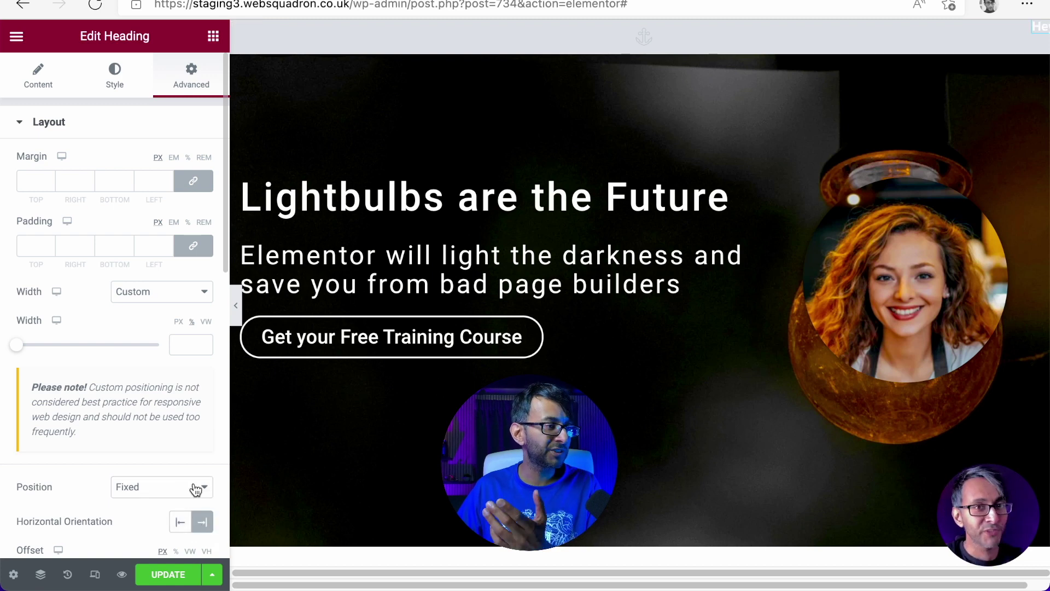
scroll(194, 487, down, 1)
scroll(194, 487, down, 2)
click(202, 386)
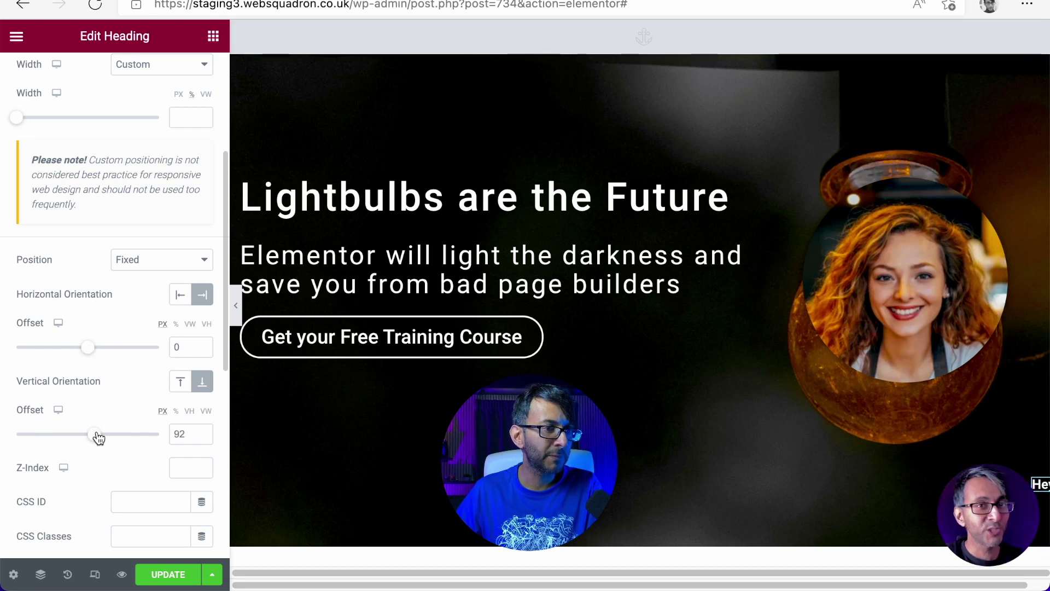
drag(98, 438, 101, 438)
Offset the Hey! label 69 px horizontally and 11 px vertically, then update and preview.
drag(88, 353, 93, 356)
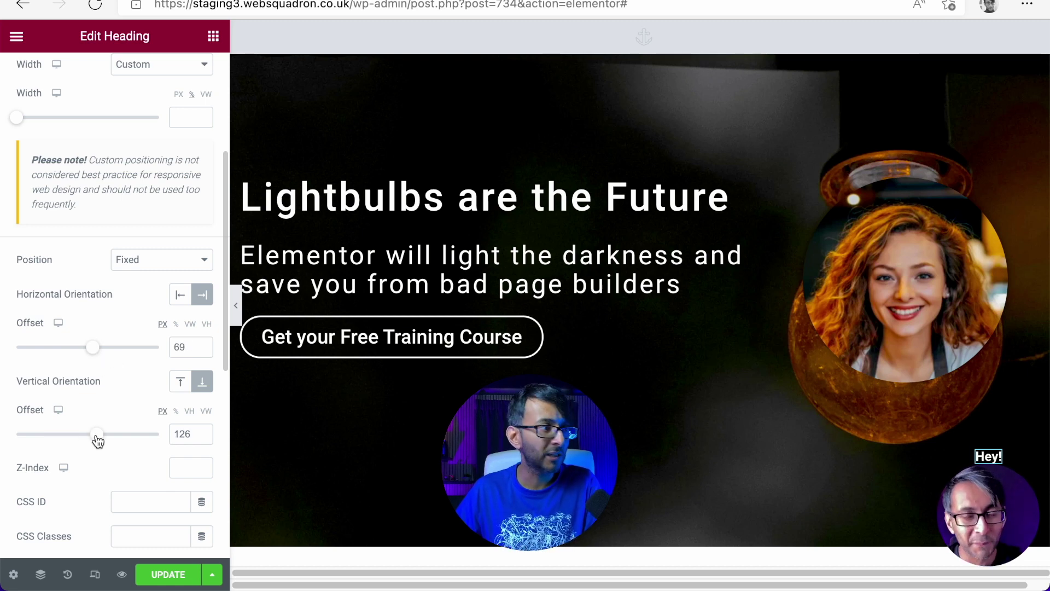
drag(98, 437, 97, 438)
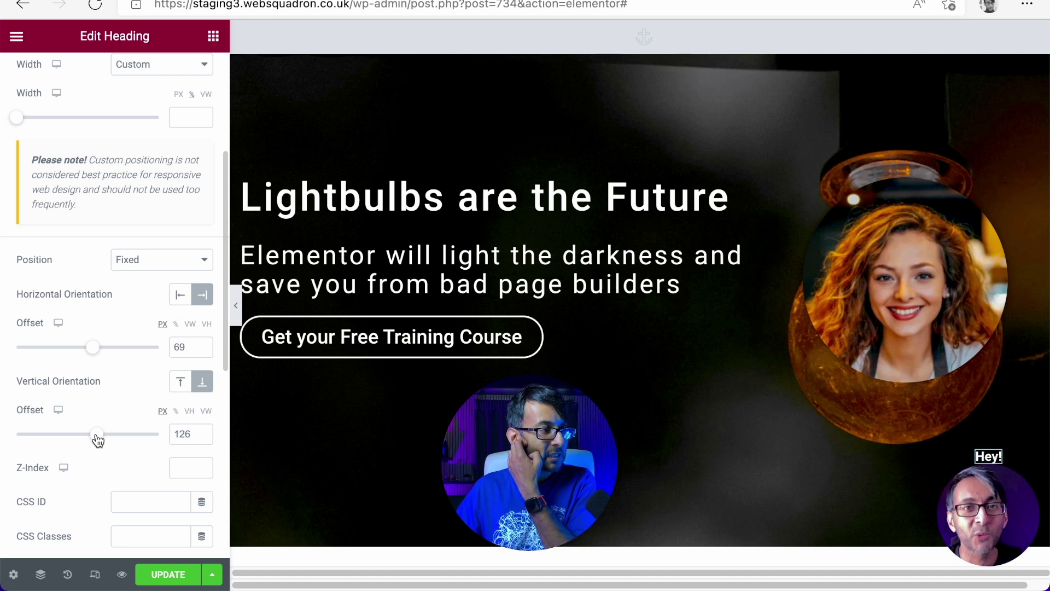
drag(97, 439, 98, 441)
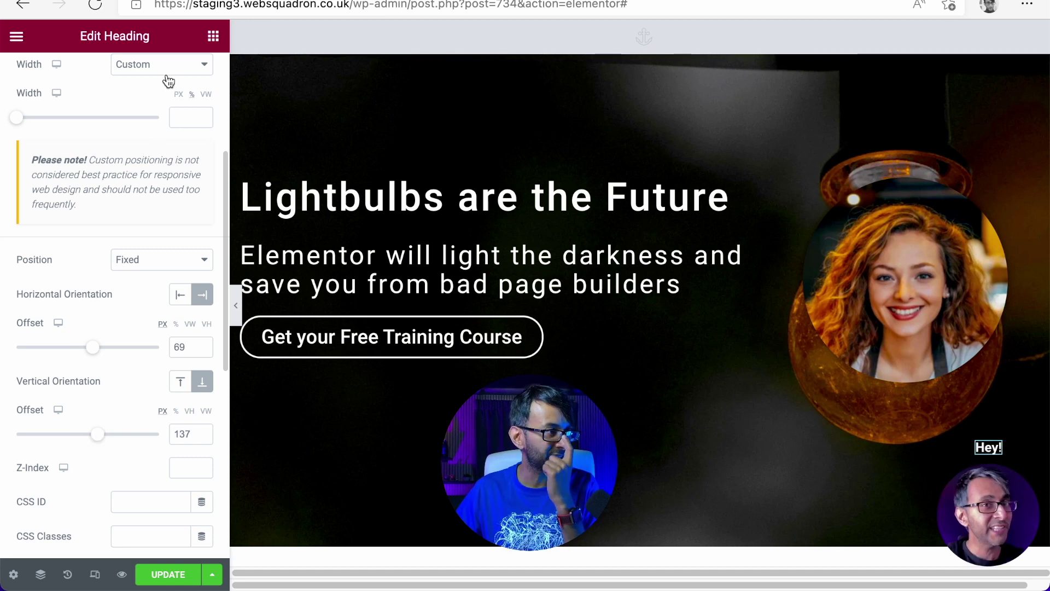
scroll(137, 383, down, 6)
scroll(133, 410, up, 3)
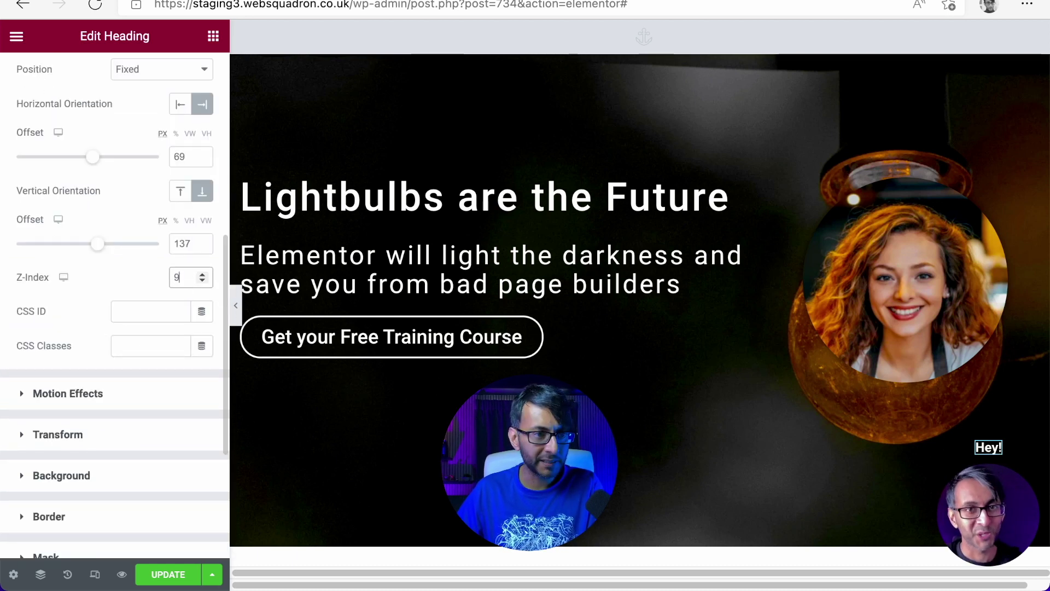
scroll(104, 432, up, 6)
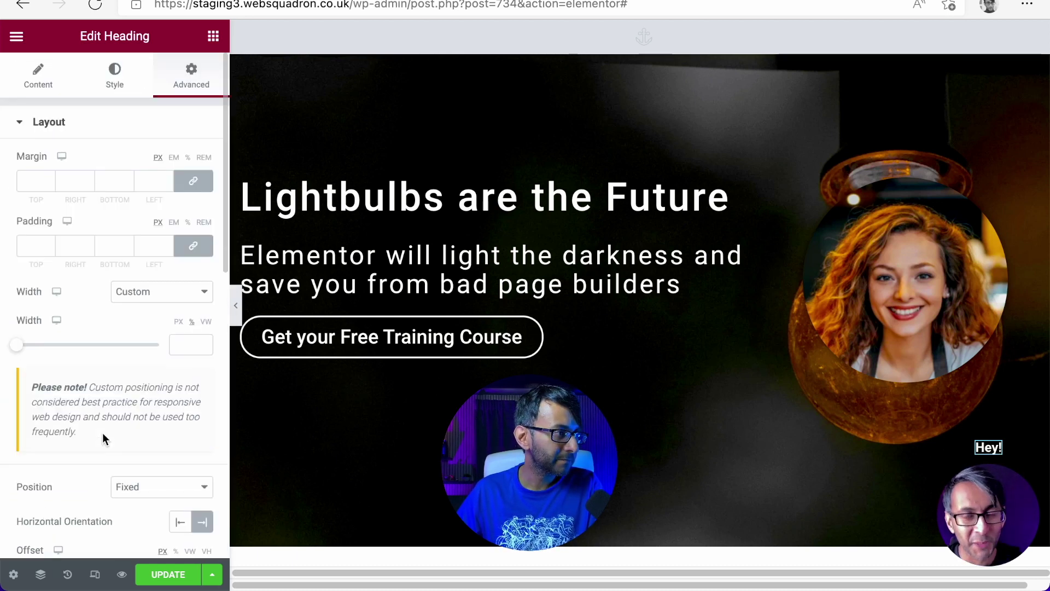
scroll(105, 438, down, 1)
scroll(98, 481, down, 3)
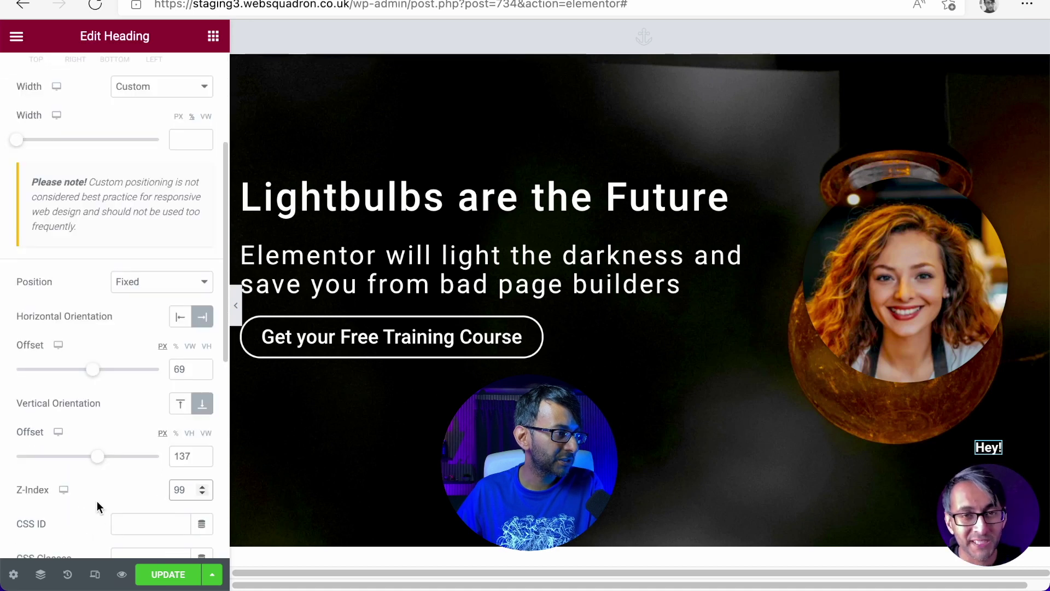
drag(98, 461, 89, 462)
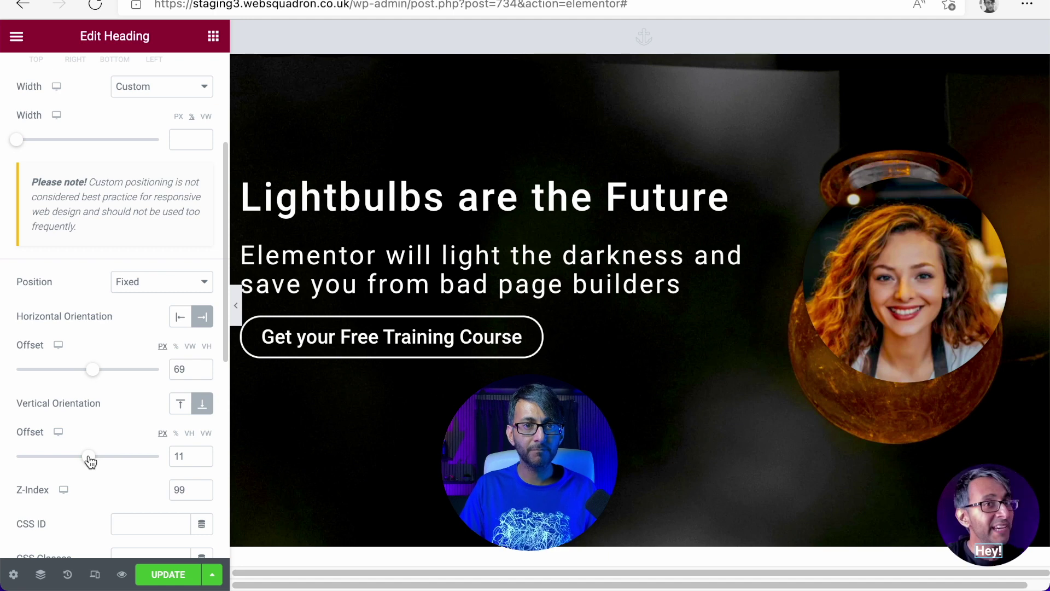
click(180, 580)
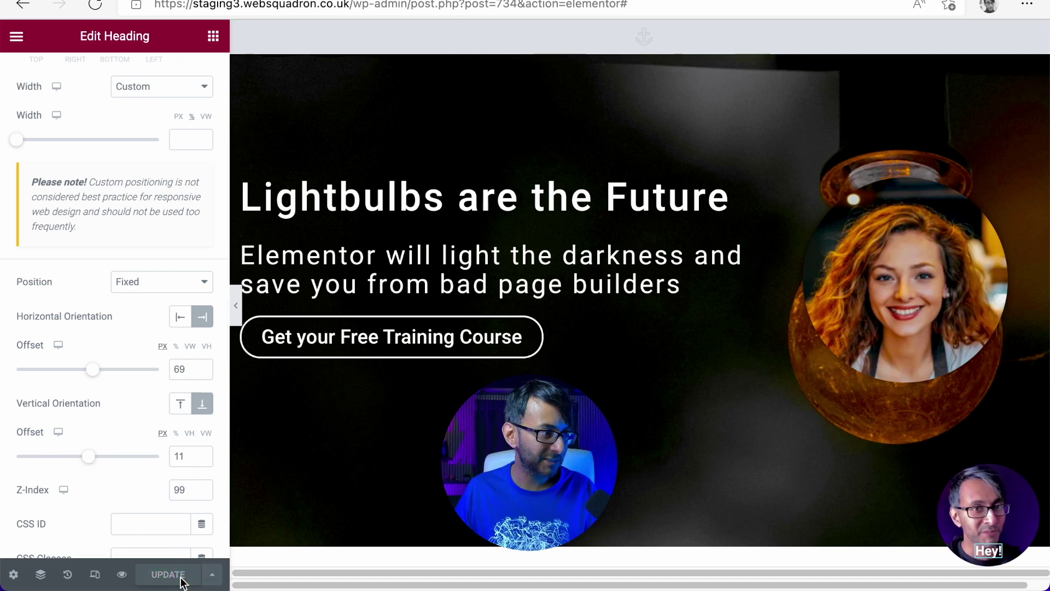
click(122, 574)
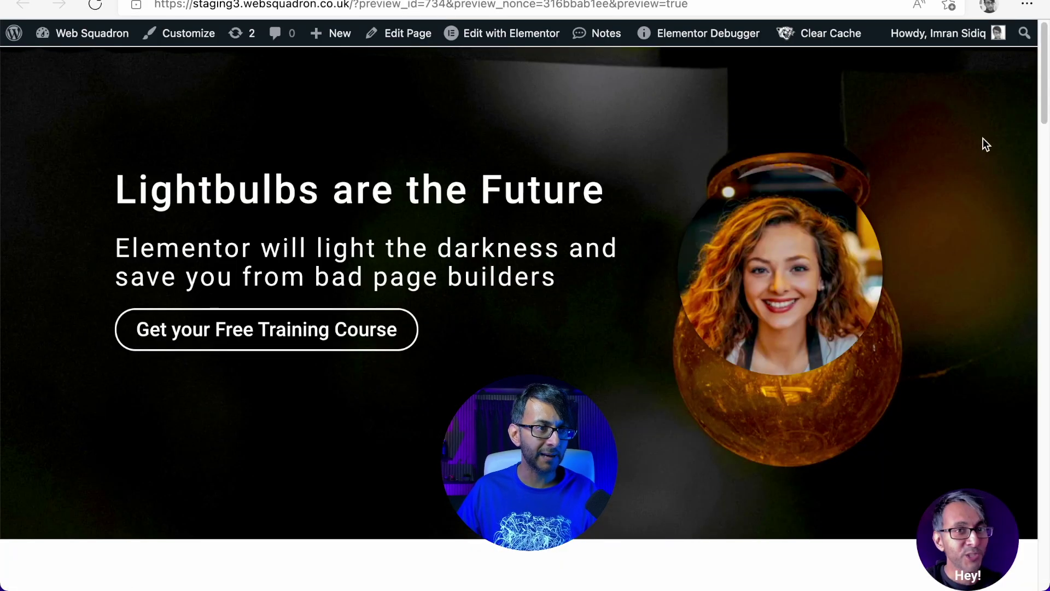
Open the HelloPop video popup from the Hey! bubble in the preview.
mouse_move(1043, 82)
mouse_down()
mouse_move(1043, 309)
mouse_move(1043, 82)
mouse_up()
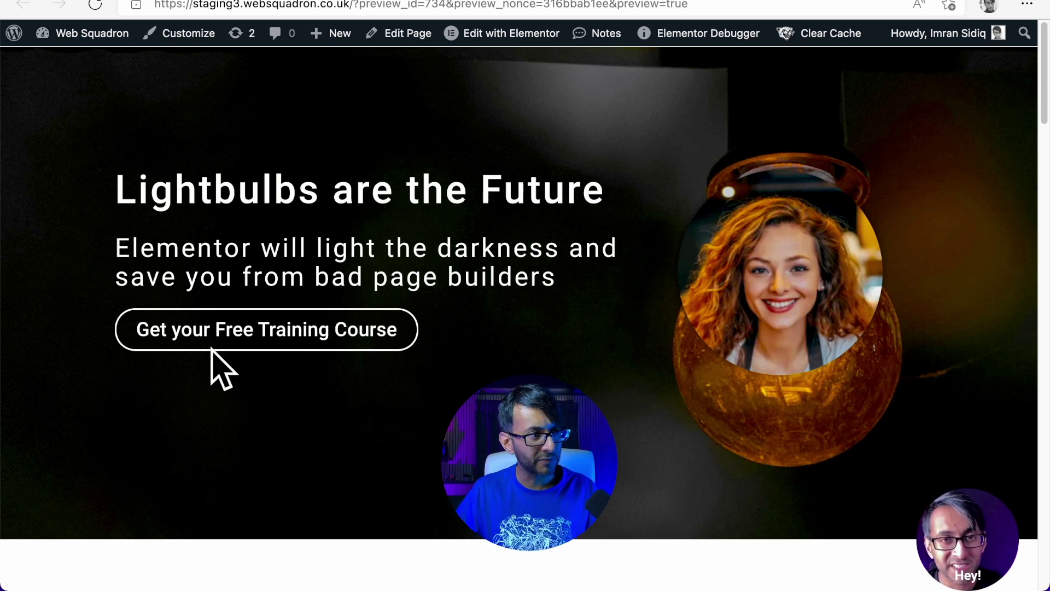
click(958, 546)
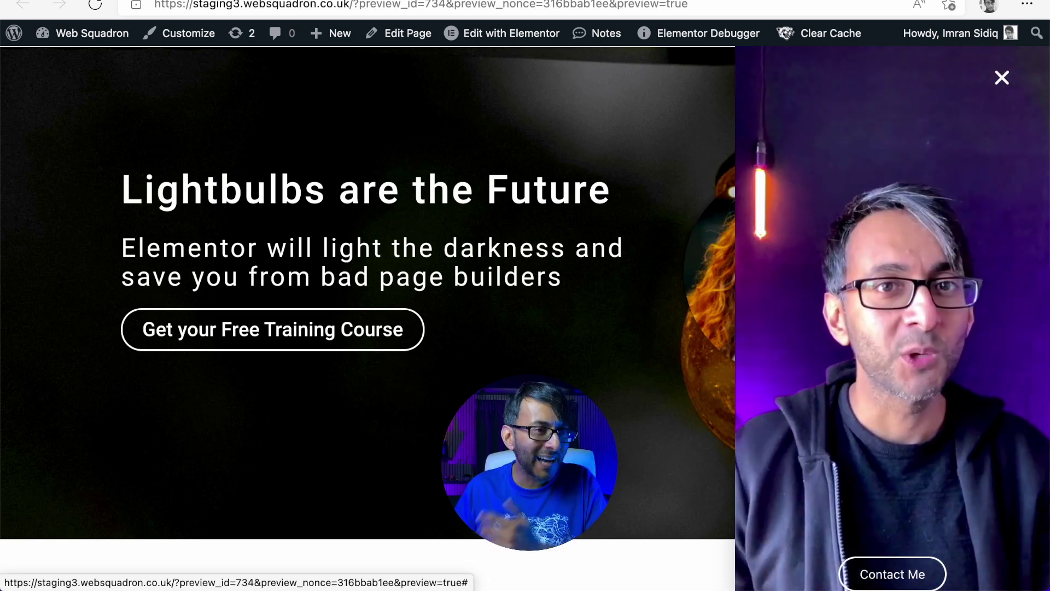
Close the video popup, scroll down, then reopen and close it from the pinned bubble.
click(1002, 78)
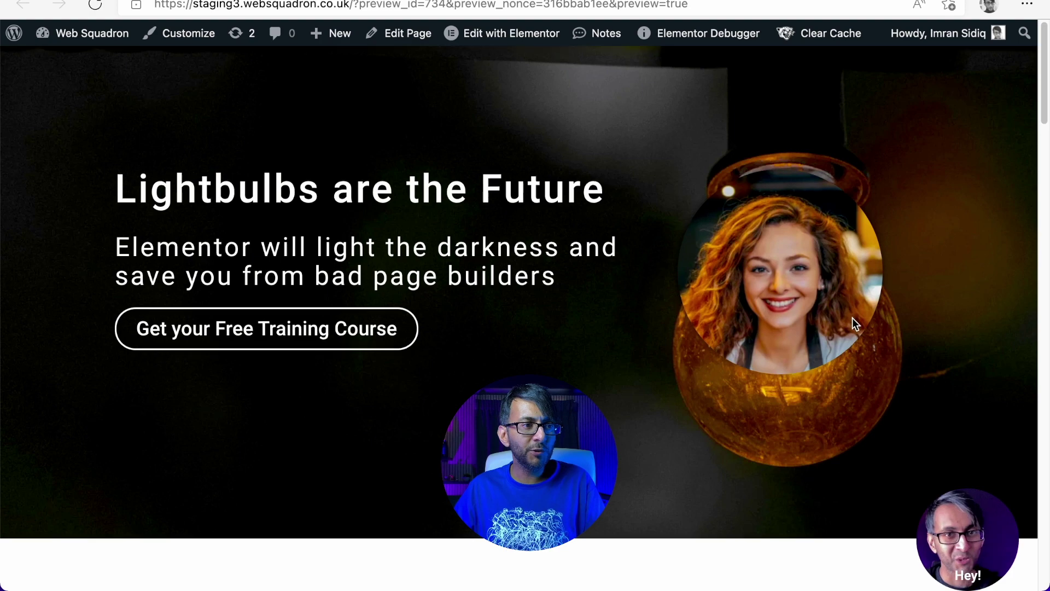
scroll(864, 383, down, 10)
click(949, 546)
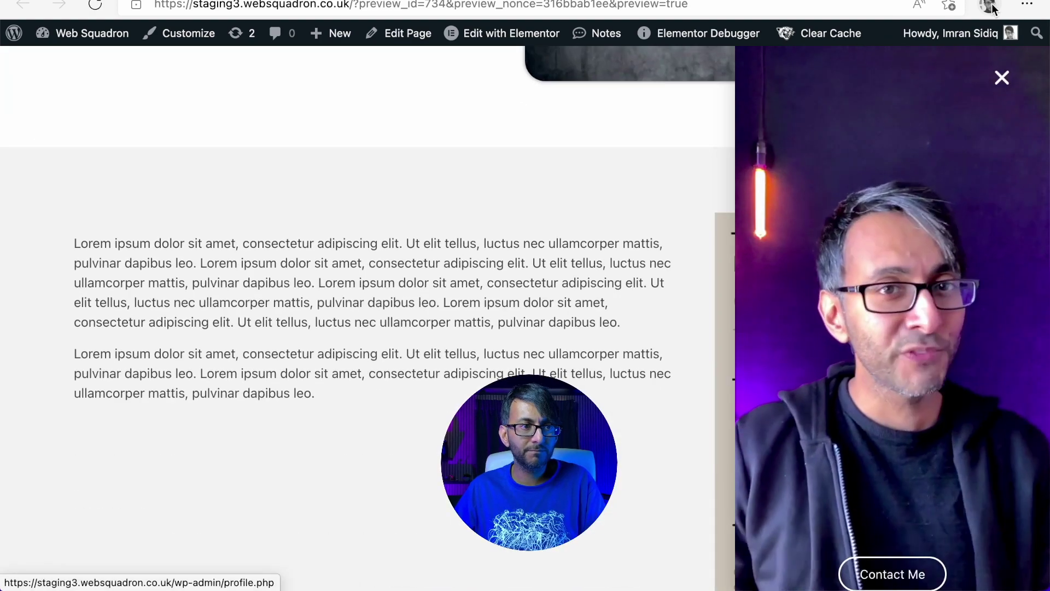
click(1001, 79)
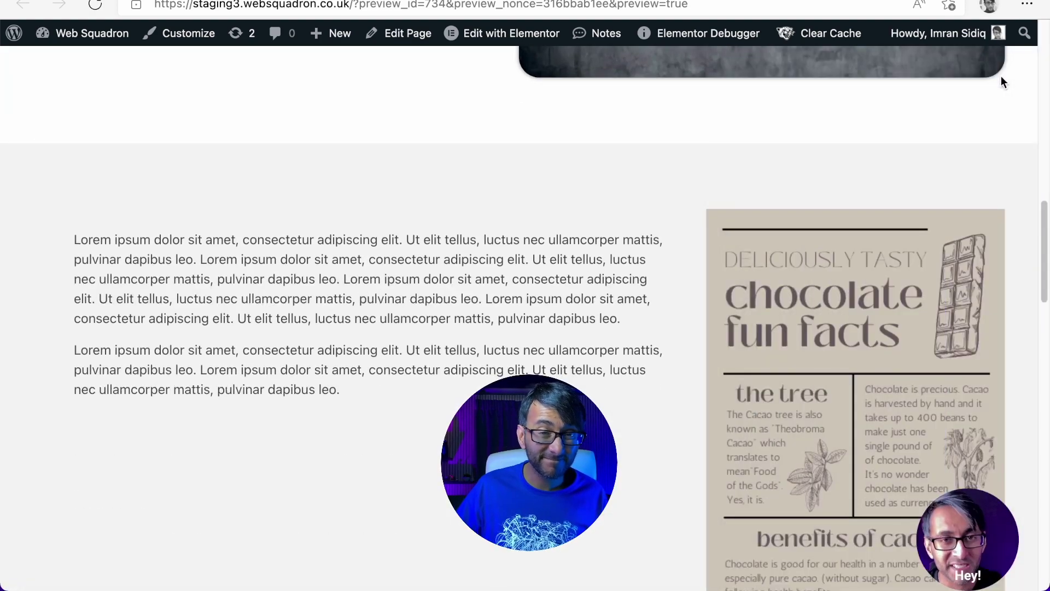